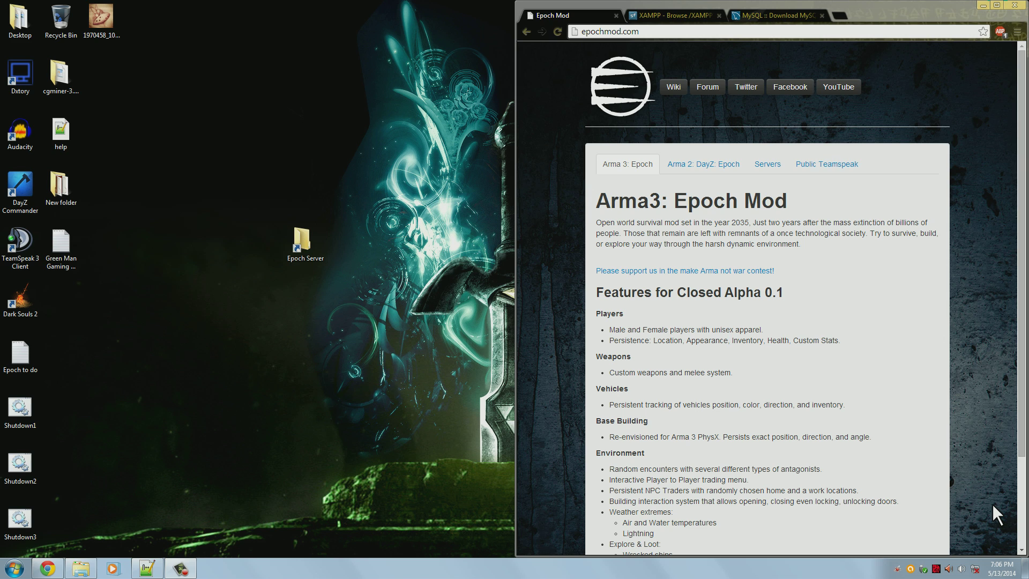
Restore the blank Notepad++ 'new 2' document in front of the Epoch Mod page
left_click(151, 568)
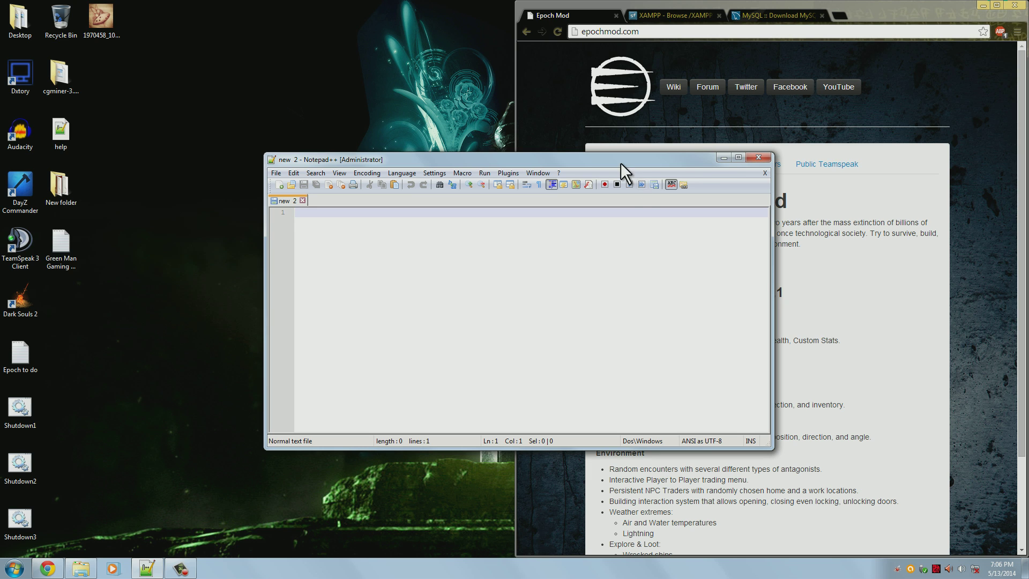
Minimize the Notepad++ 'new 2' window to reveal the Epoch Mod page and desktop
left_click(723, 158)
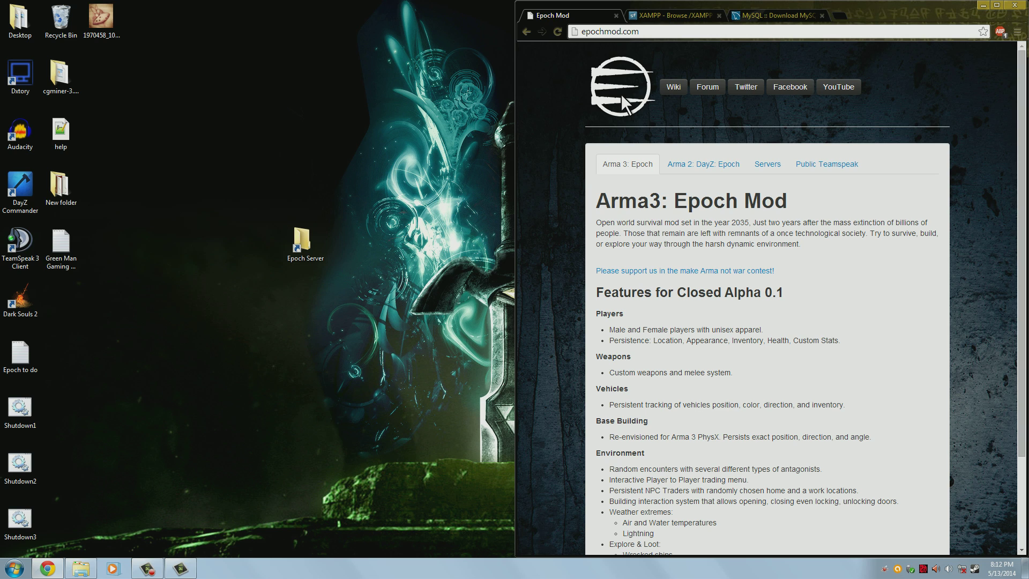
Load the copied Visual C++ 2013 redistributable download page in a new browser tab
left_click(847, 15)
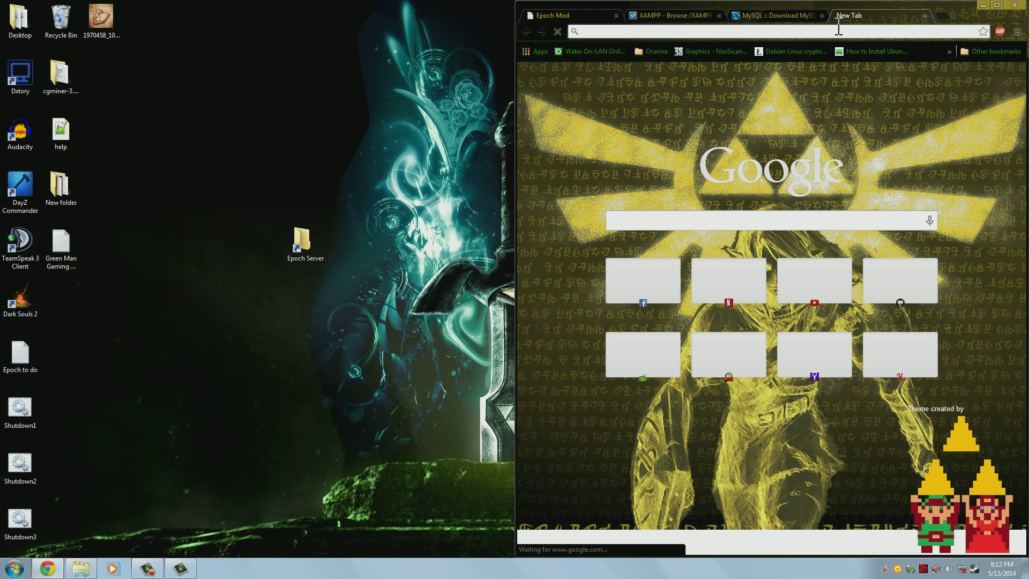
type("http://www.microsoft.com/en-us/download/details.aspx?id=40784")
key("Return")
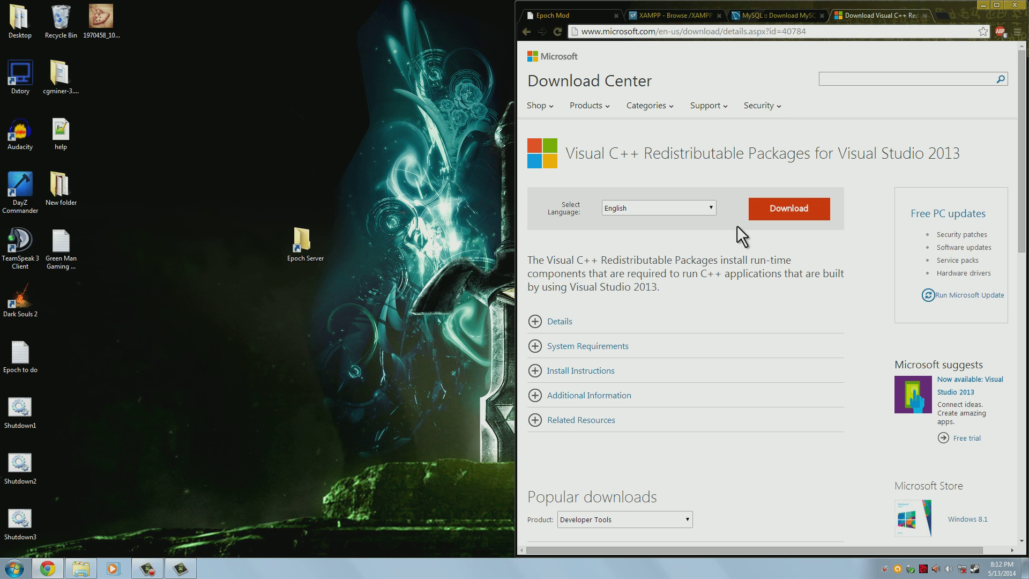
Download vcredist_x86.exe, keep it past the warning, and run the installer
left_click(807, 214)
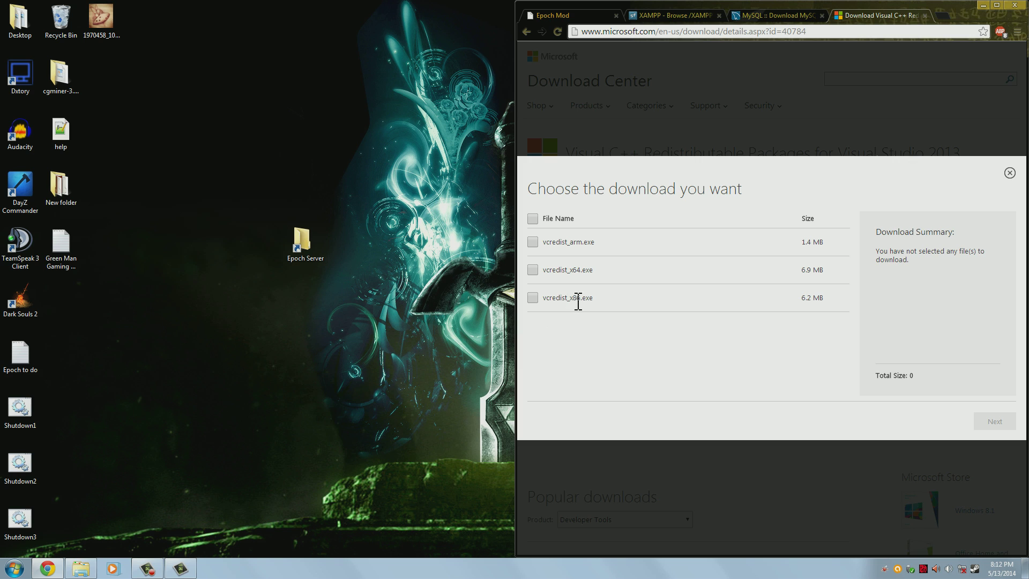
left_click(532, 298)
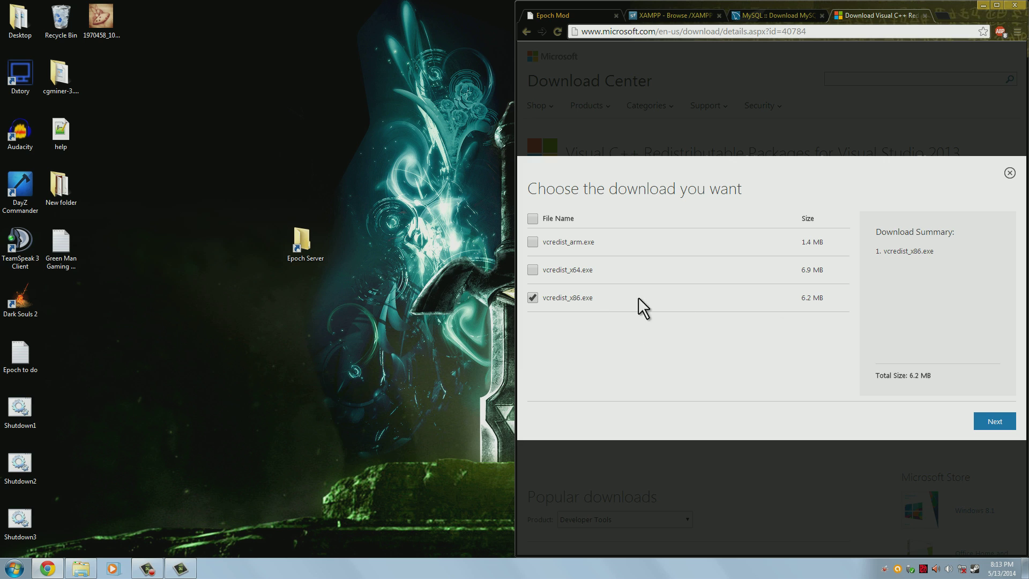
left_click(999, 427)
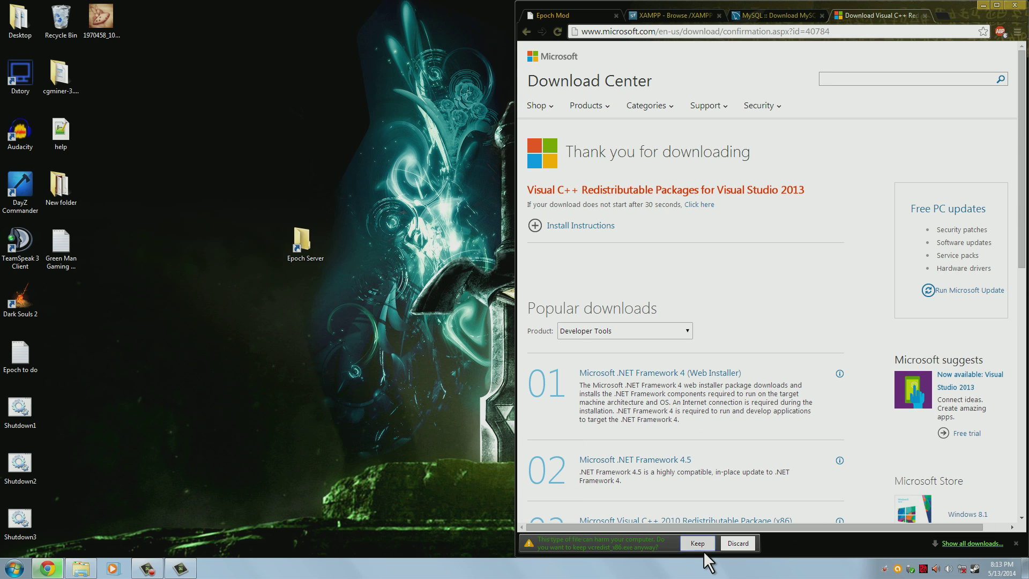
left_click(700, 544)
left_click(575, 548)
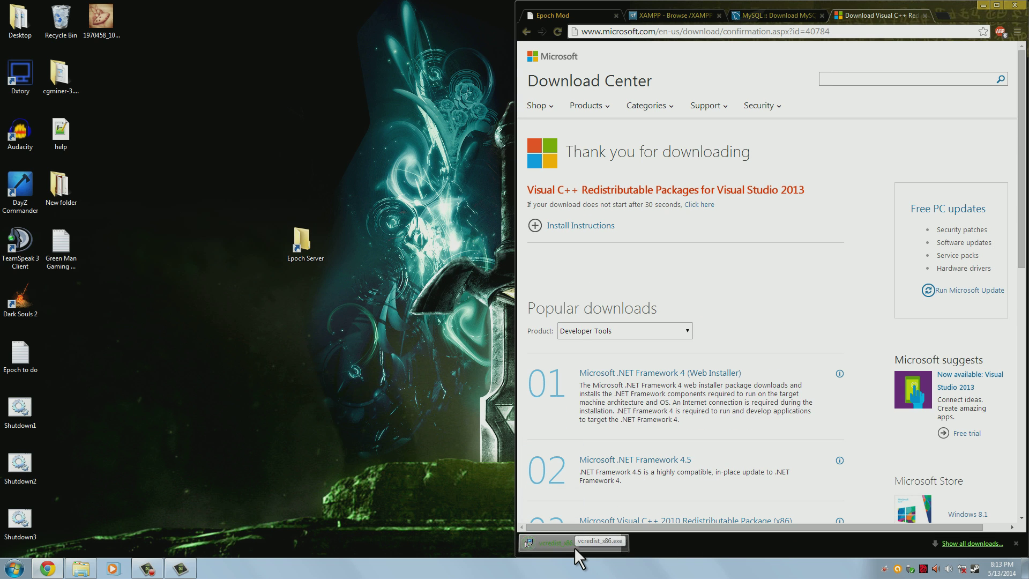
left_click(544, 292)
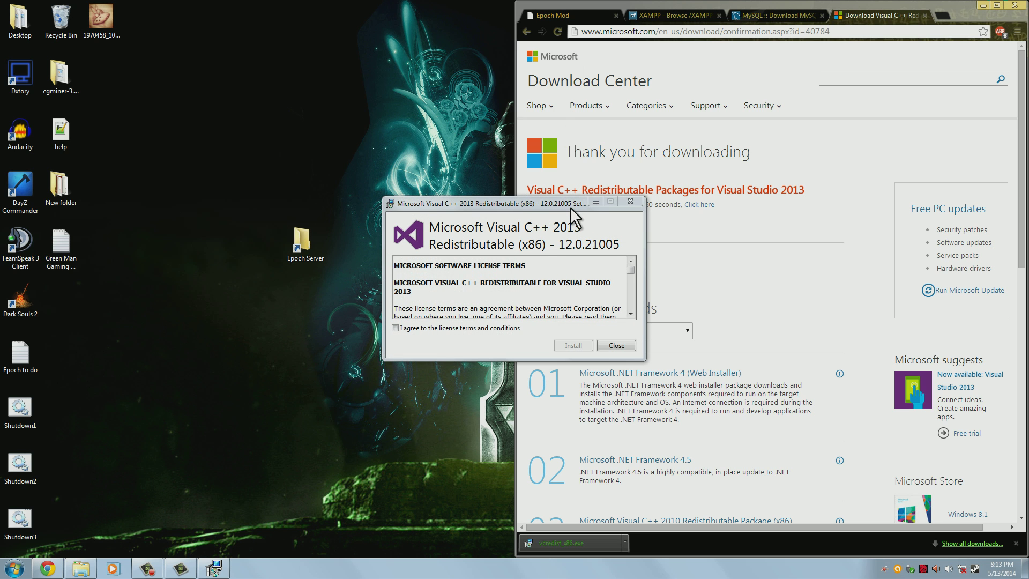
Install the Visual C++ 2013 x86 redistributable, then close the Visual C++ download tab
left_click_drag(578, 205, 341, 126)
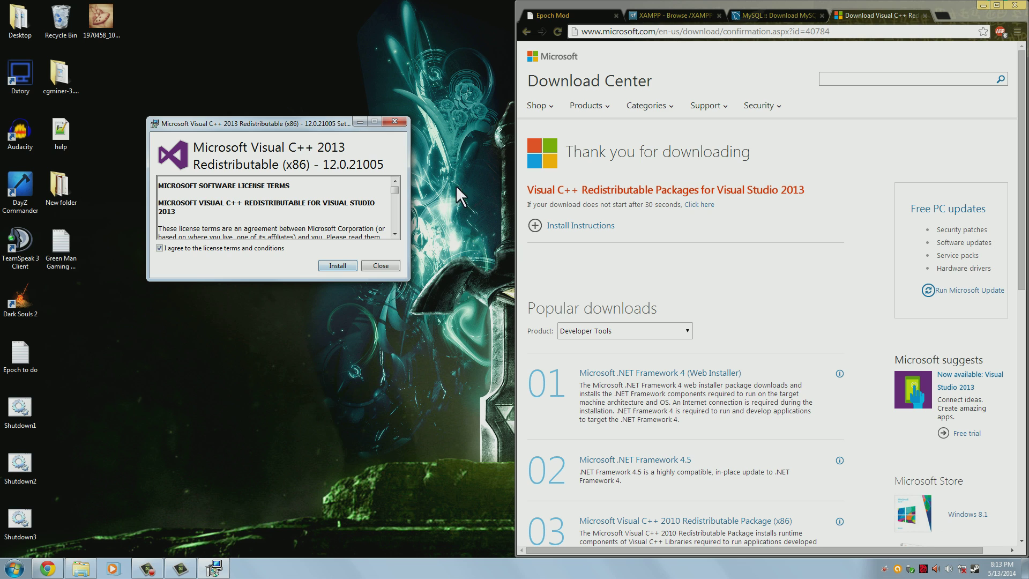
left_click(351, 264)
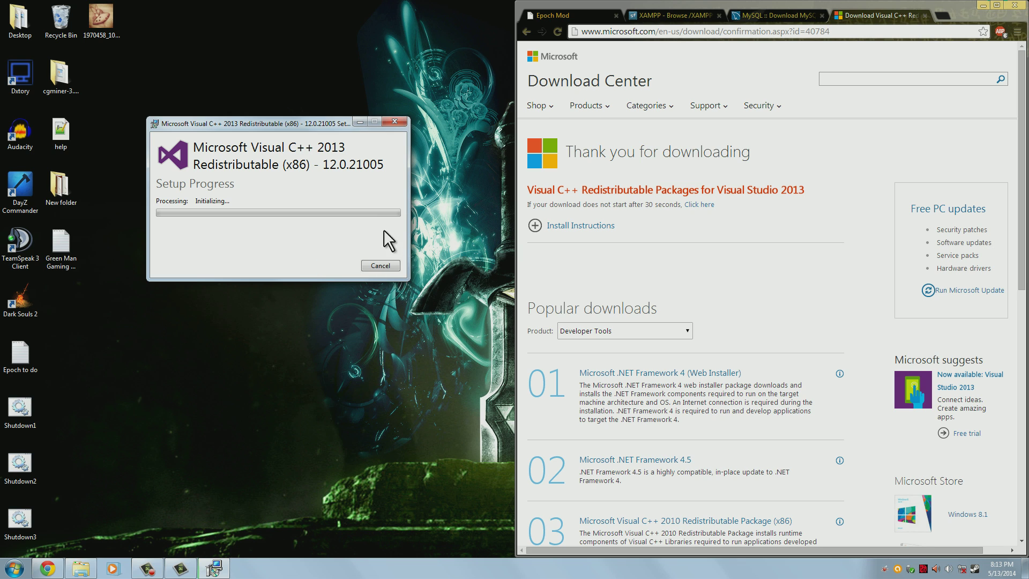
left_click(923, 15)
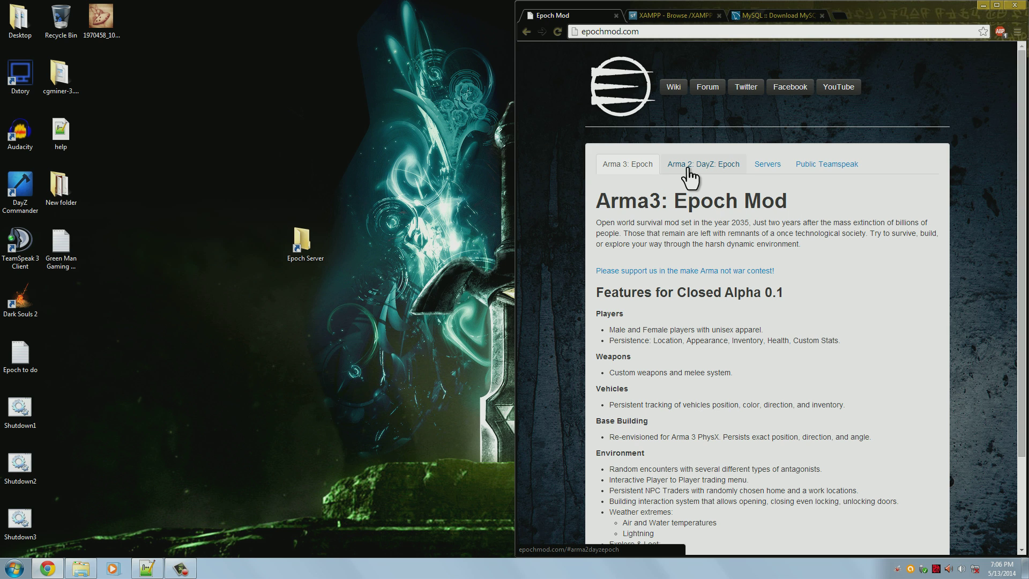
Download the Arma 2 DayZ Epoch 1.0.4.2a server files and drop the archive beside Epoch Server
left_click(691, 166)
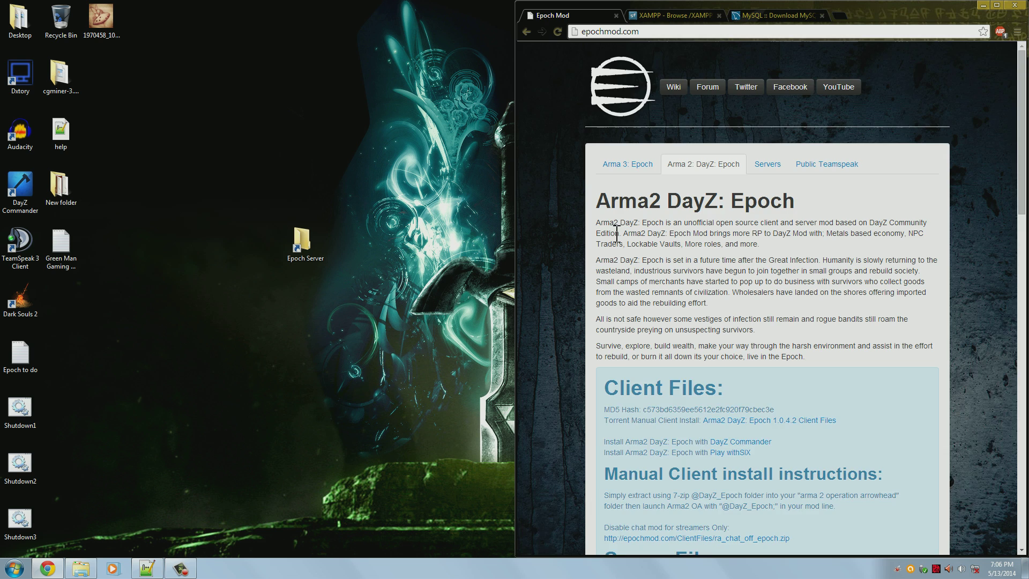
scroll(611, 232, "down", 2)
scroll(610, 232, "down", 4)
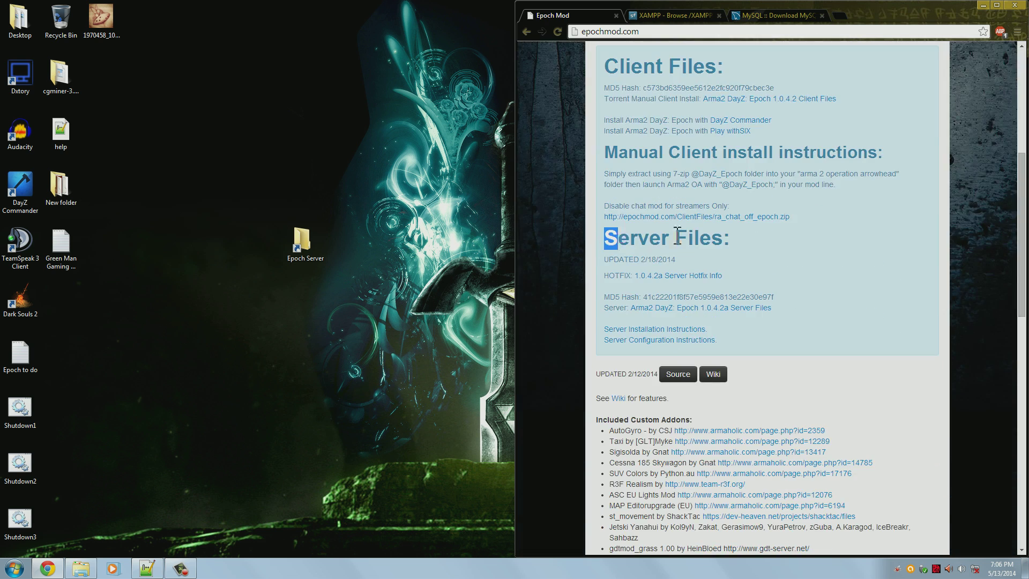
left_click_drag(604, 238, 733, 236)
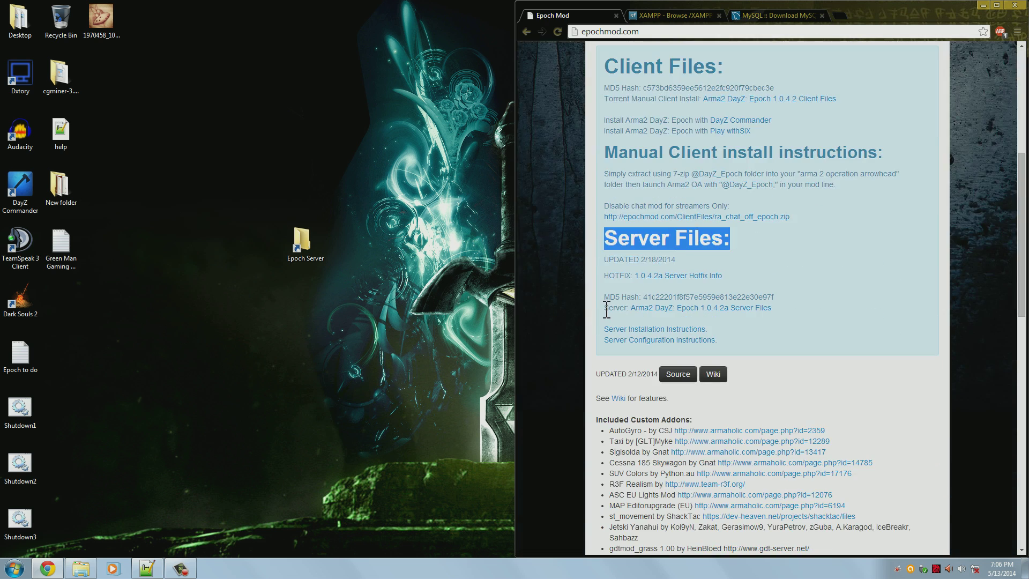
left_click_drag(606, 309, 796, 309)
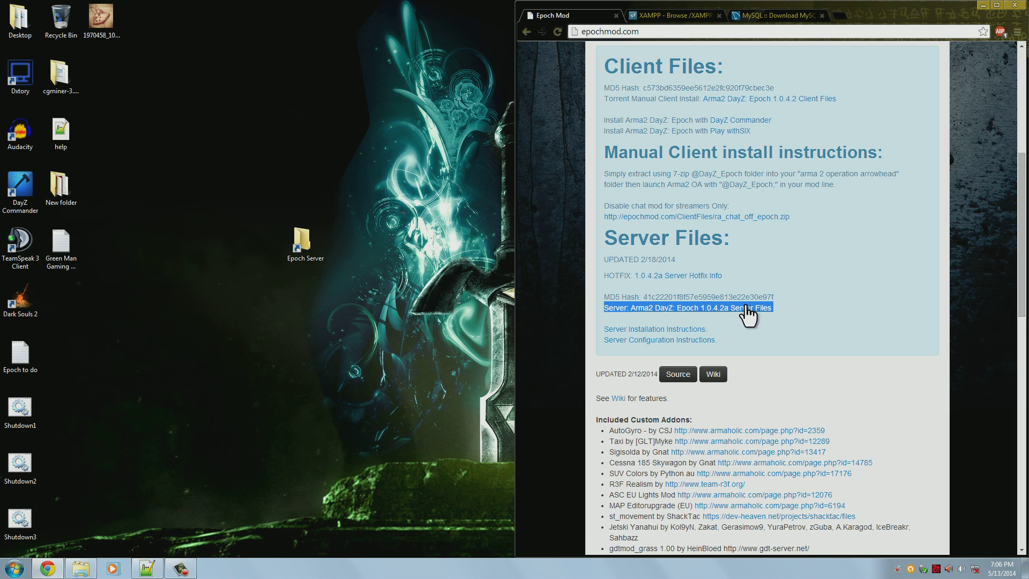
left_click(797, 303)
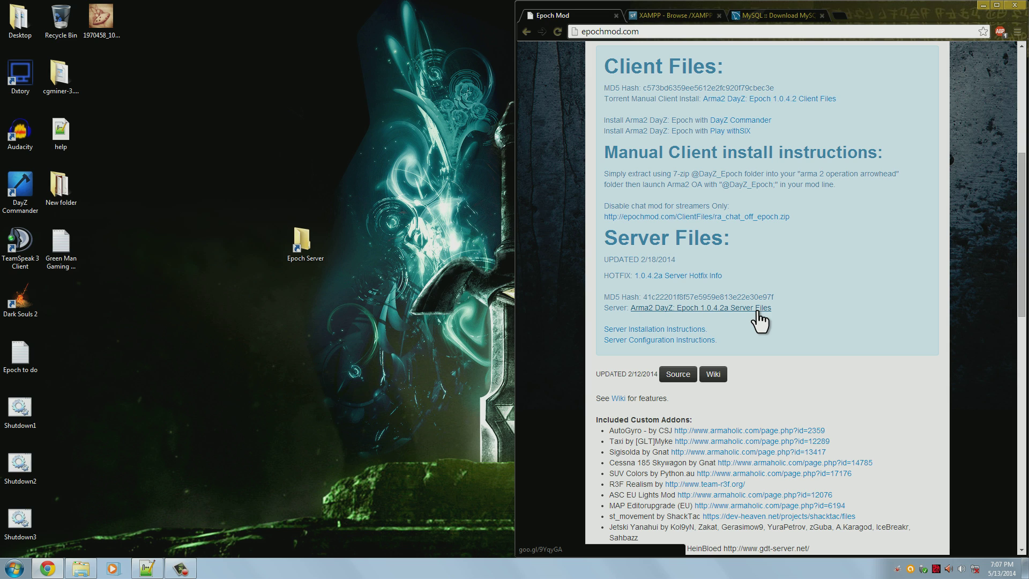
left_click(757, 311)
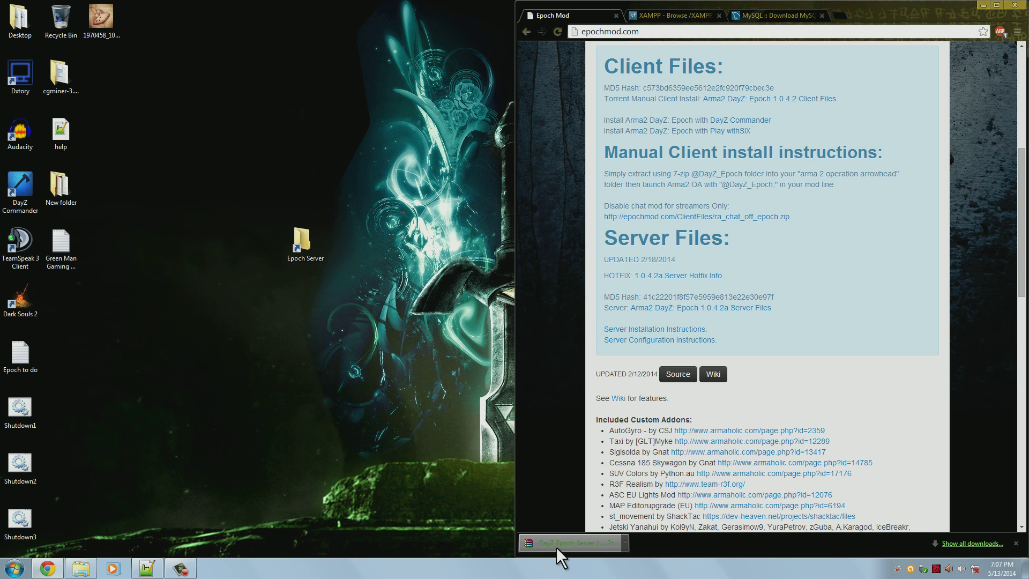
left_click_drag(554, 548, 372, 242)
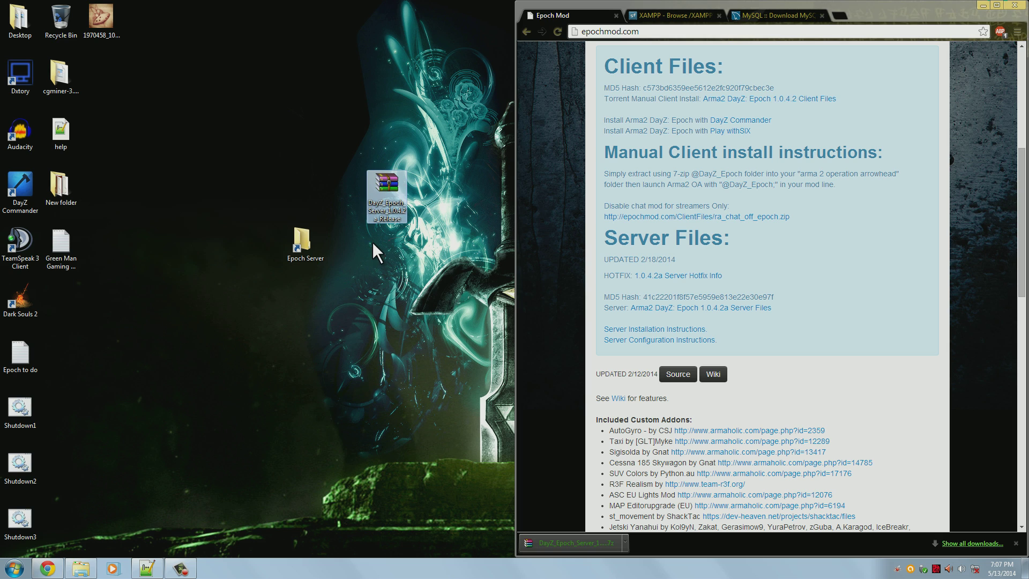
left_click_drag(387, 204, 347, 260)
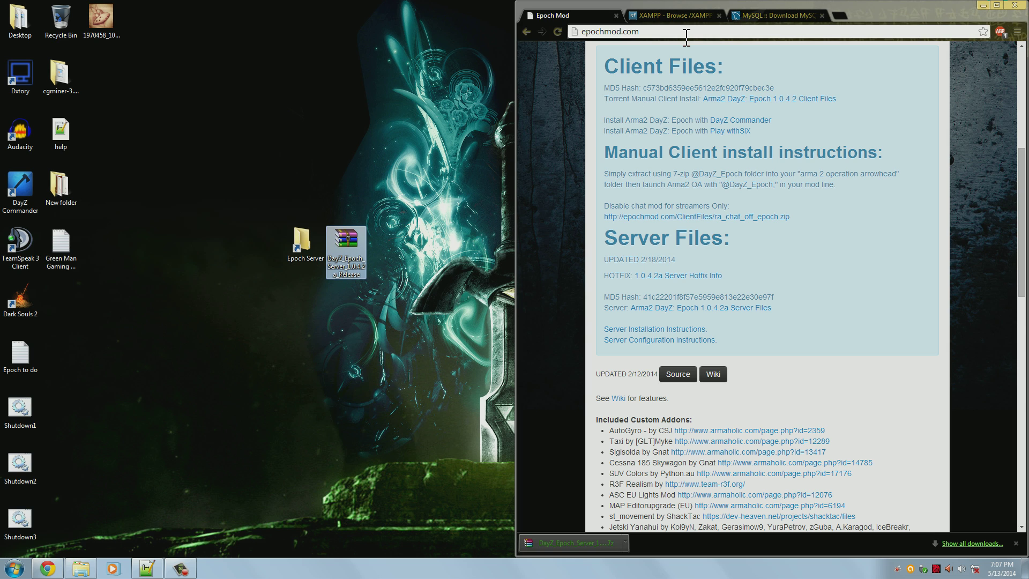
Open SourceForge's XAMPP 1.8.3 folder and download xampp-win32-1.8.3-4-VC11.zip
left_click(672, 12)
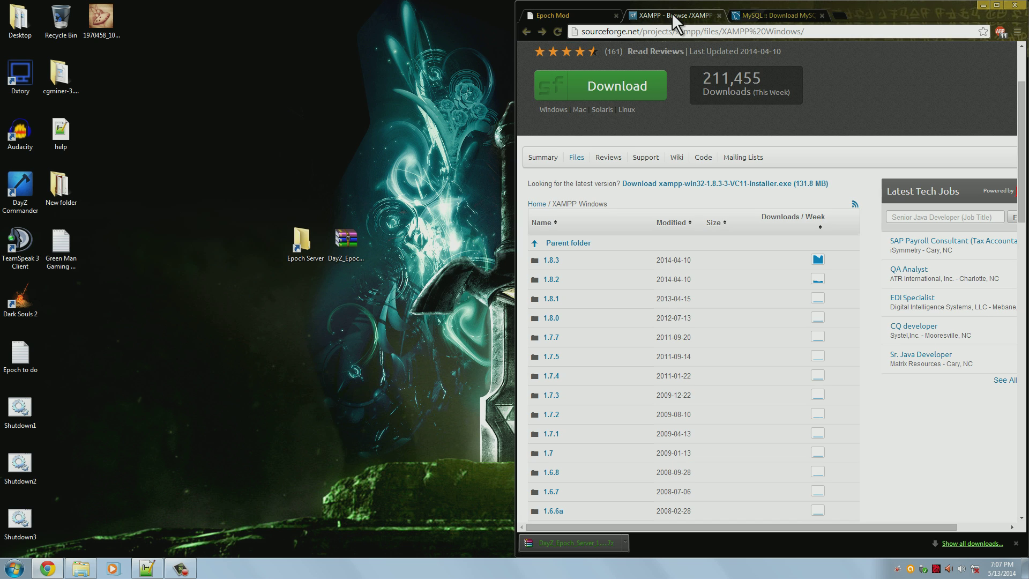
left_click(779, 14)
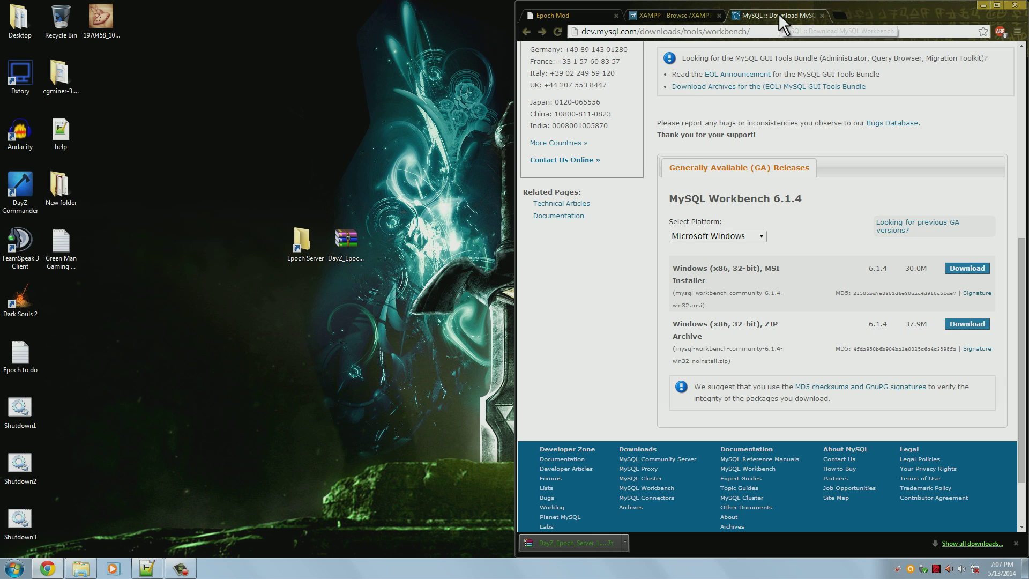
scroll(654, 175, "up", 5)
scroll(654, 174, "up", 2)
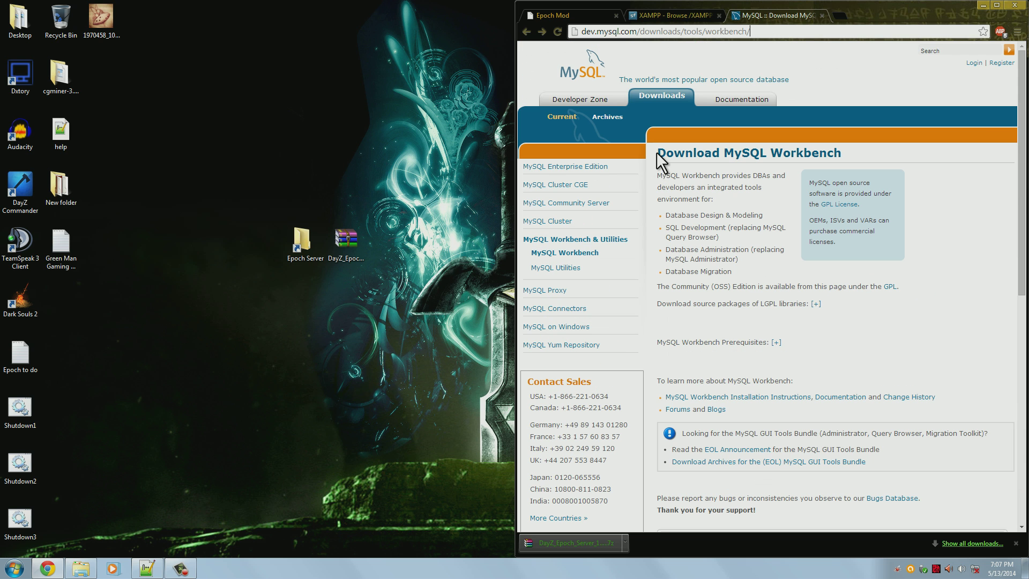
left_click(650, 17)
scroll(647, 114, "up", 2)
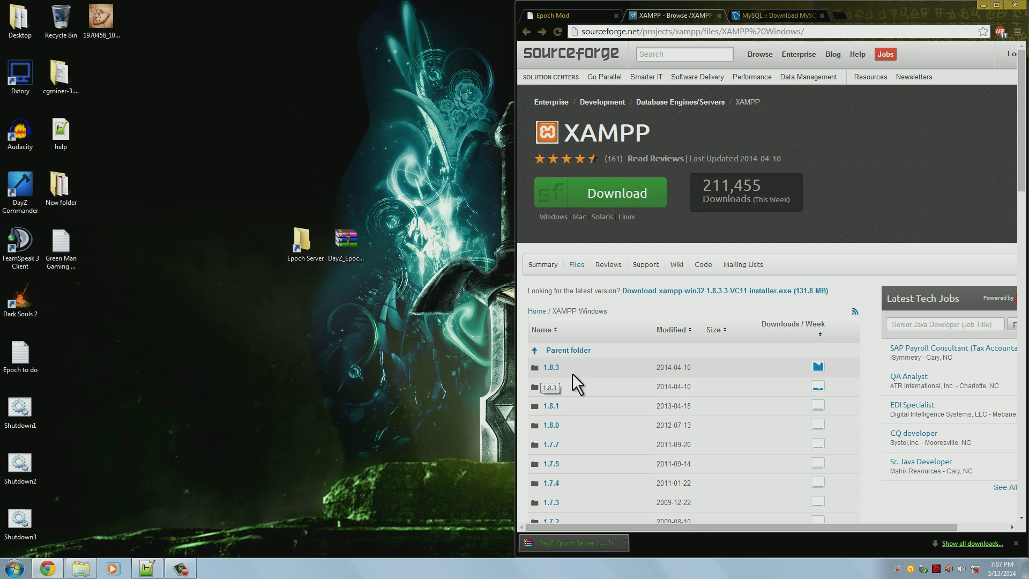
left_click(554, 367)
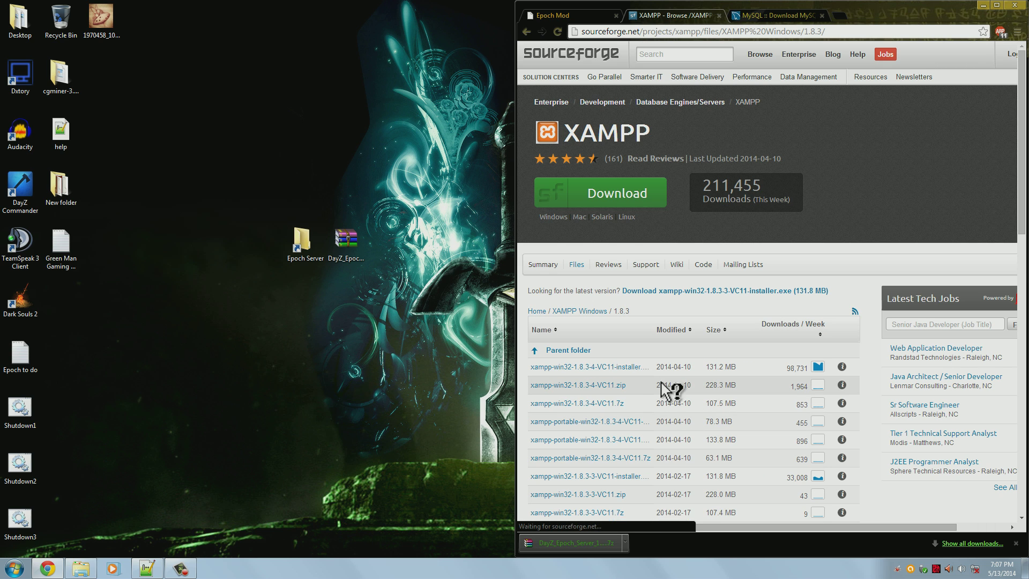
scroll(601, 353, "down", 1)
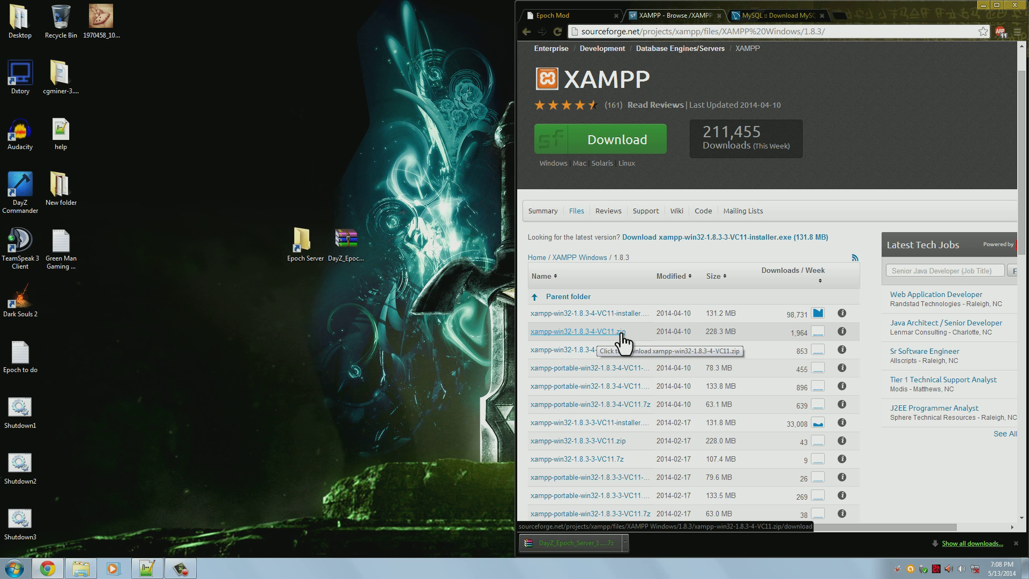
left_click(622, 333)
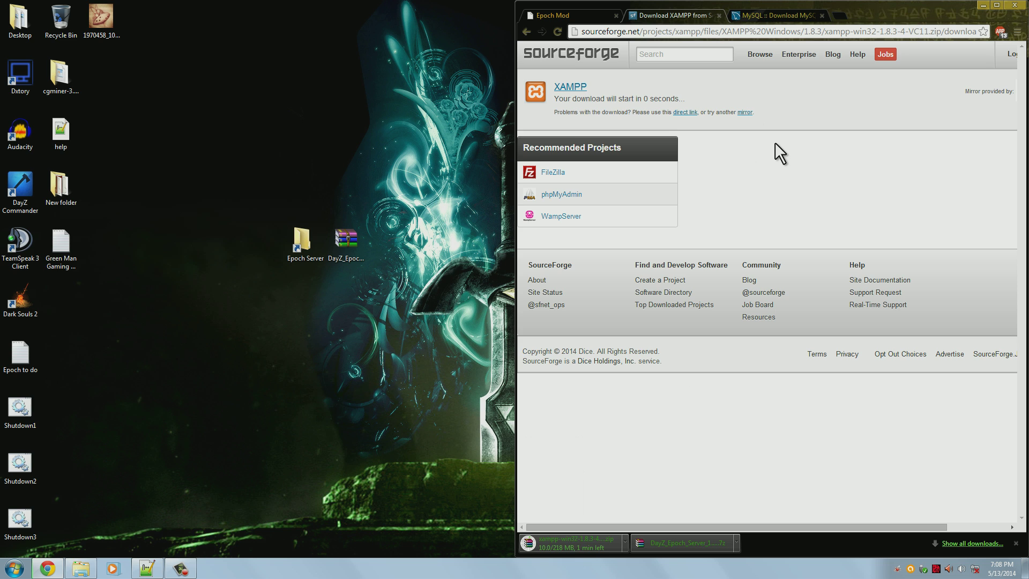
Download the MySQL Workbench 6.1.4 win32 noinstall ZIP, skipping the Oracle account login
left_click(789, 12)
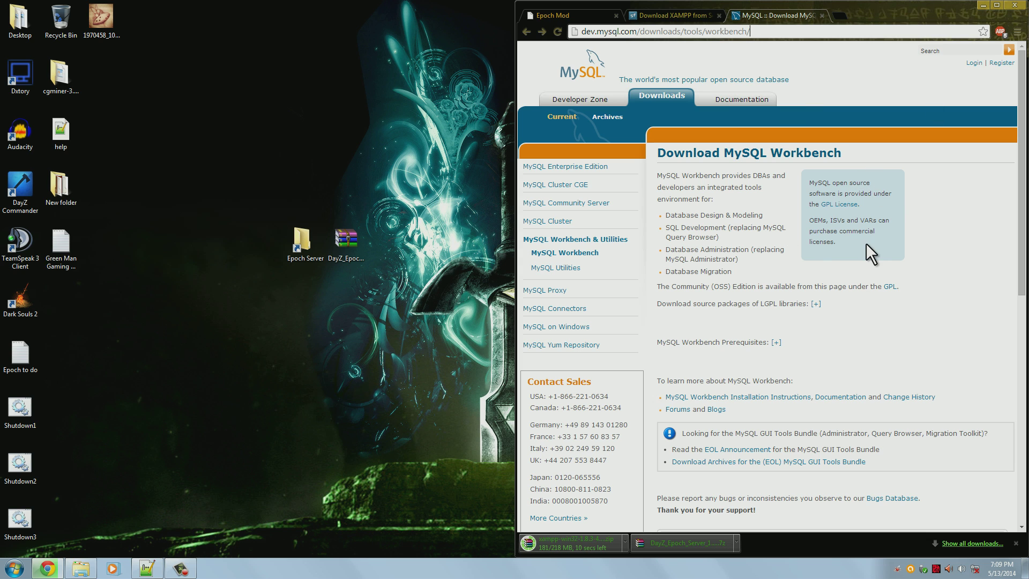
scroll(902, 256, "down", 9)
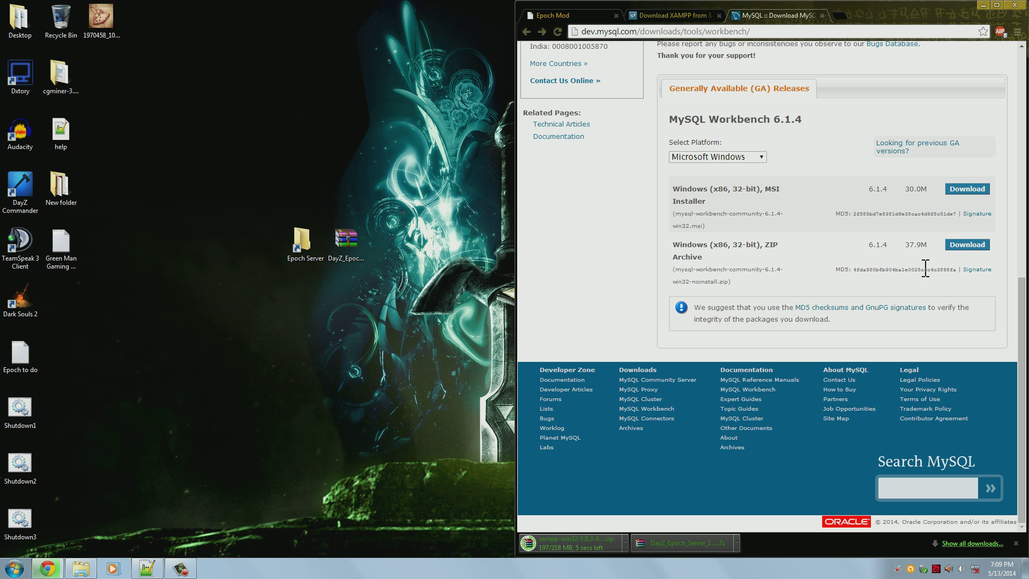
left_click_drag(676, 245, 800, 244)
left_click(967, 244)
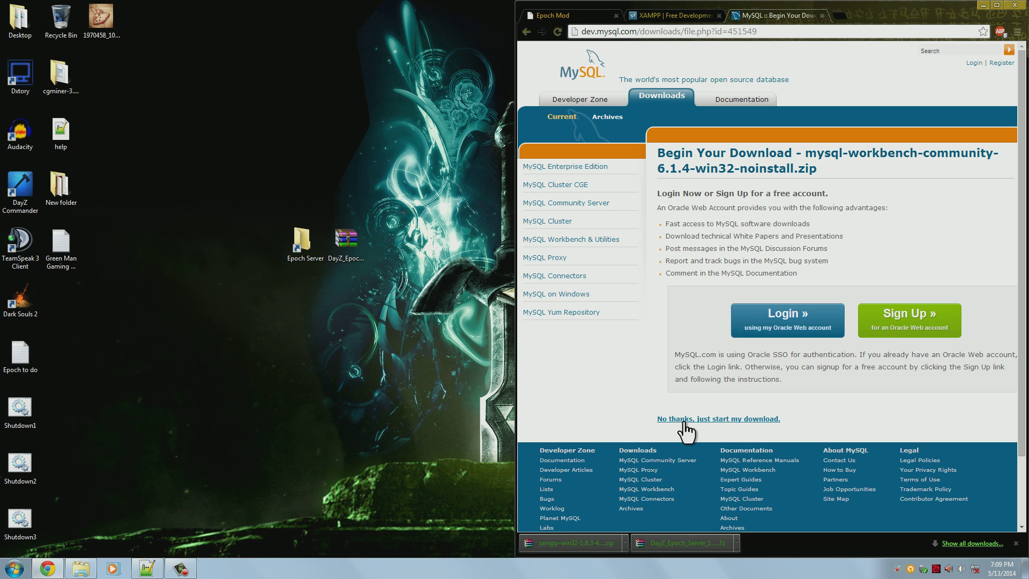
left_click(737, 419)
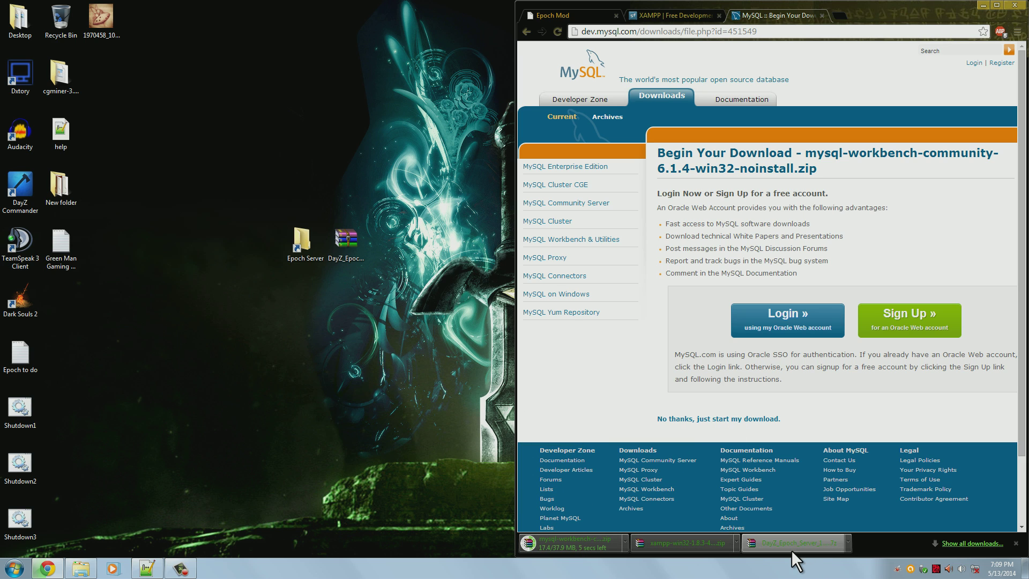
Put the XAMPP and MySQL Workbench zips on the desktop, grouped with the Epoch Server folder
left_click_drag(686, 546, 407, 250)
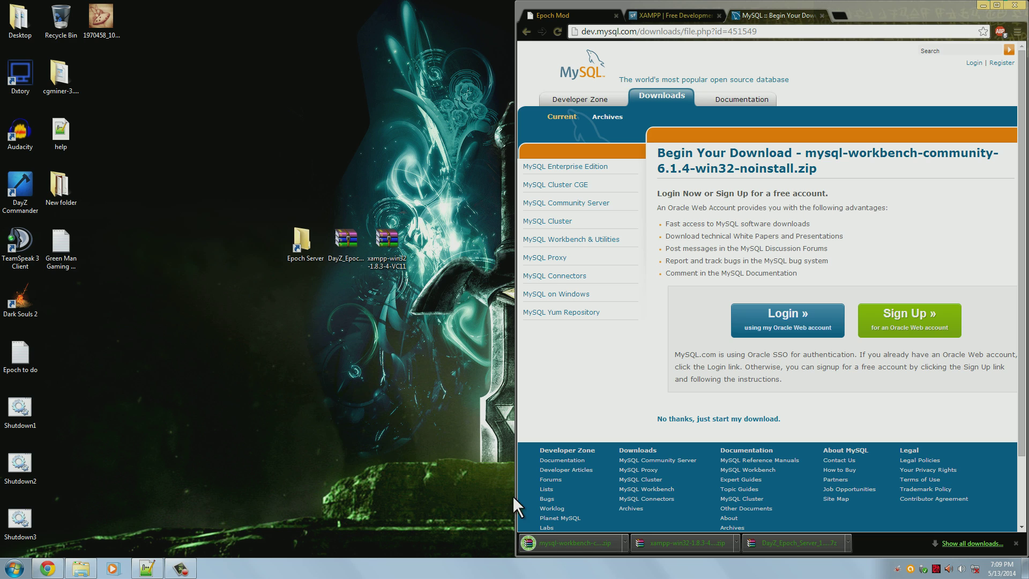
left_click_drag(573, 546, 382, 304)
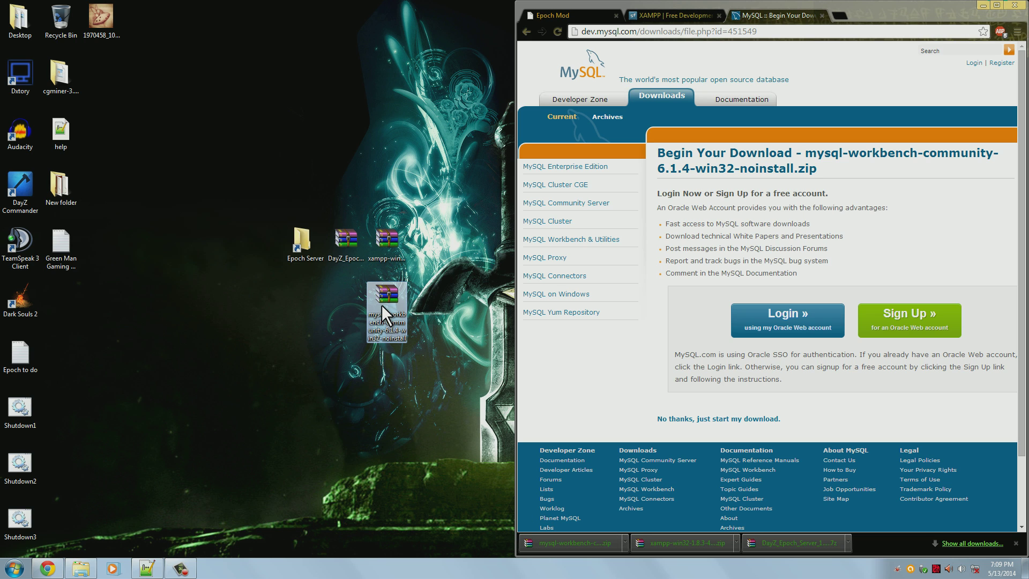
left_click_drag(310, 266, 349, 298)
left_click(337, 249)
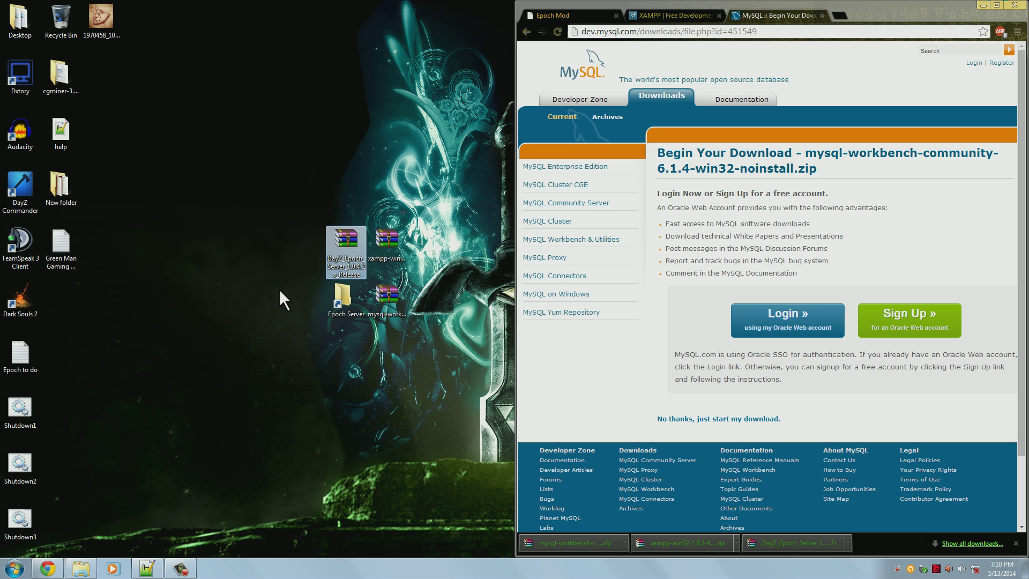
Extract the DayZ_Epoch server archive with WinRAR's default extraction path
right_click(341, 242)
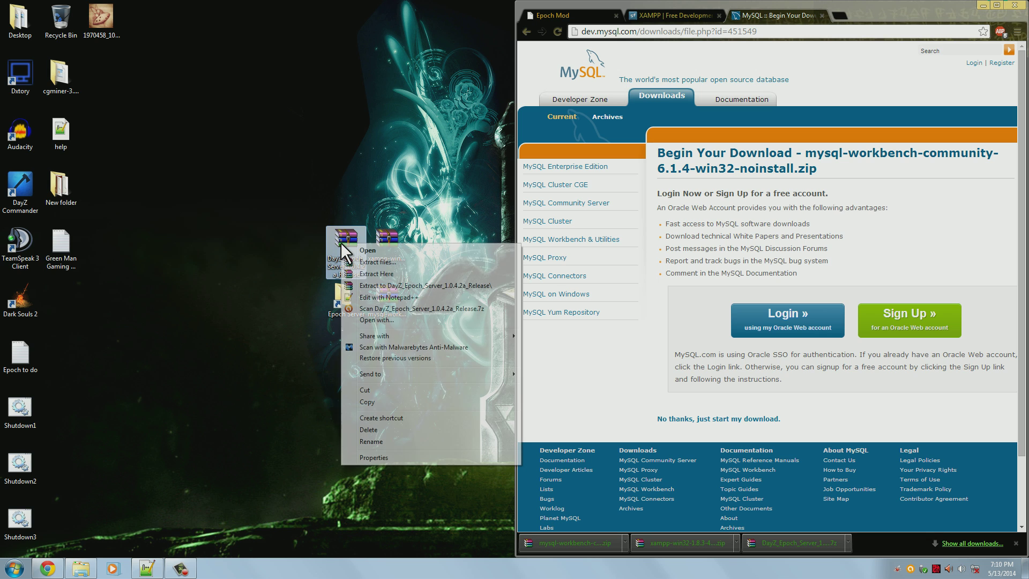
left_click(361, 263)
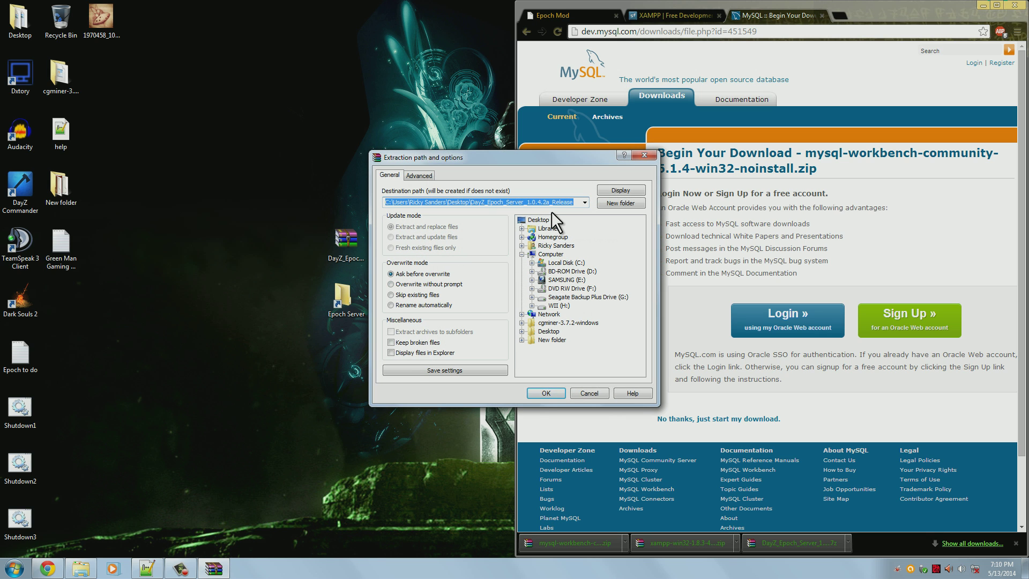
key("Return")
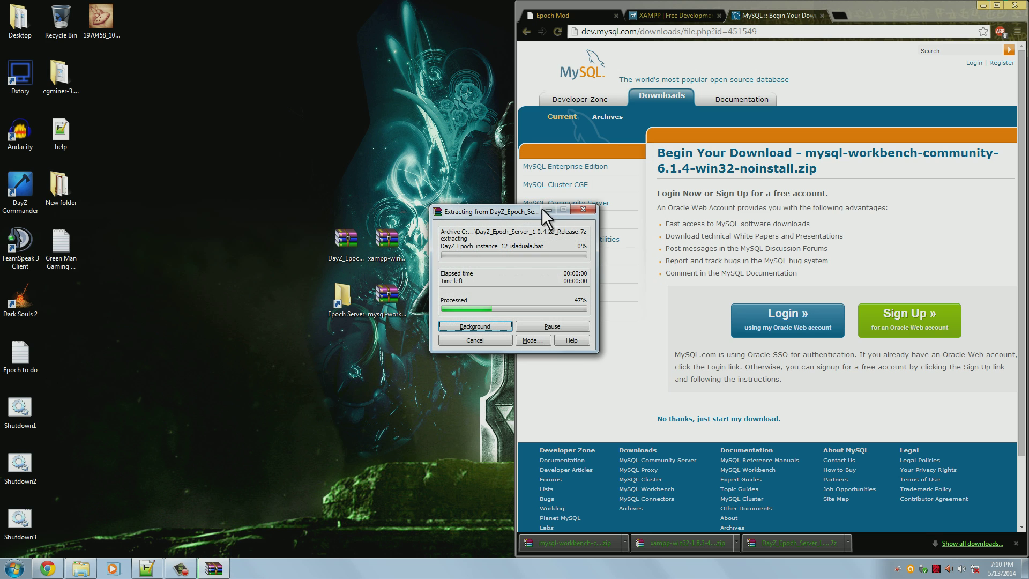
left_click(346, 311)
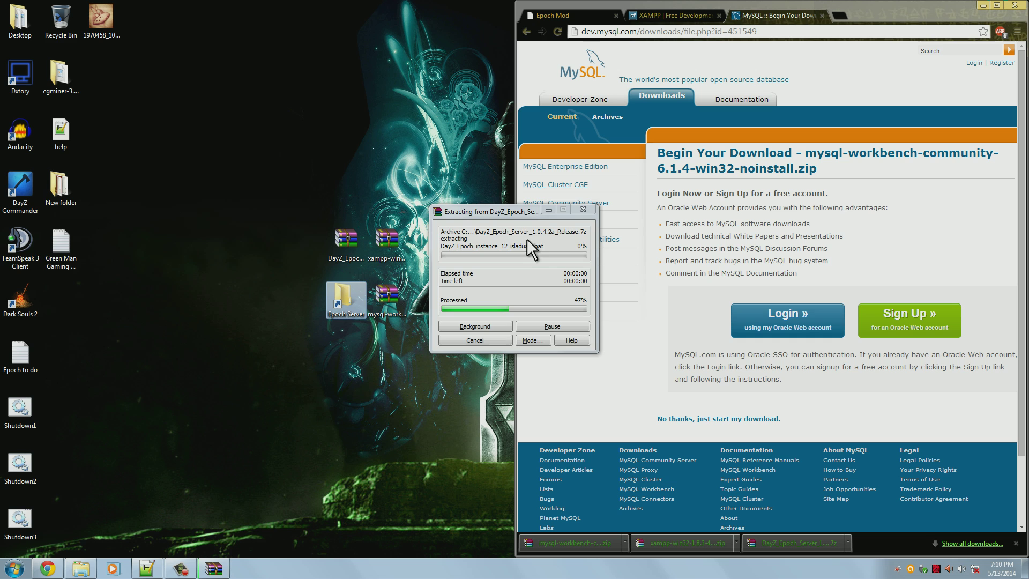
left_click_drag(520, 214, 213, 115)
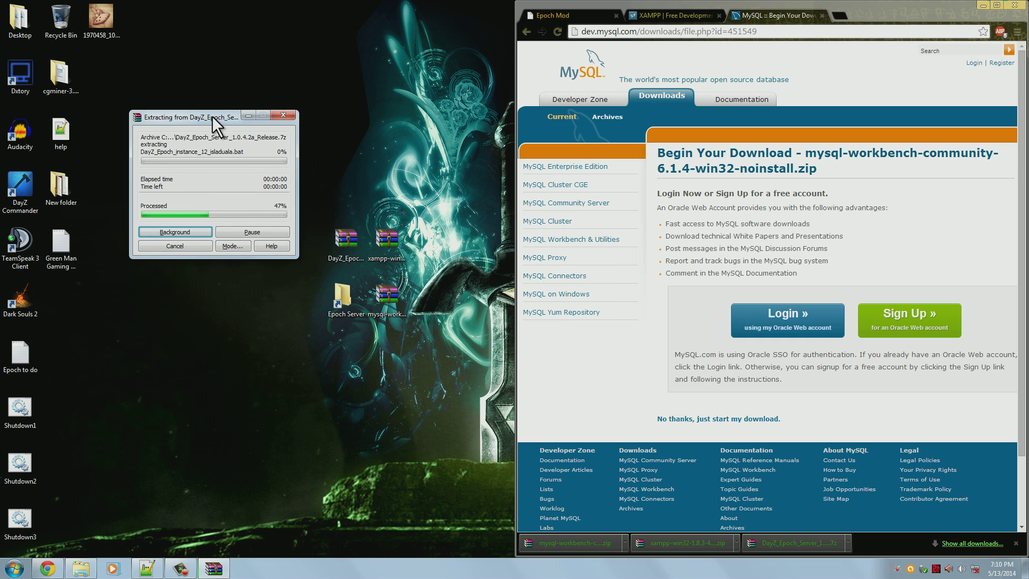
left_click(363, 155)
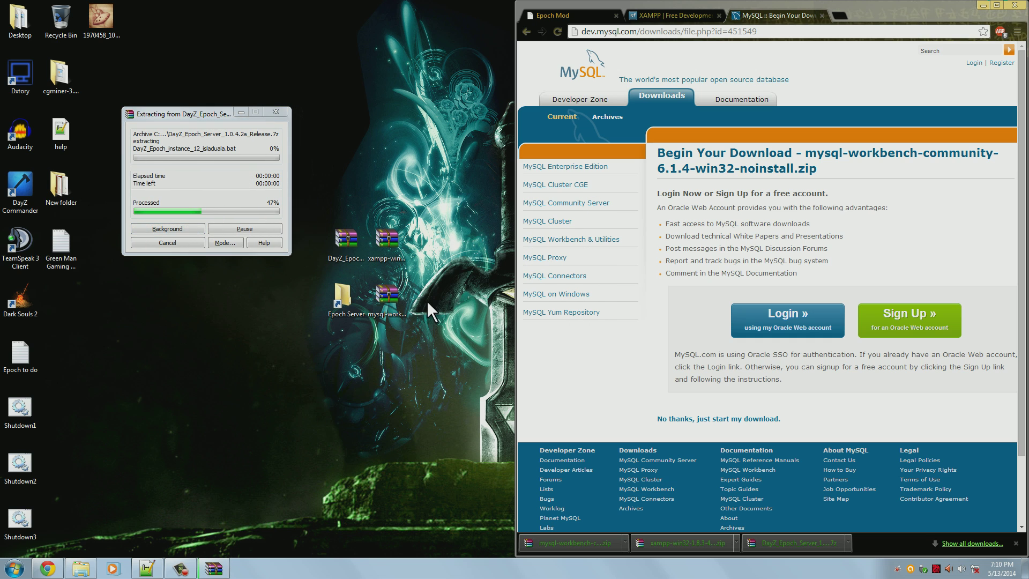
left_click(389, 252)
left_click(393, 298)
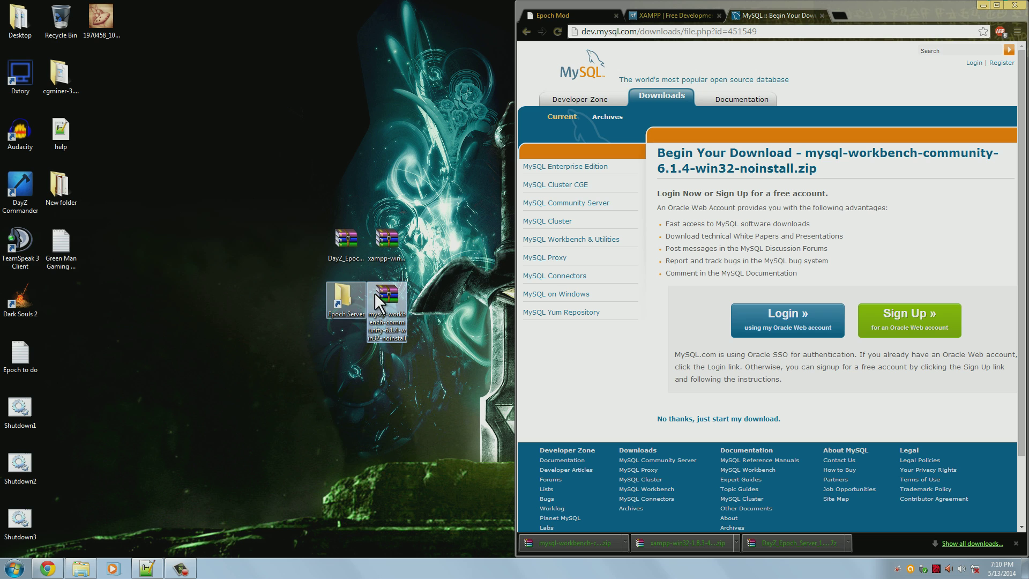
left_click(342, 301)
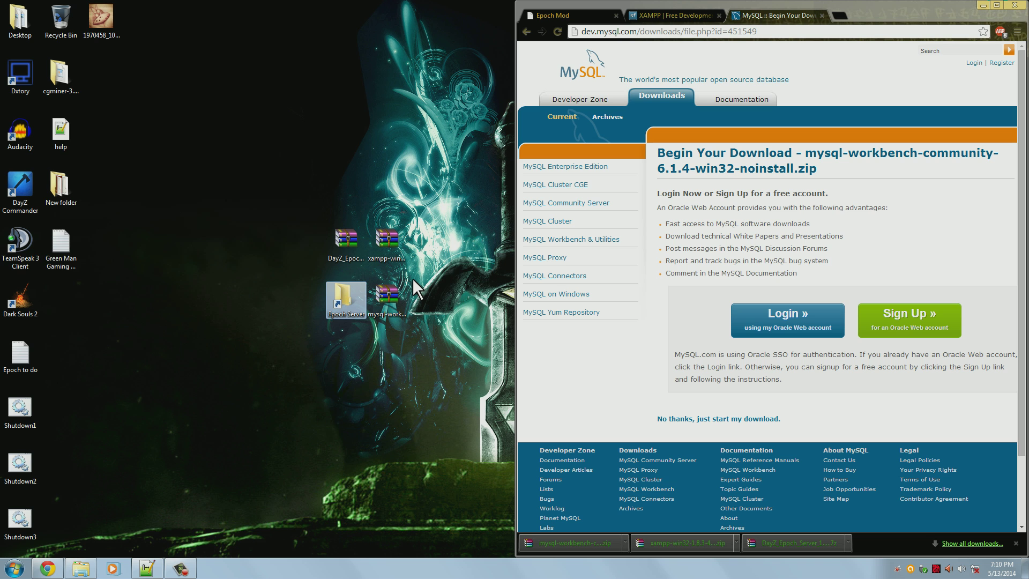
Extract the xampp and MySQL Workbench zips into their own desktop folders
right_click(391, 249)
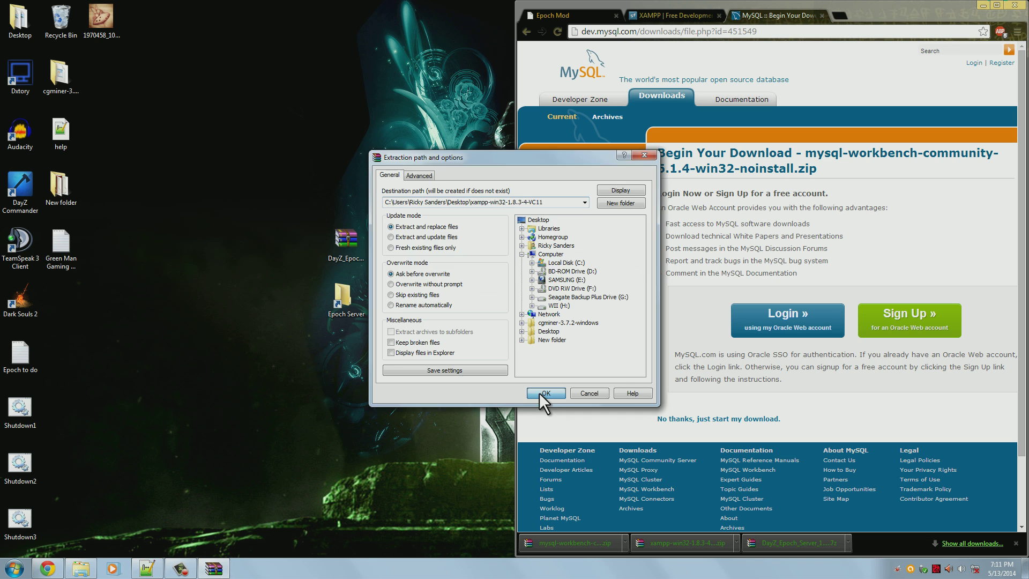
left_click(541, 392)
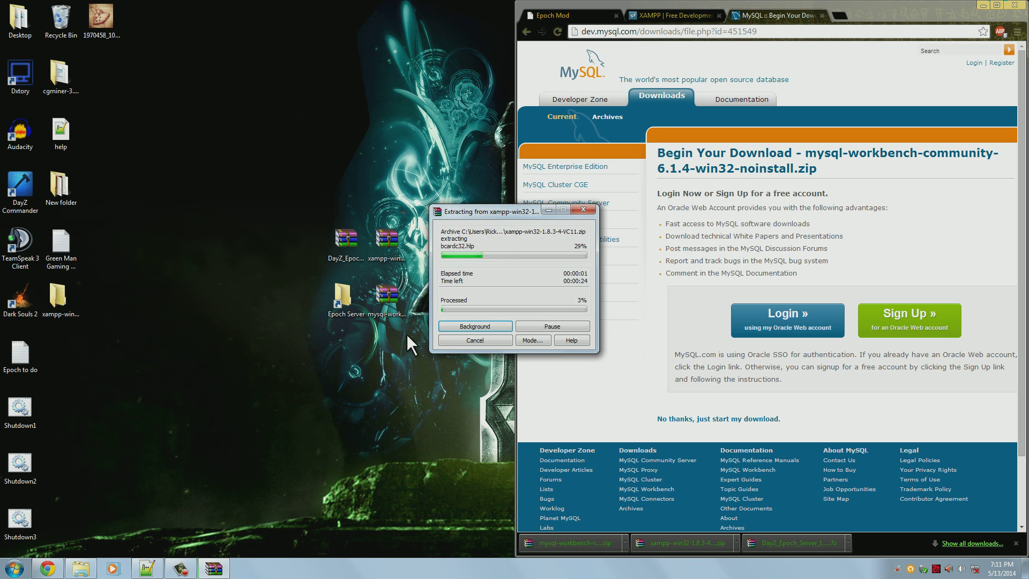
right_click(390, 303)
left_click(425, 323)
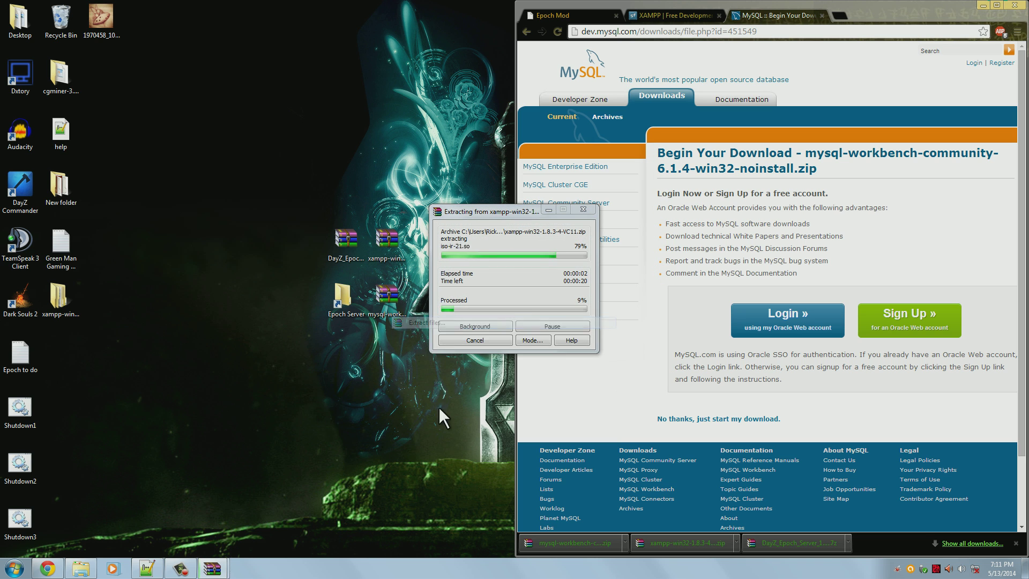
left_click(532, 391)
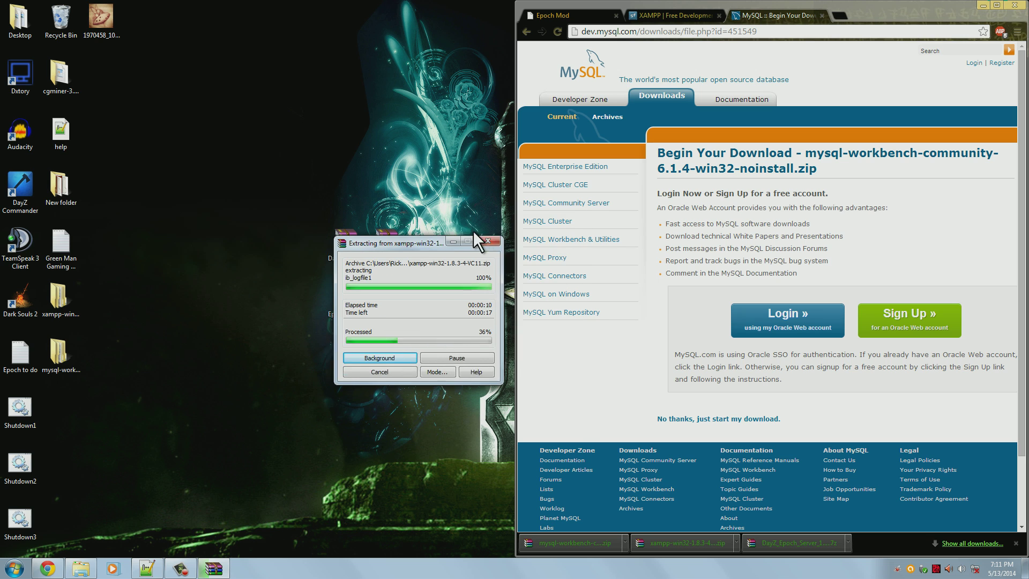
Cut the MySQL Workbench 6.1.4 CE folder and paste it into Epoch Server
double_click(47, 349)
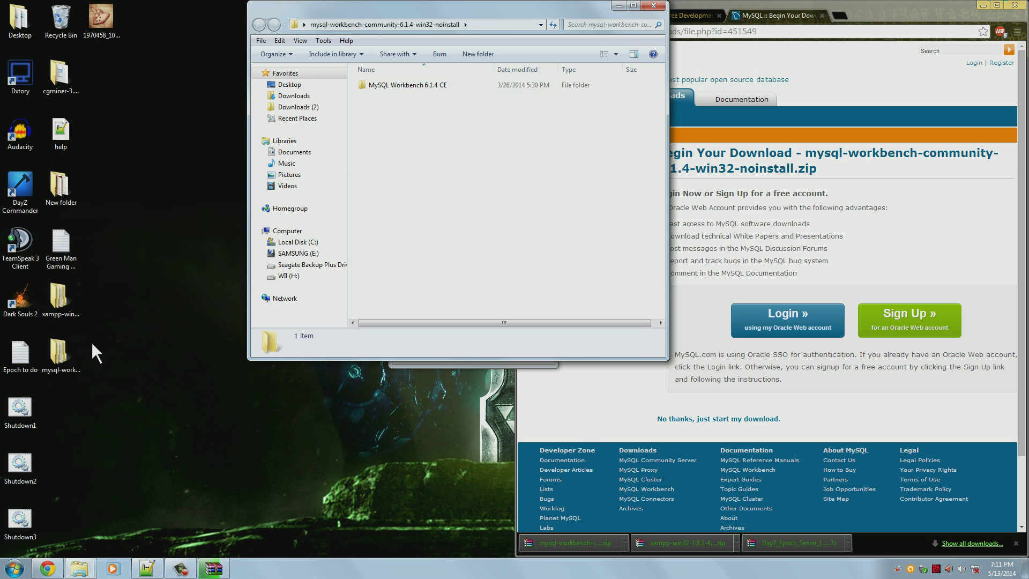
left_click(467, 90)
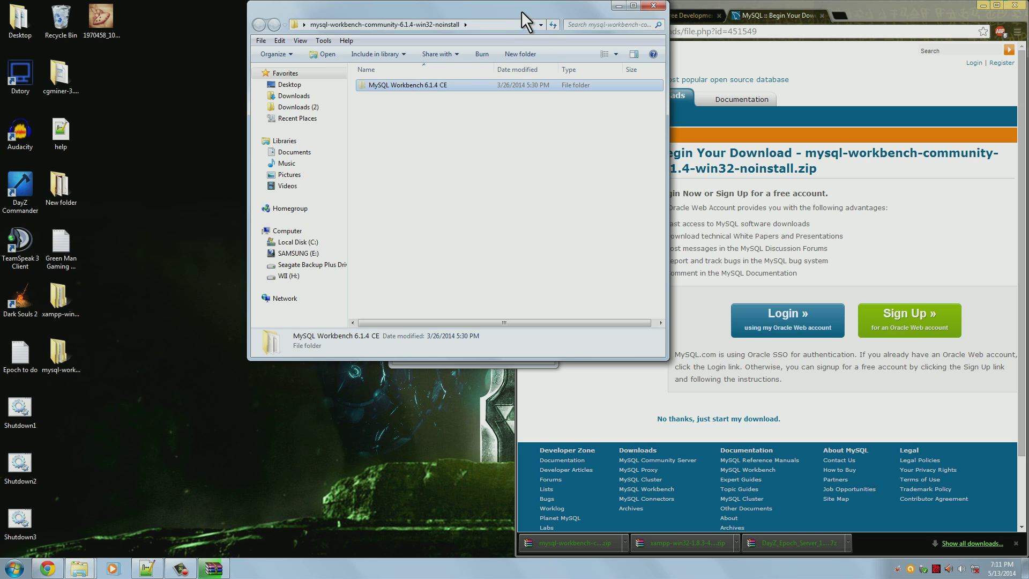
right_click(449, 89)
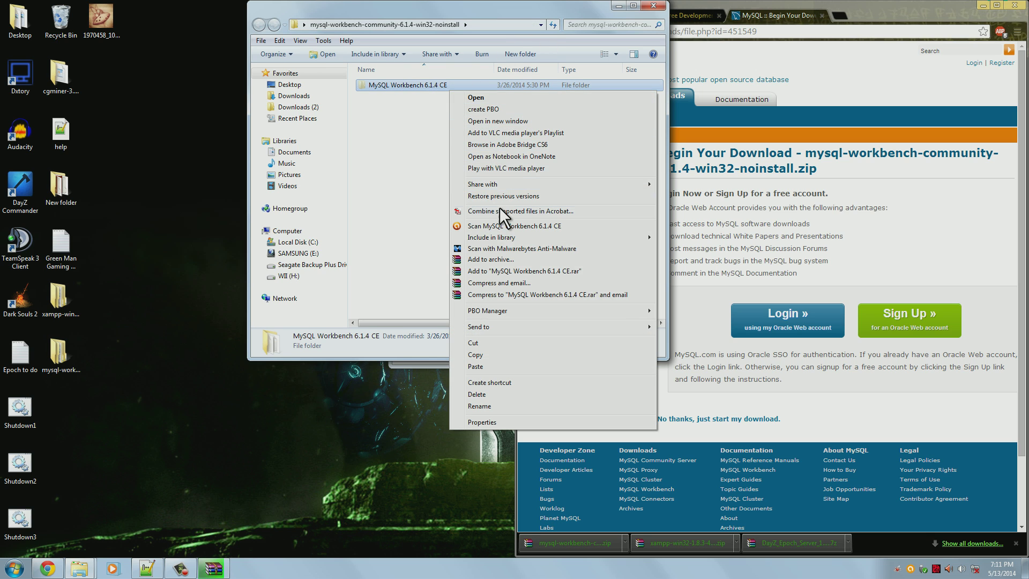
left_click(500, 343)
left_click_drag(555, 14, 761, 108)
double_click(340, 308)
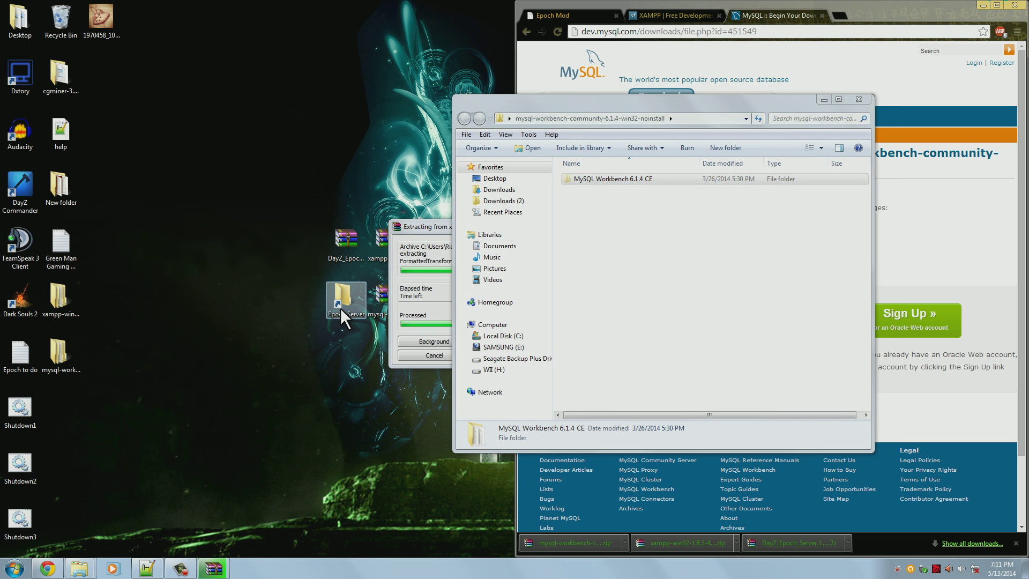
right_click(687, 377)
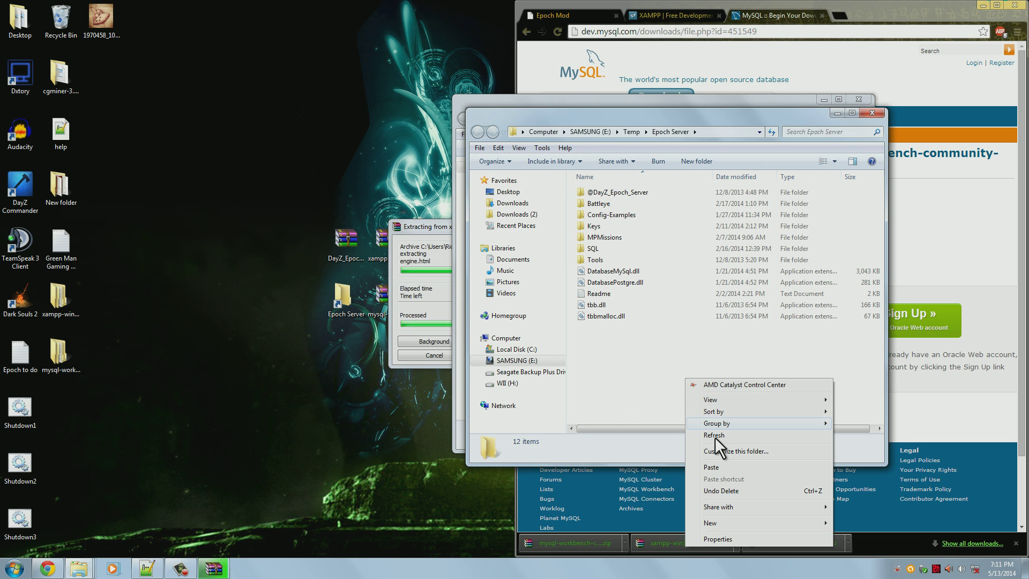
left_click(727, 467)
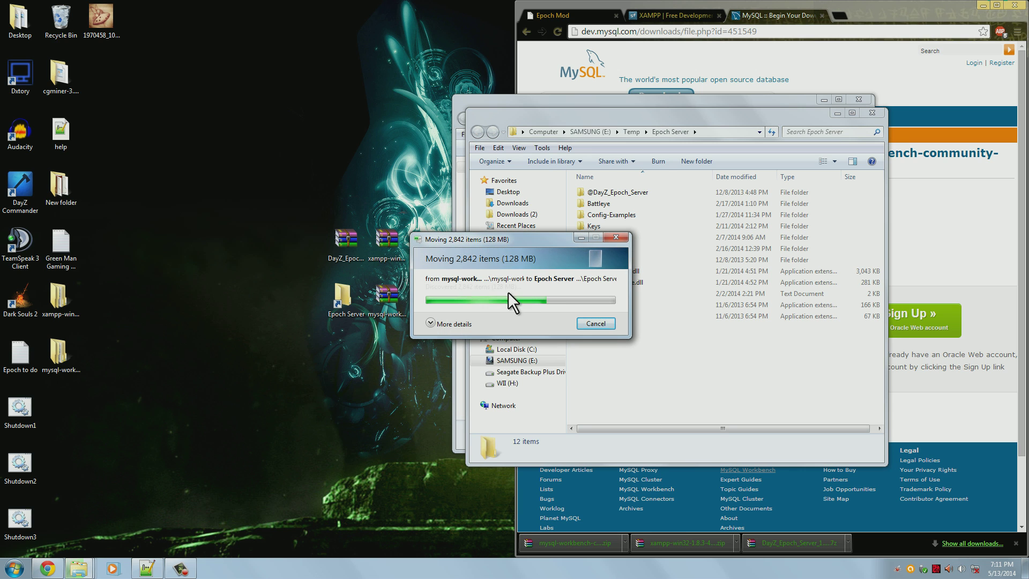
Close the emptied MySQL Workbench download folder window
left_click(48, 306)
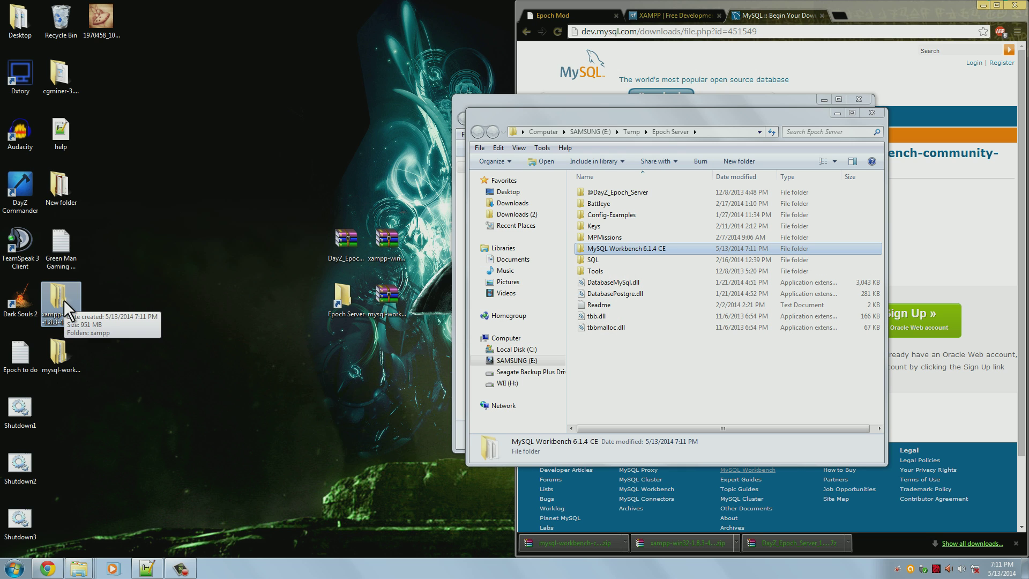
left_click(705, 102)
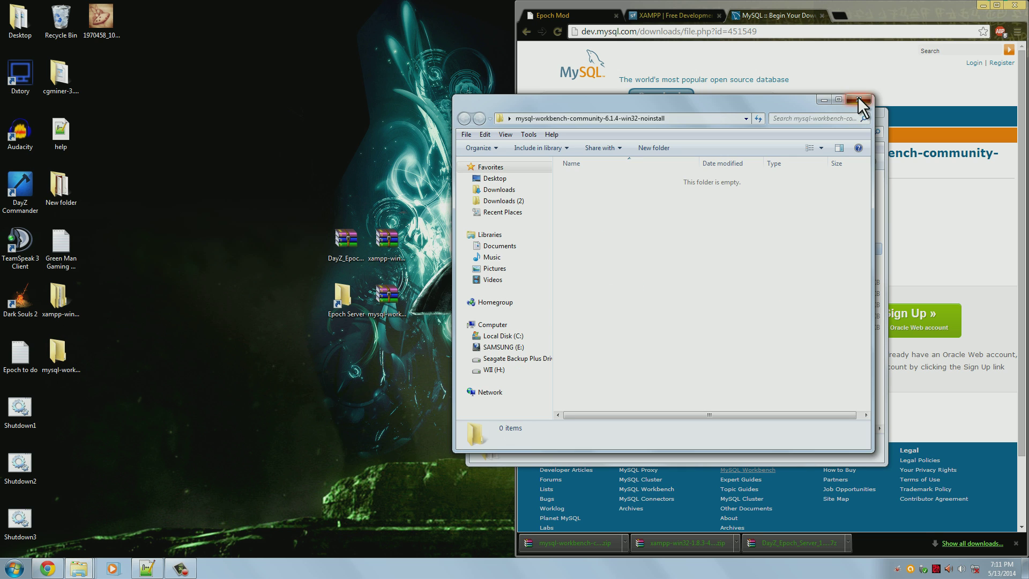
left_click(859, 99)
Cut the xampp folder from xampp-win32-1.8.3-4-VC11 and paste it into Epoch Server
double_click(58, 298)
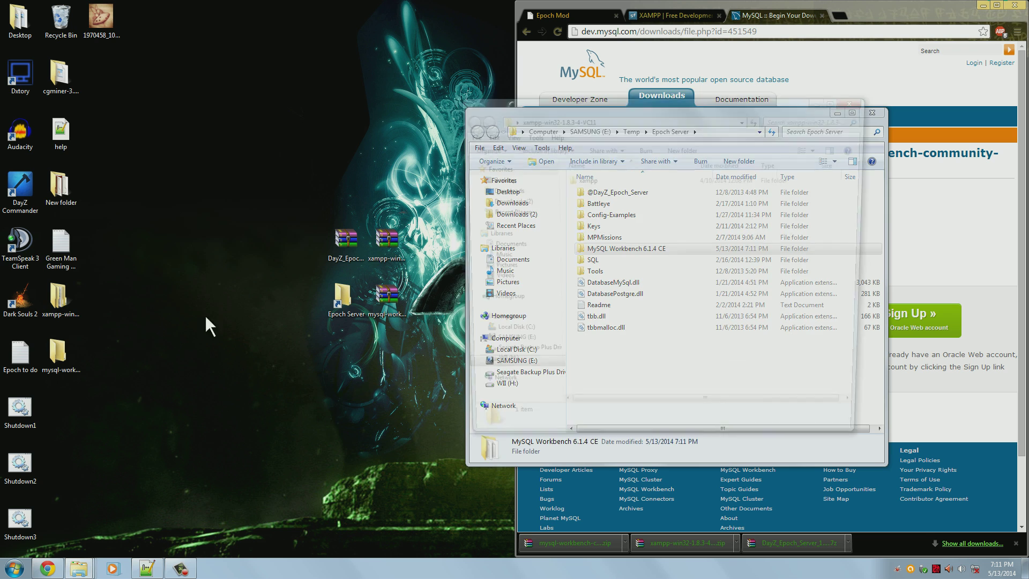
right_click(616, 180)
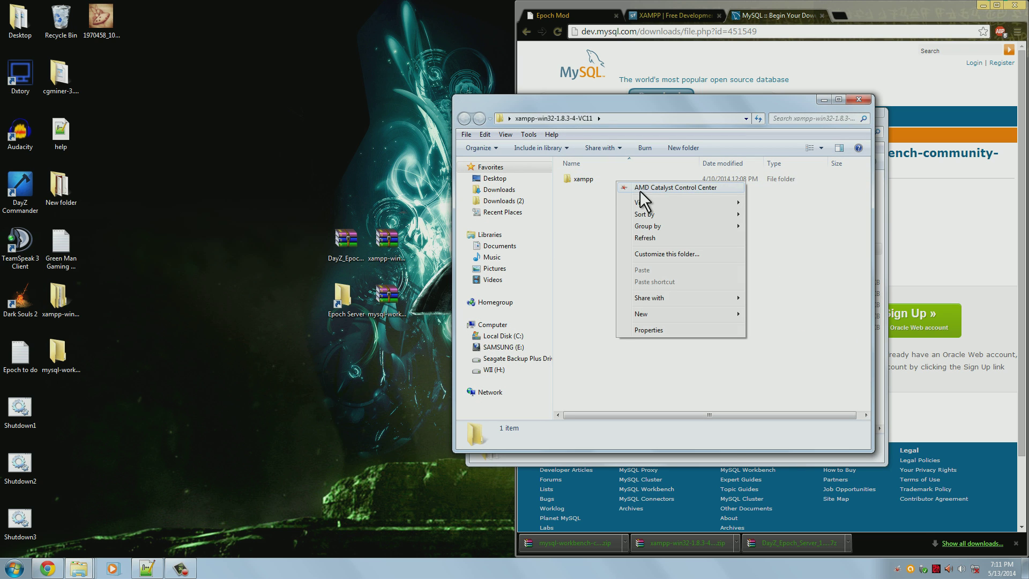
right_click(583, 180)
left_click(624, 434)
left_click_drag(677, 112, 276, 109)
right_click(615, 346)
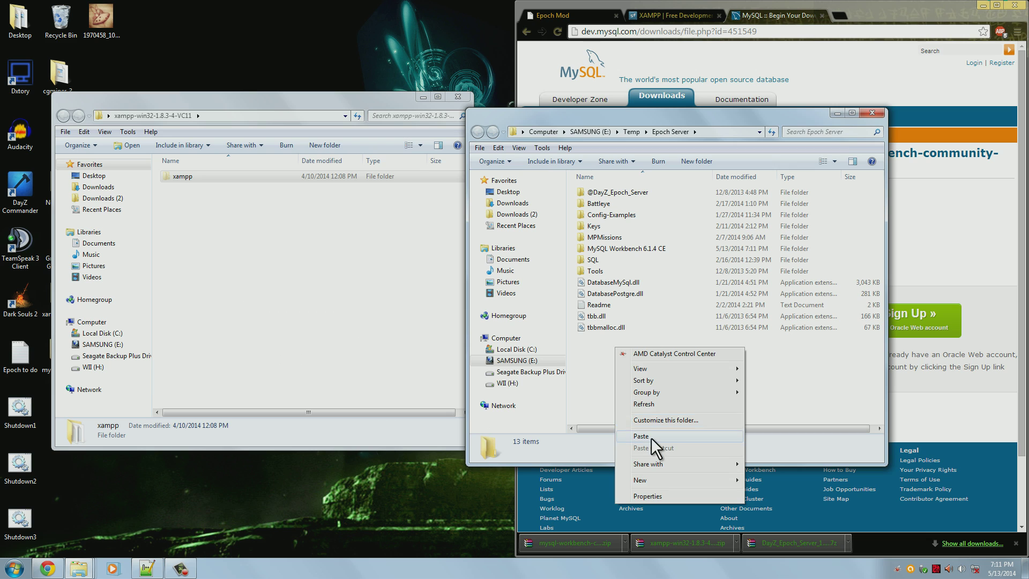
left_click(652, 436)
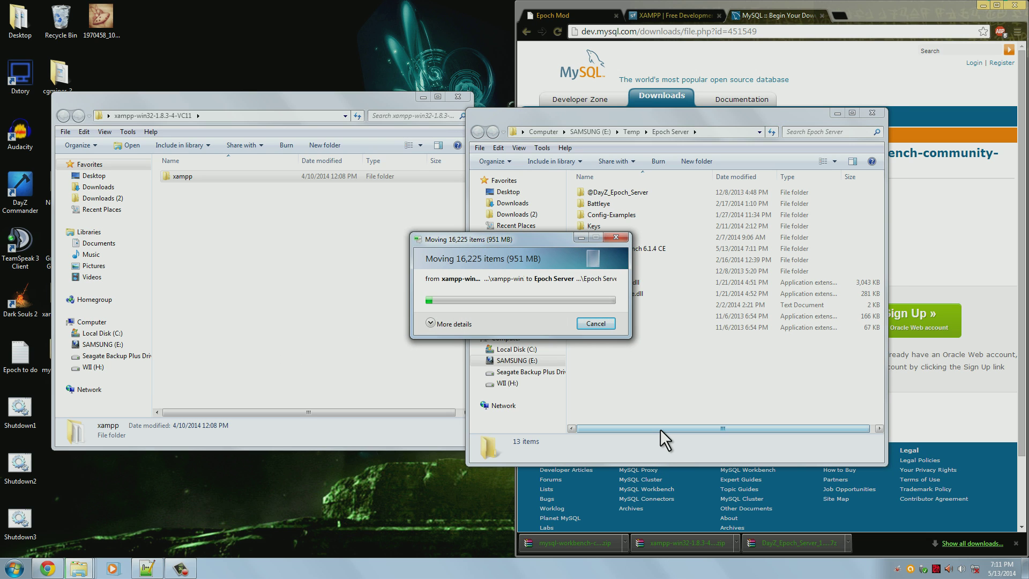
Close the emptied xampp download window and tidy the Epoch Server and progress windows
left_click(310, 253)
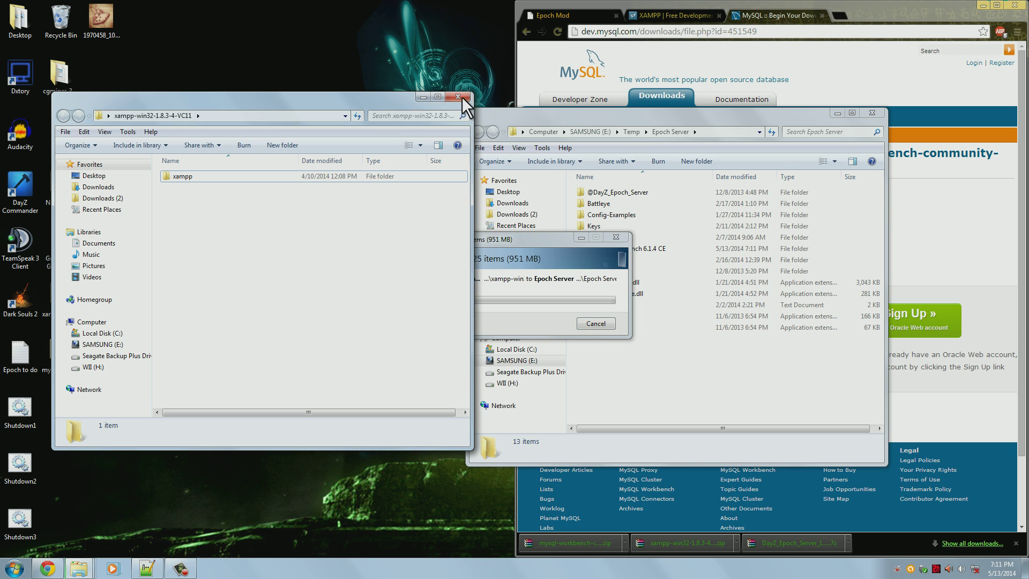
left_click(458, 97)
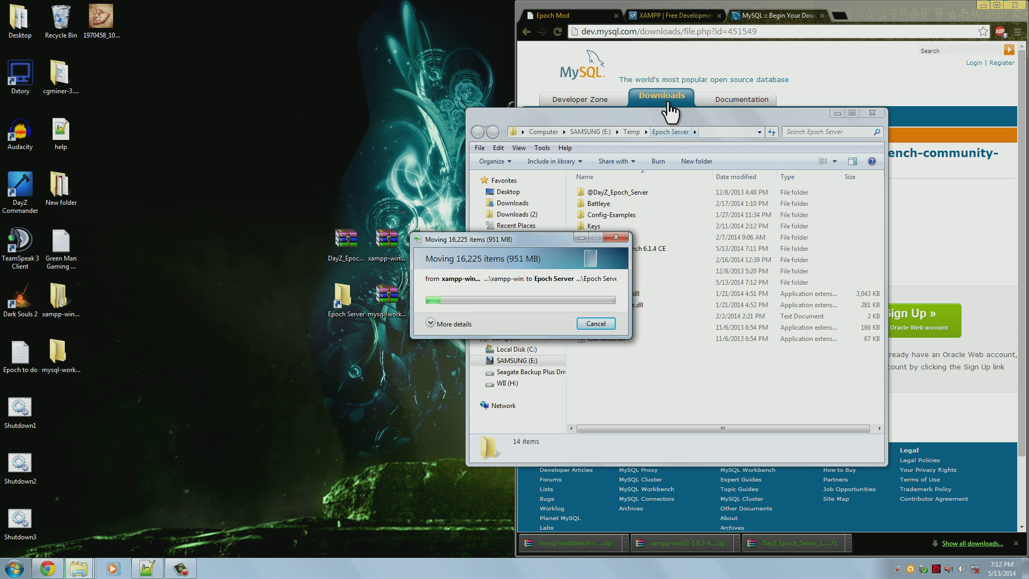
left_click_drag(661, 113, 673, 63)
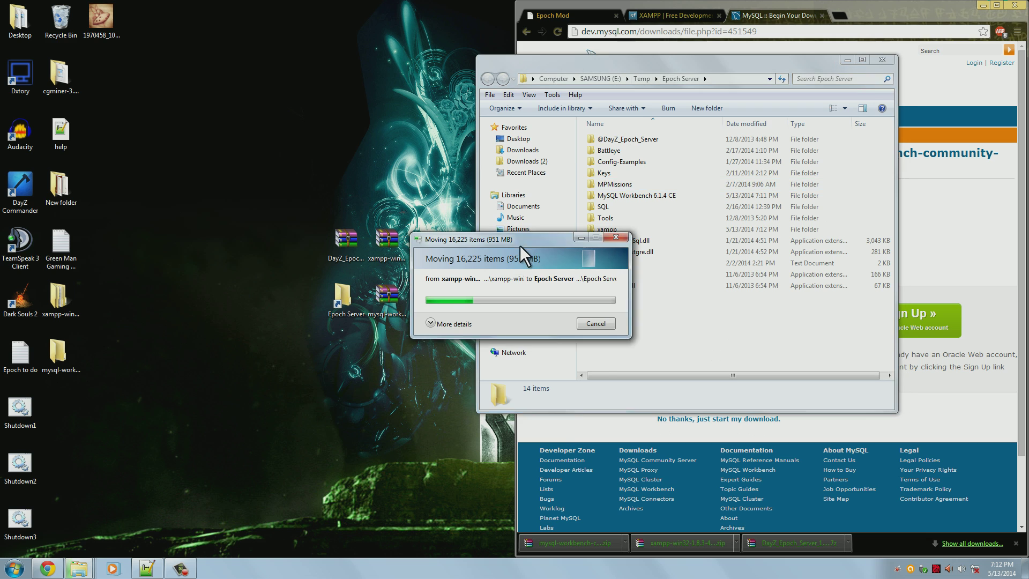
left_click_drag(520, 246, 340, 405)
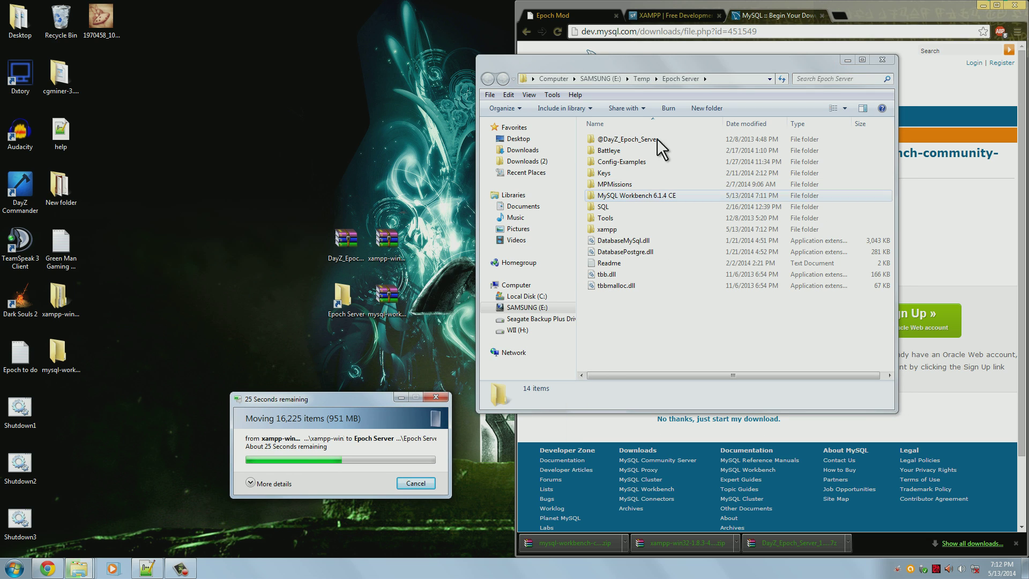
left_click(665, 161)
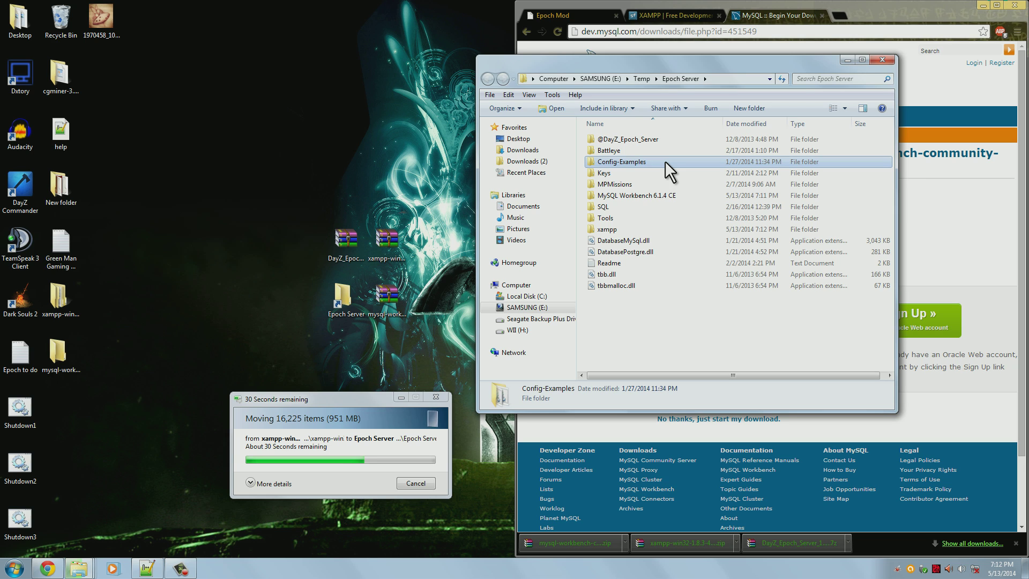
In Config-Examples, copy the instance_11_Chernarus folder and DayZ_Epoch_instance_11_Chernarus batch file
double_click(665, 161)
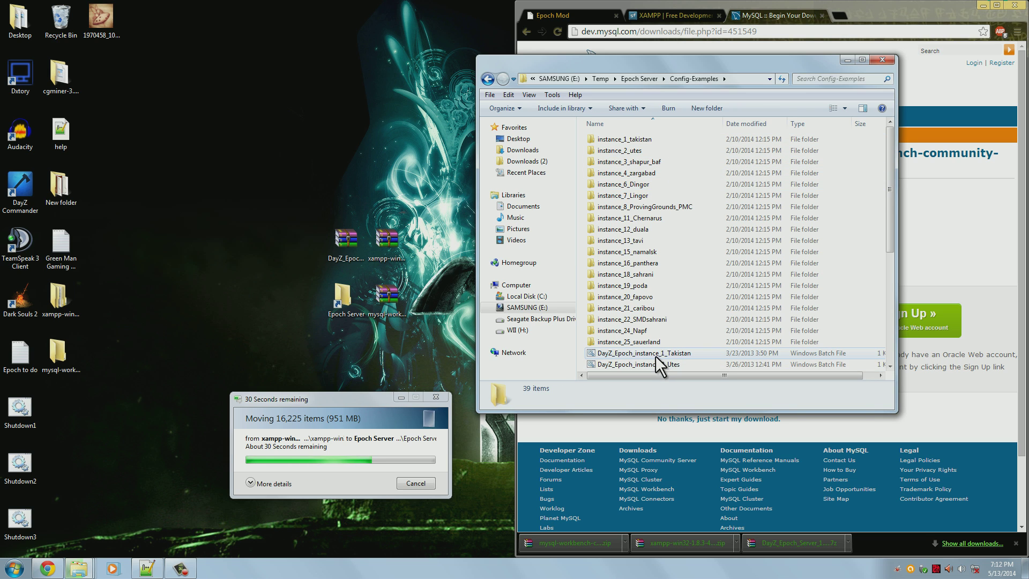
scroll(658, 356, "down", 2)
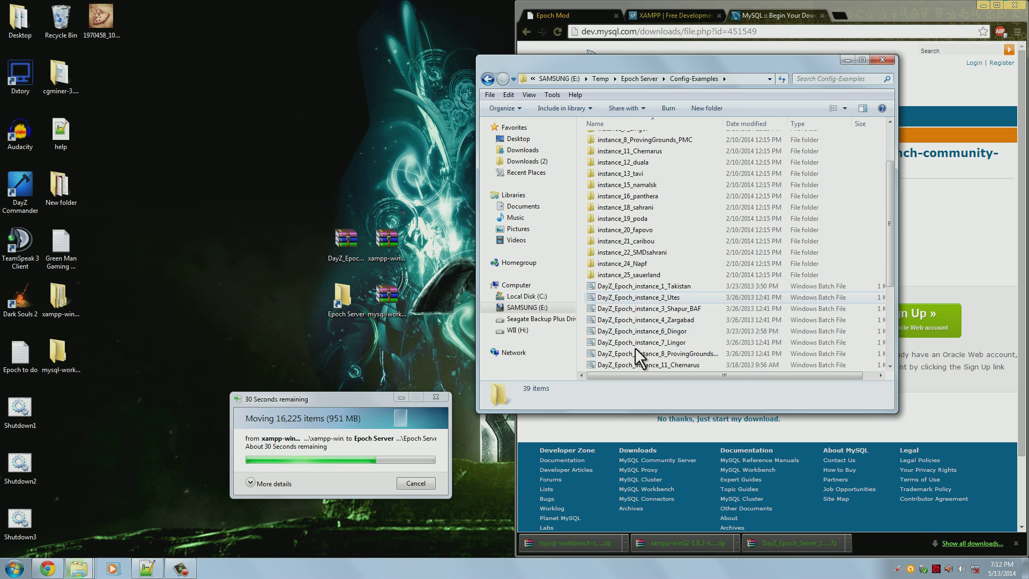
scroll(666, 302, "up", 2)
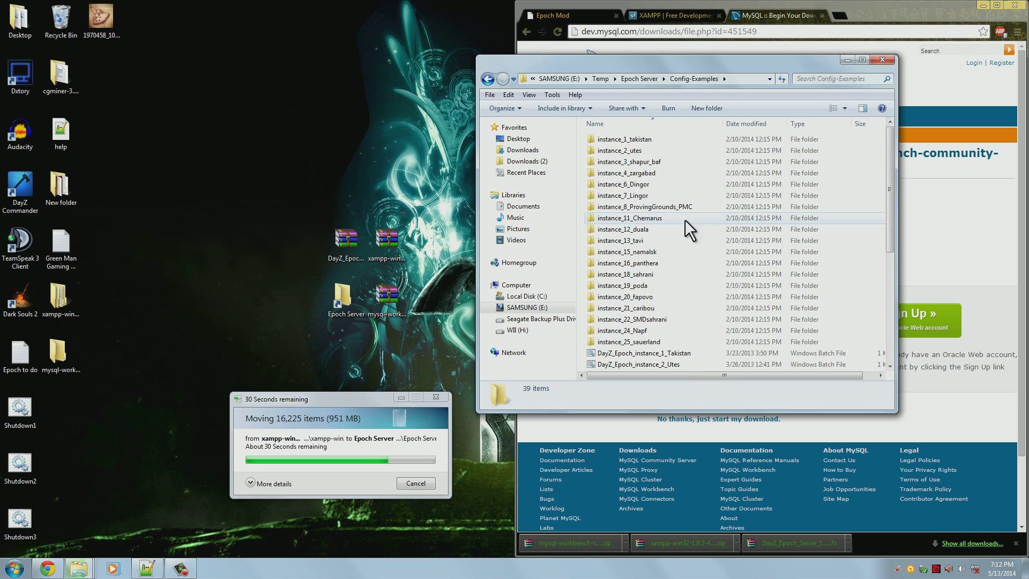
left_click(710, 221)
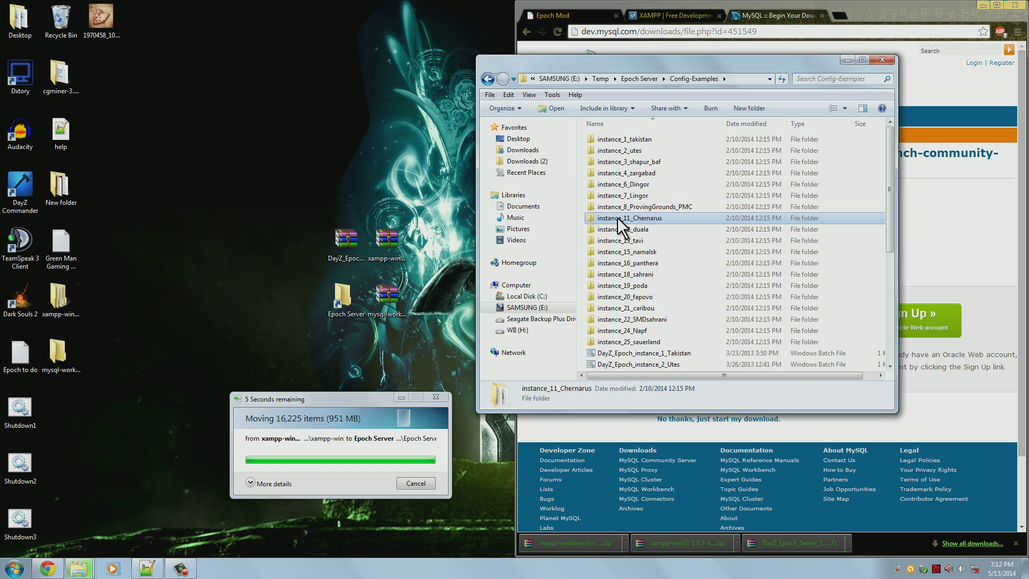
scroll(725, 236, "down", 2)
scroll(725, 236, "down", 4)
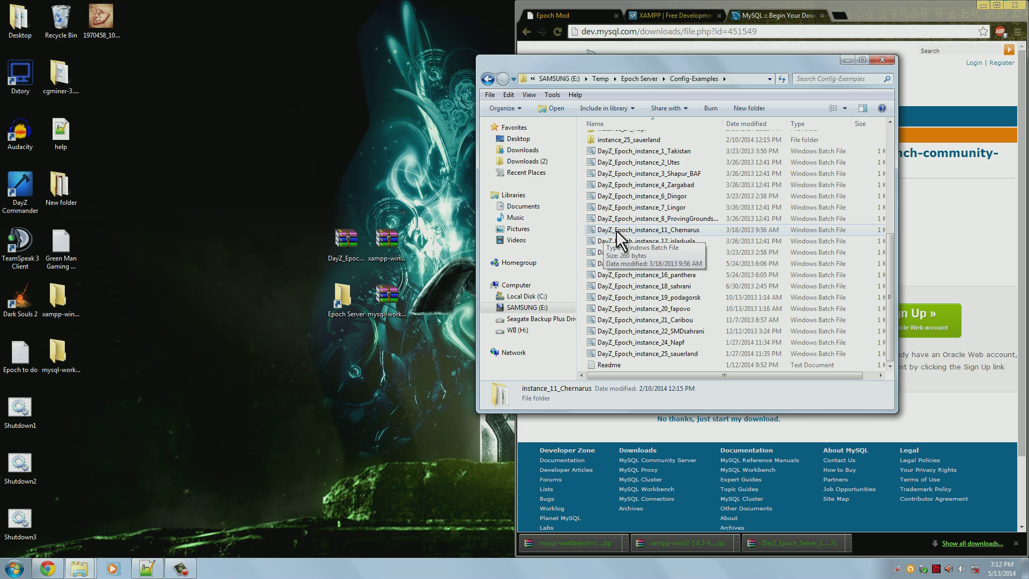
left_click(693, 229, "ctrl")
scroll(672, 311, "up", 4)
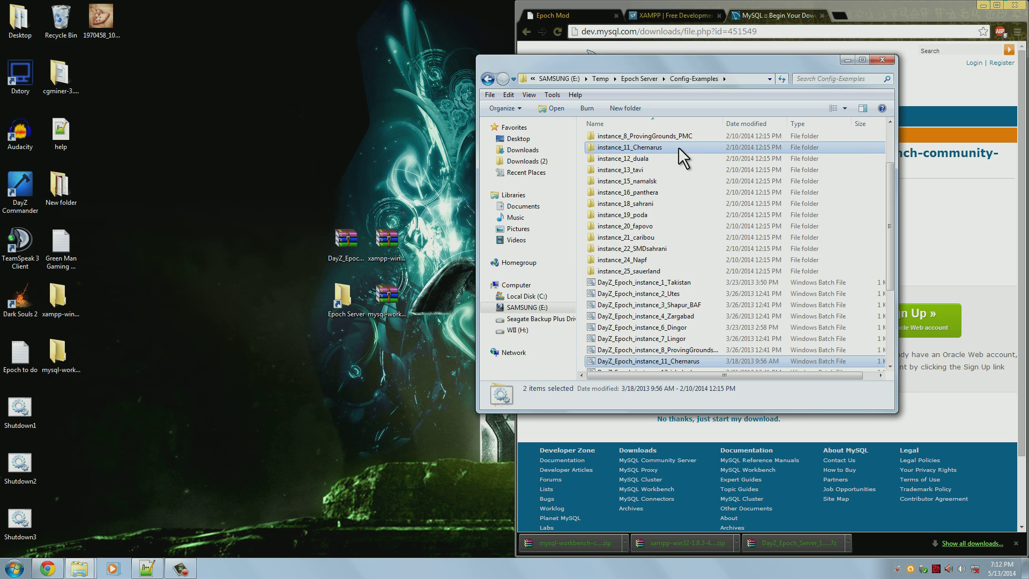
right_click(678, 148)
left_click(728, 309)
Paste the copied folder and batch file into Epoch Server
left_click(639, 80)
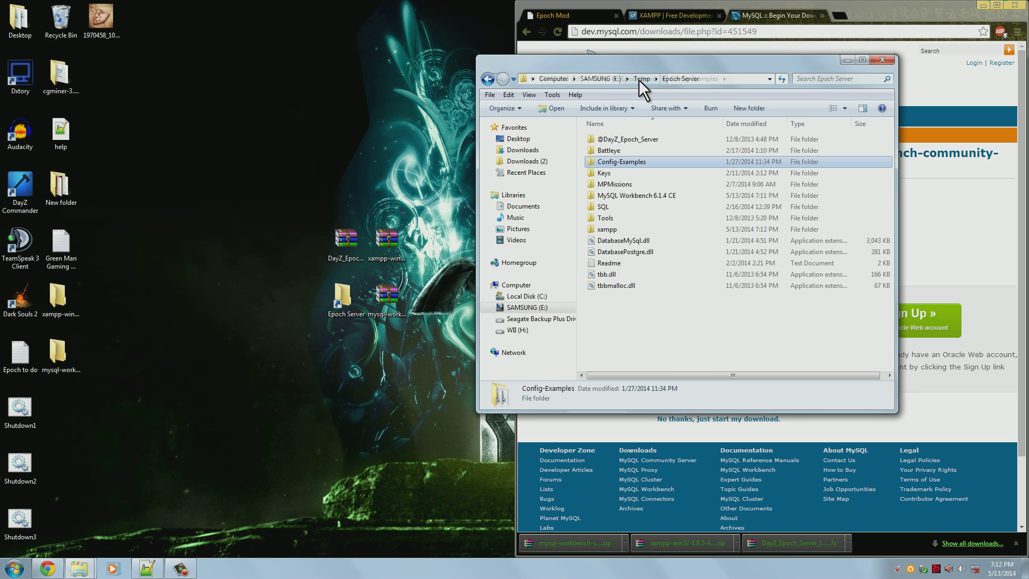
right_click(732, 327)
left_click(789, 417)
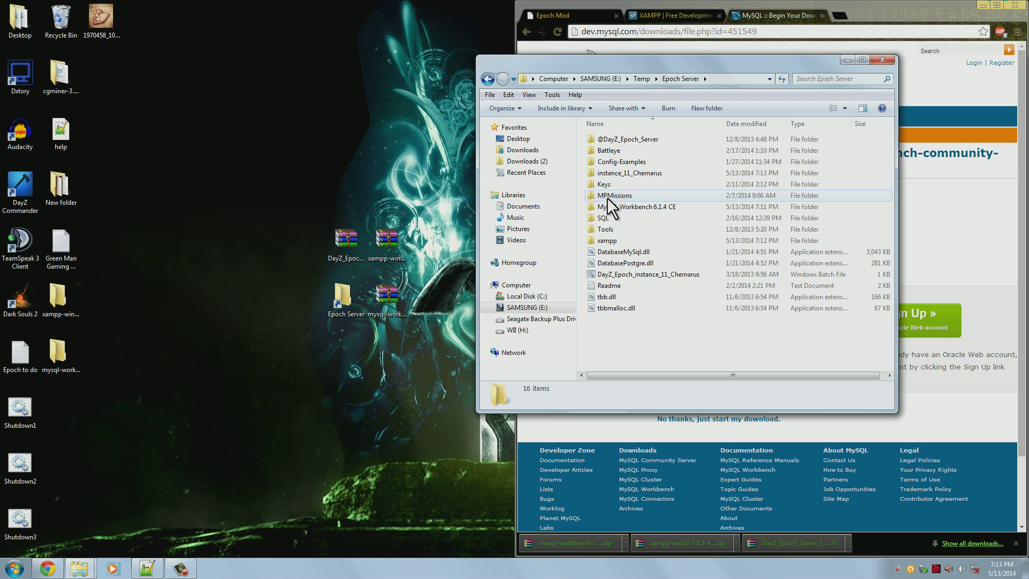
Drop the four leftover xampp and mysql desktop items into the Recycle Bin
left_click_drag(425, 217, 110, 356)
left_click_drag(149, 280, 51, 378)
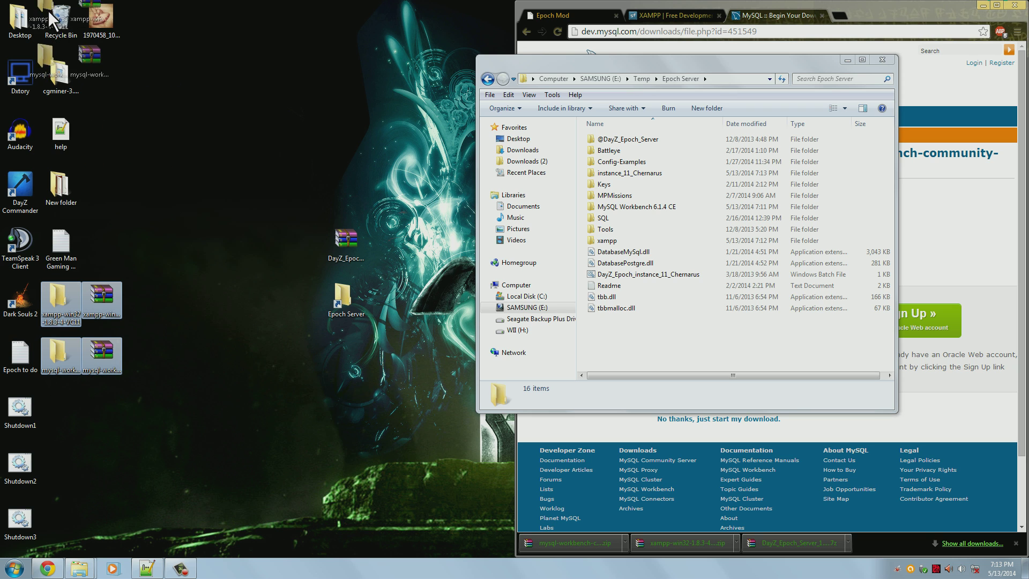
left_click_drag(56, 18, 57, 18)
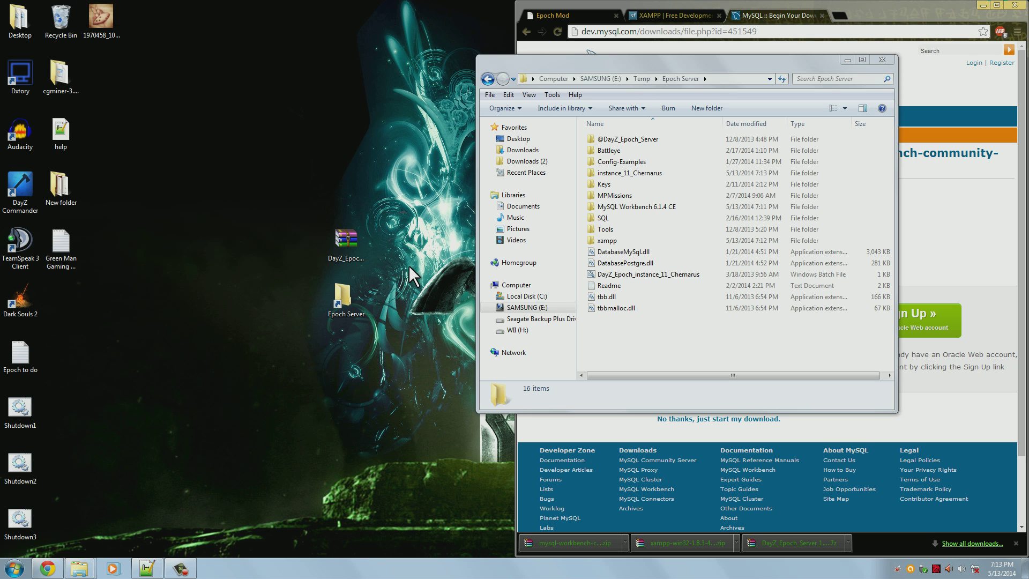
left_click(632, 323)
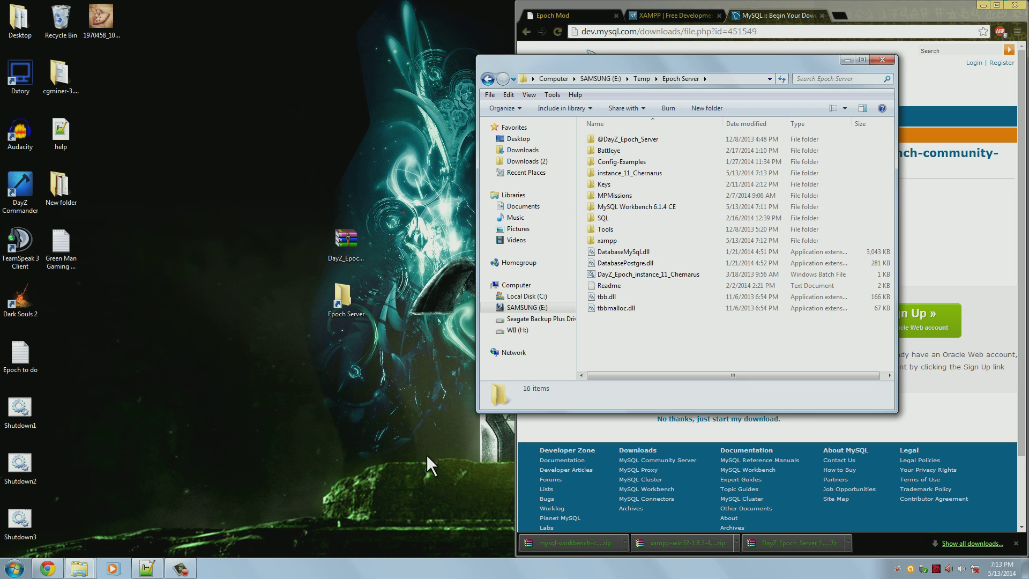
left_click(89, 571)
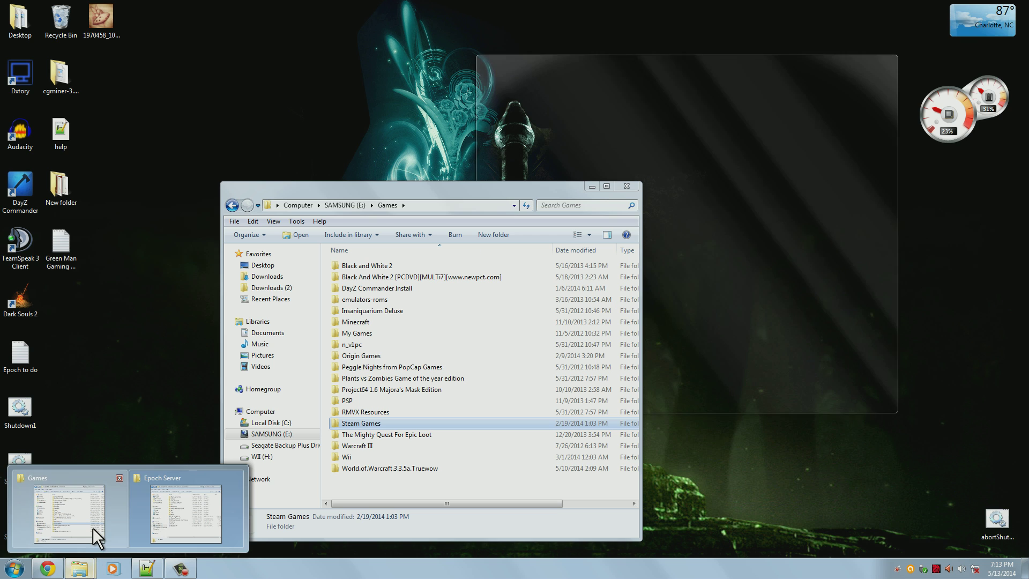
Copy all 16 items in Steam Games > SteamApps > common > Arma 2
left_click(92, 527)
left_click_drag(437, 194, 253, 59)
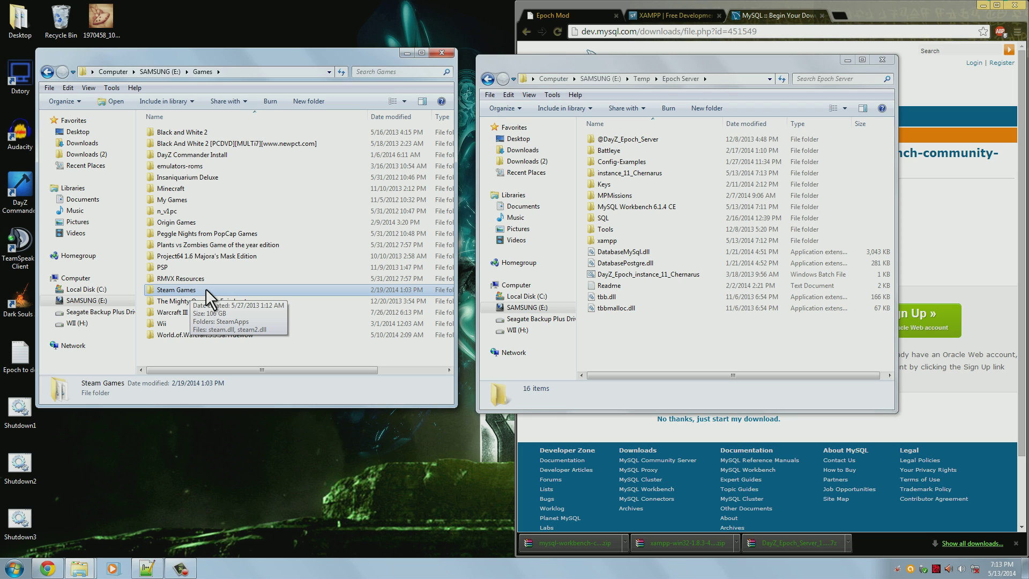
double_click(206, 289)
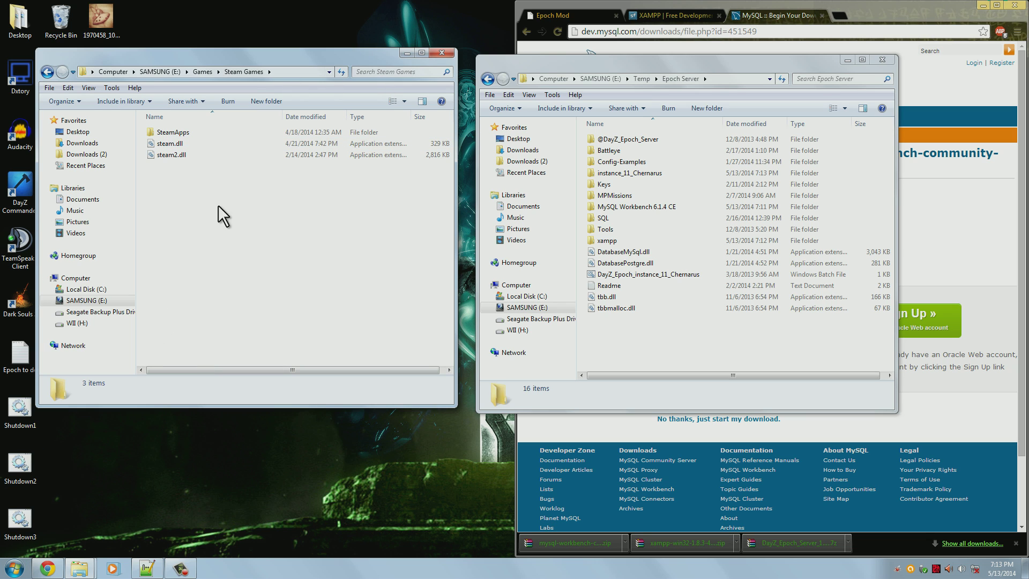
double_click(224, 132)
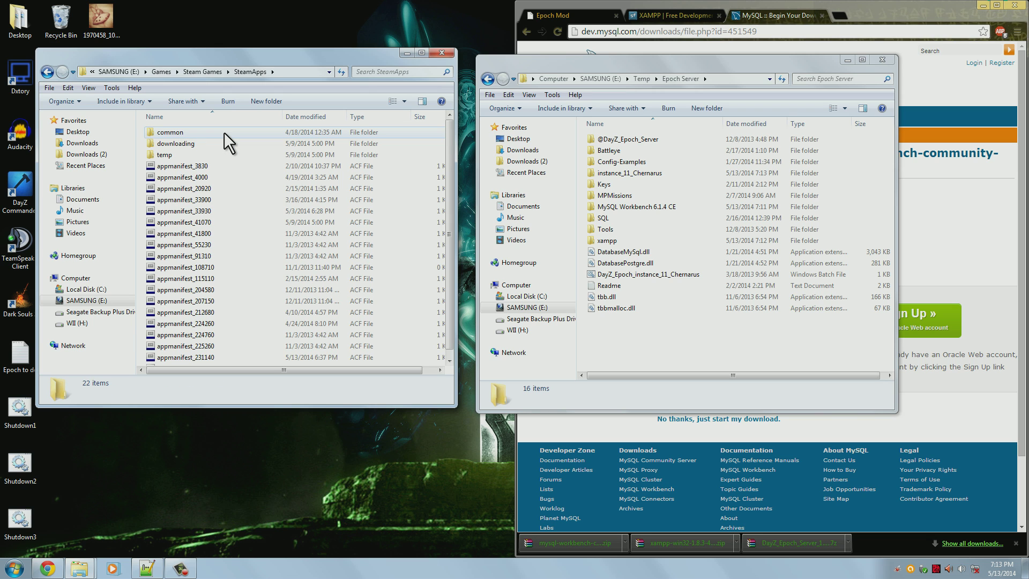
double_click(224, 132)
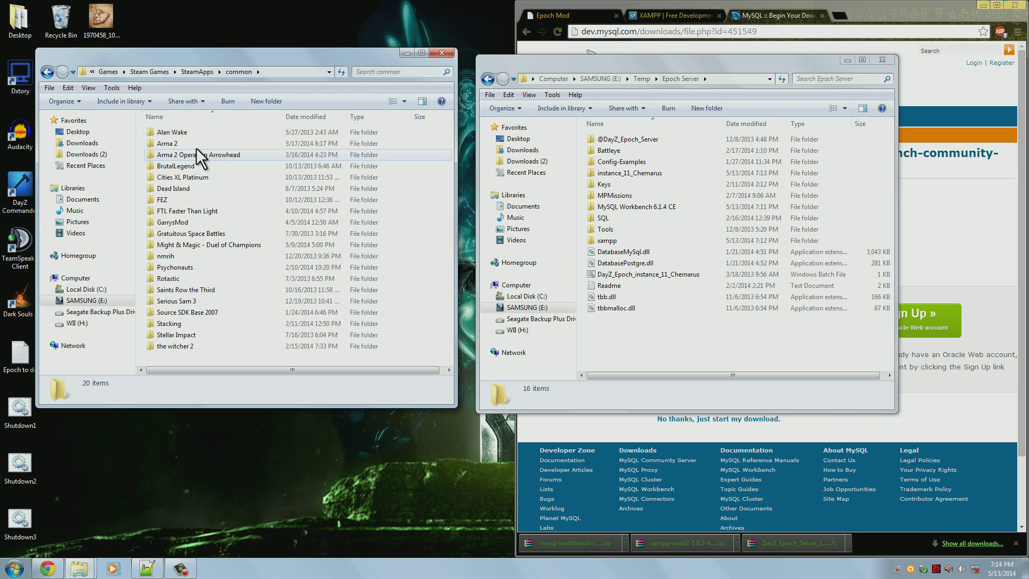
double_click(199, 145)
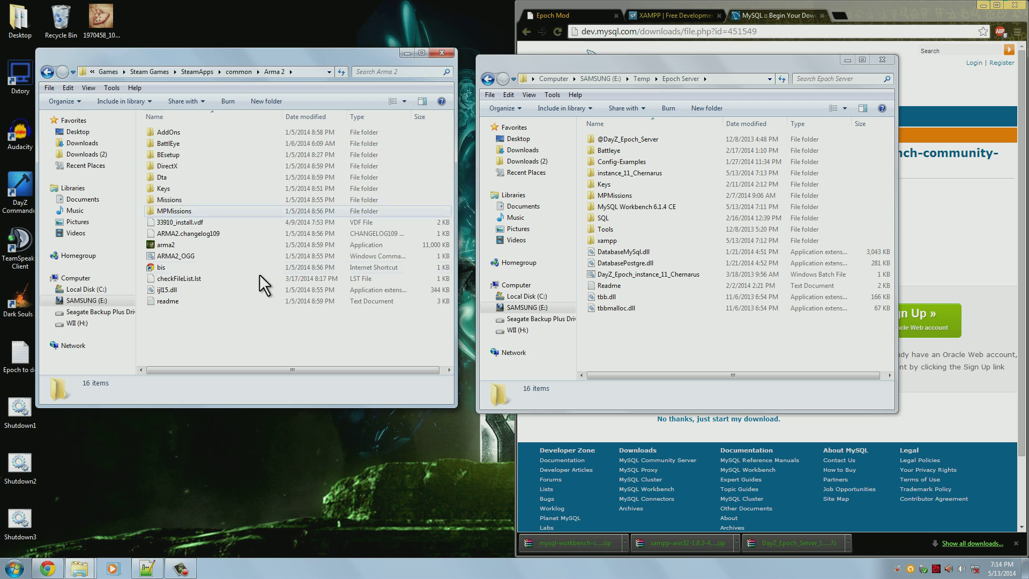
left_click_drag(401, 343, 130, 121)
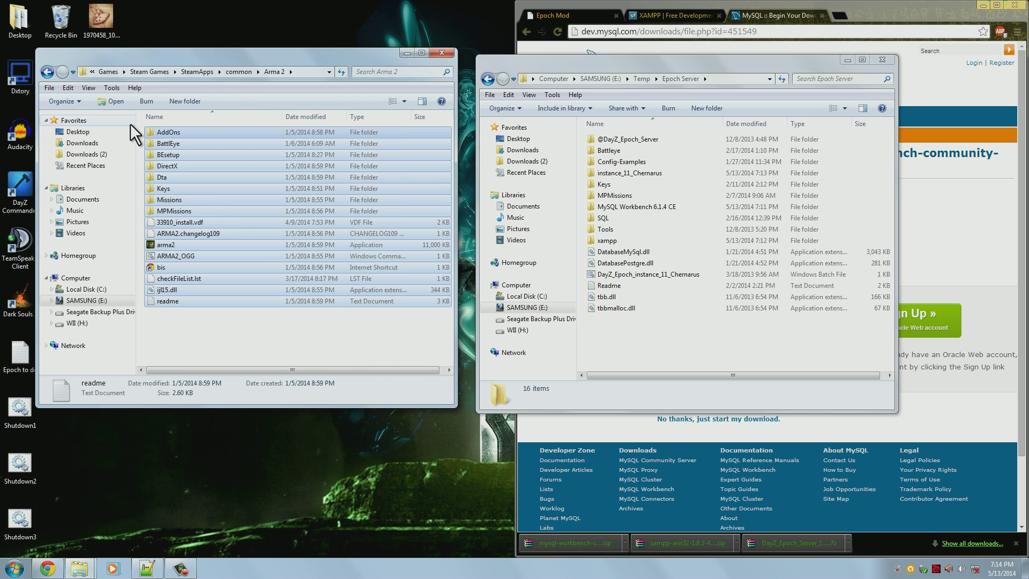
right_click(259, 182)
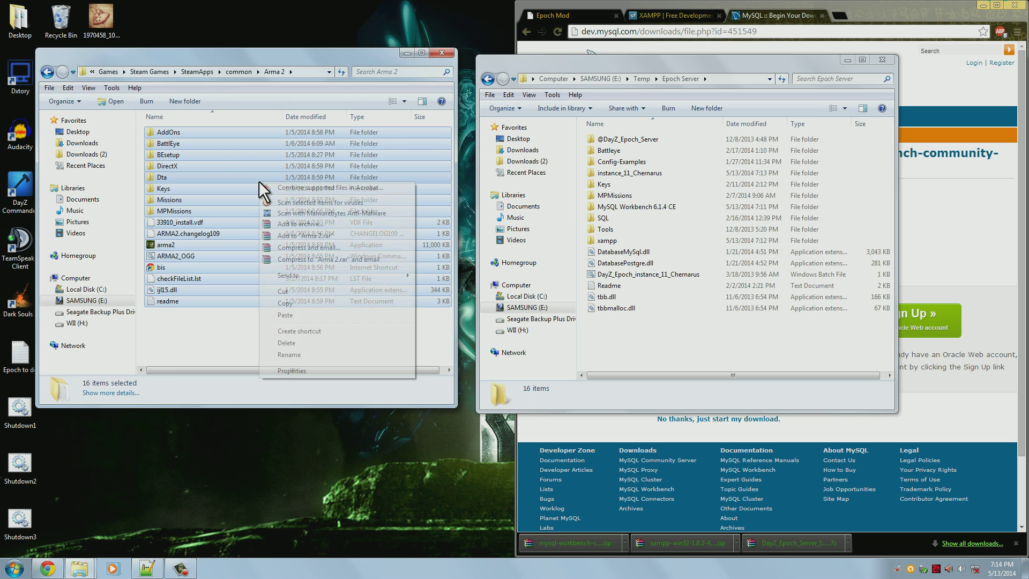
left_click(332, 304)
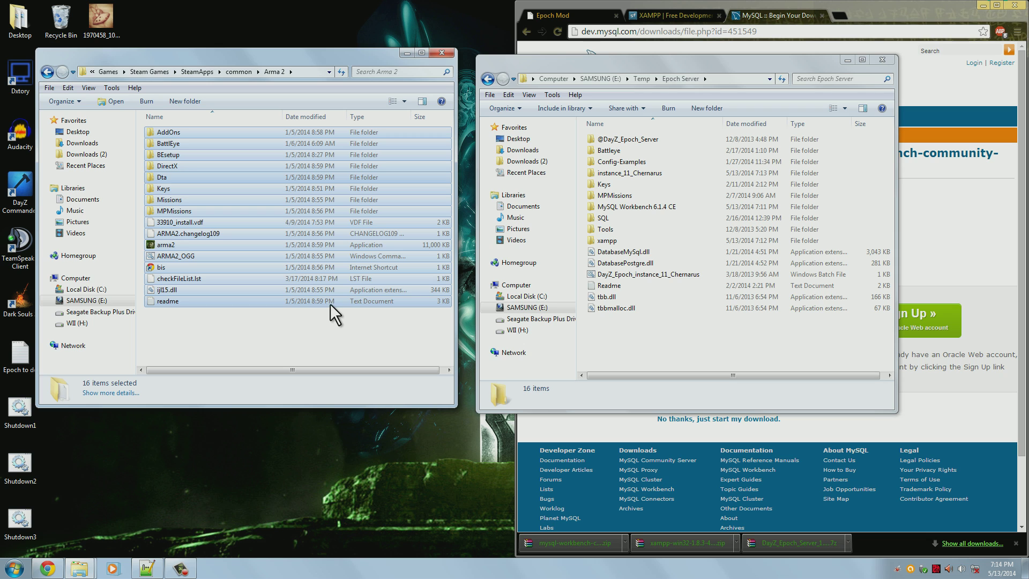
Paste the Arma 2 files into Epoch Server and move the progress box aside
left_click(663, 337)
right_click(659, 337)
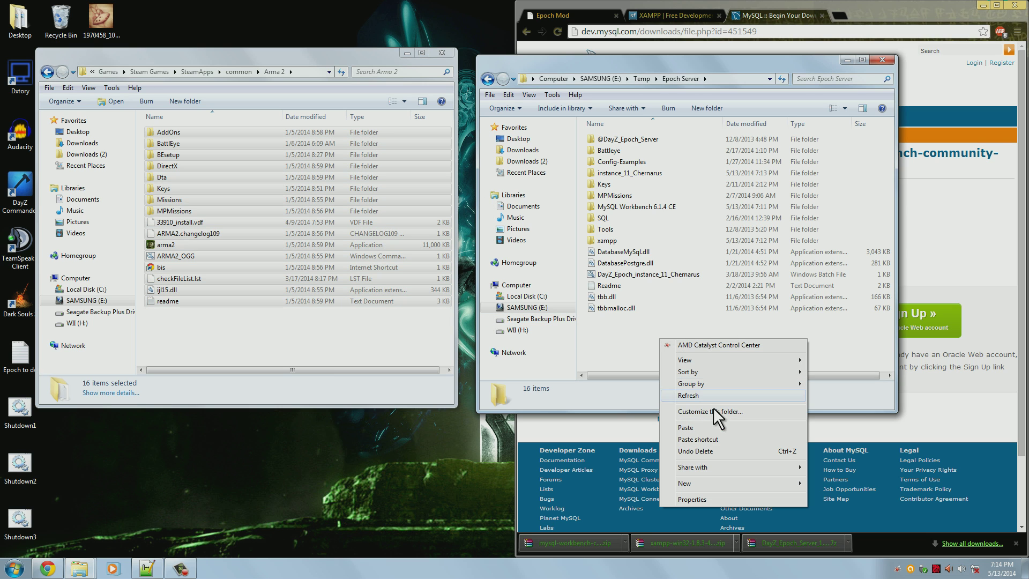
left_click(709, 429)
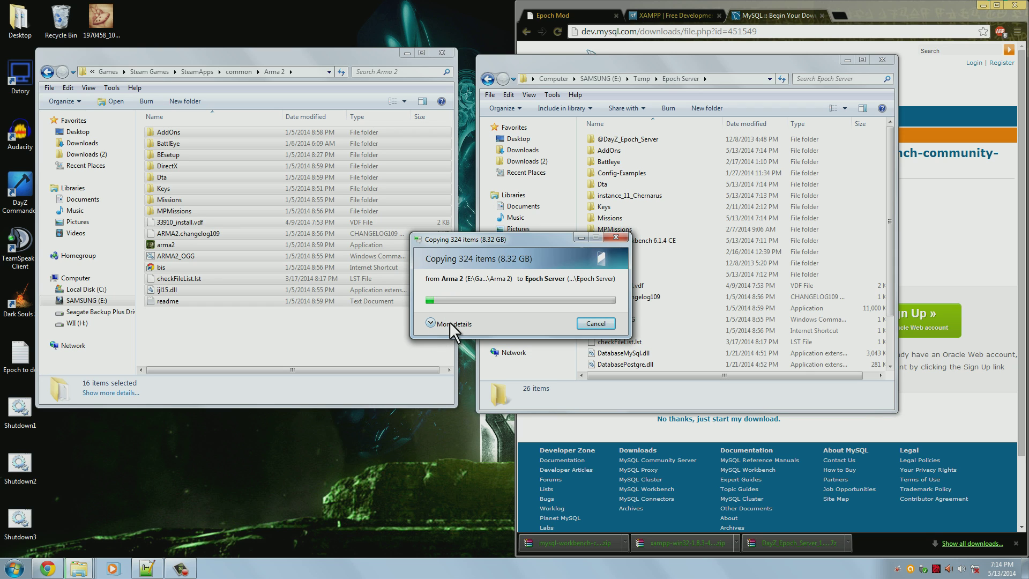
left_click(412, 53)
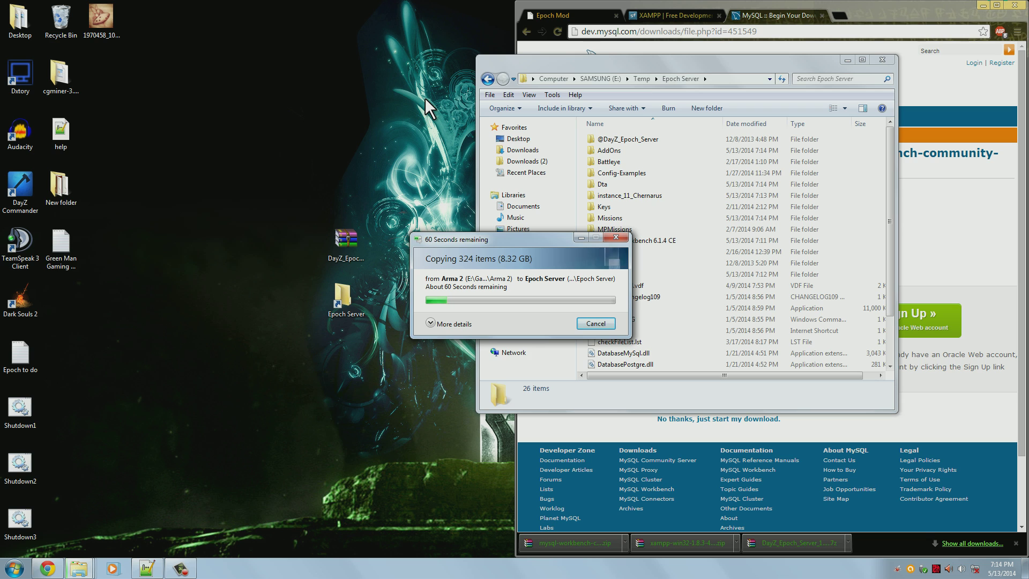
left_click_drag(518, 239, 212, 341)
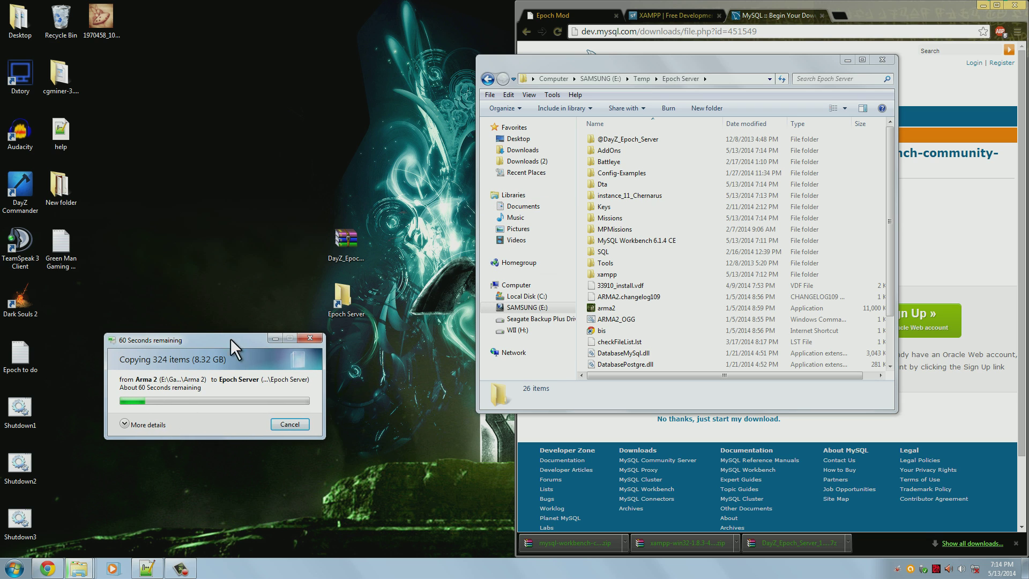
Run setup_xampp in Epoch Server's xampp folder and close its console when finished
double_click(661, 275)
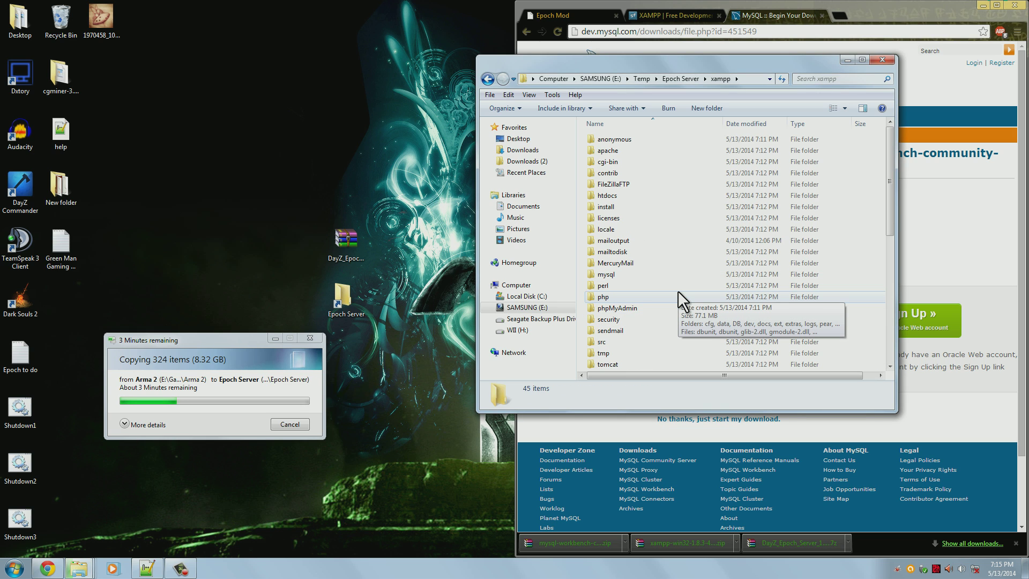
left_click(678, 292)
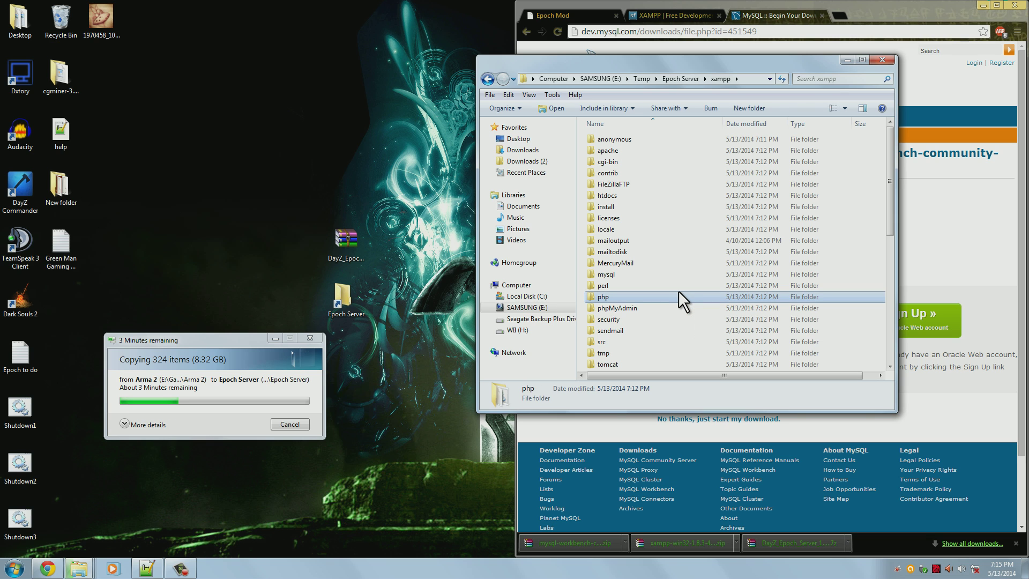
scroll(679, 291, "down", 7)
scroll(678, 291, "down", 1)
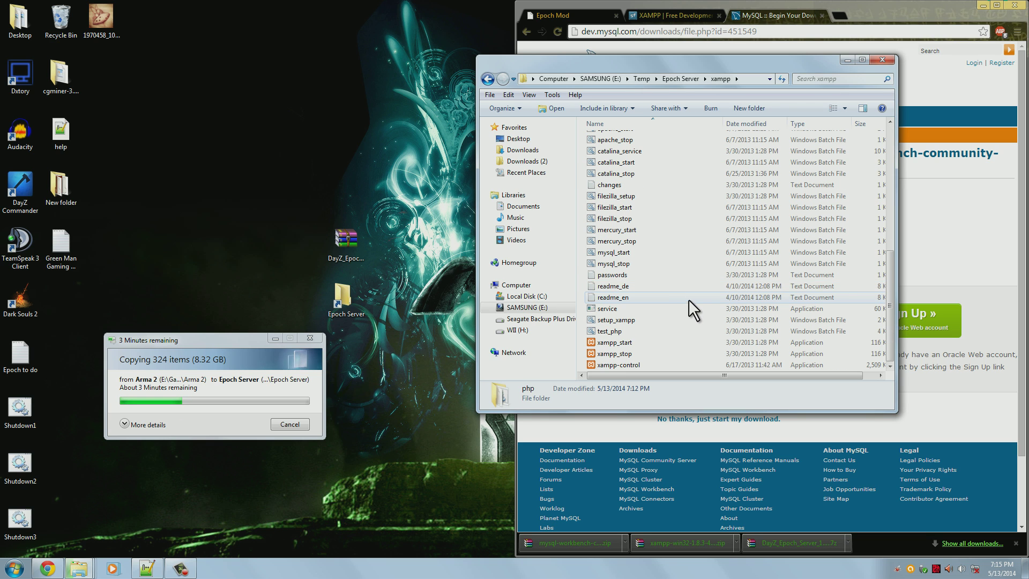
left_click(649, 320)
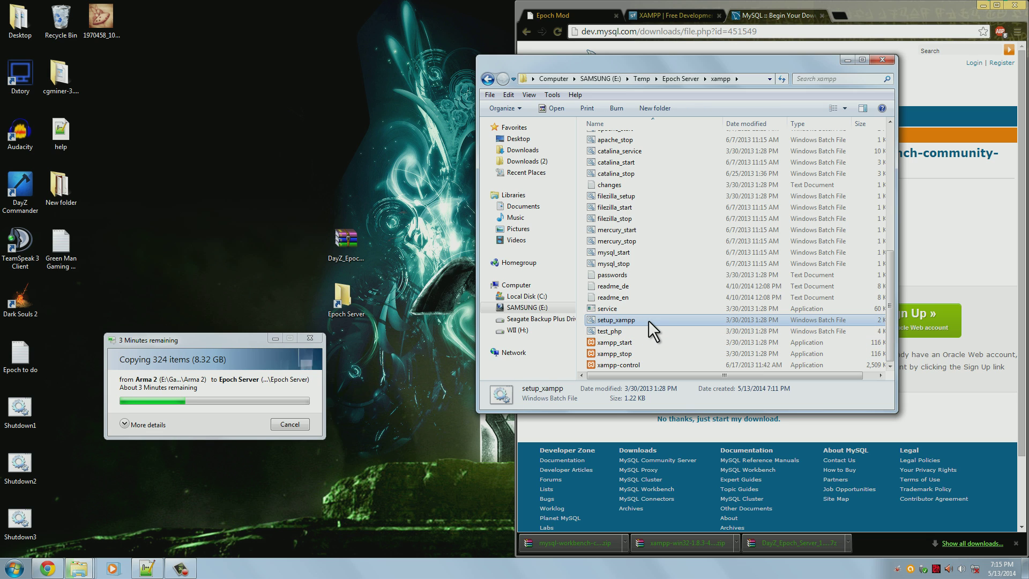
double_click(649, 320)
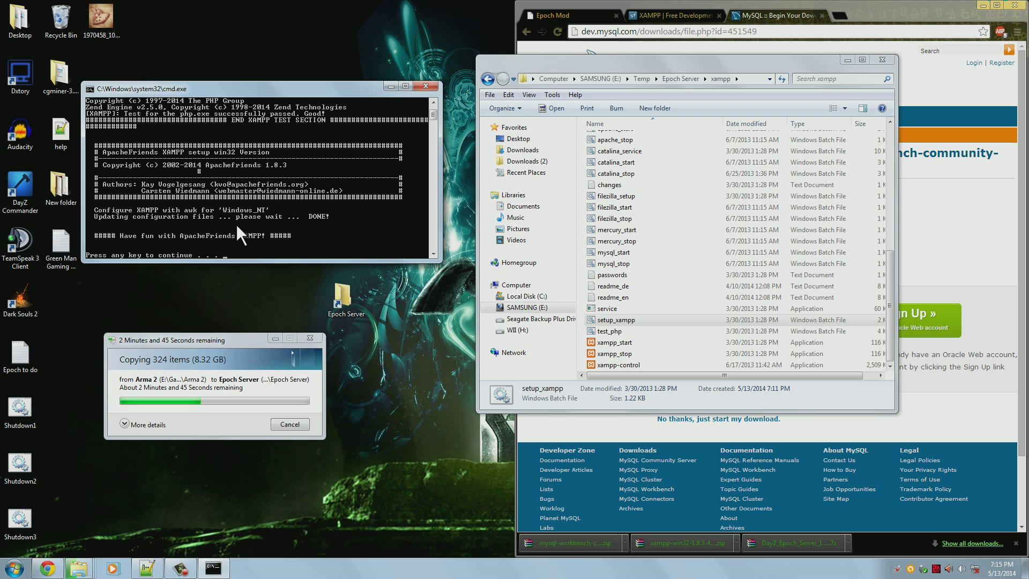
key("Return")
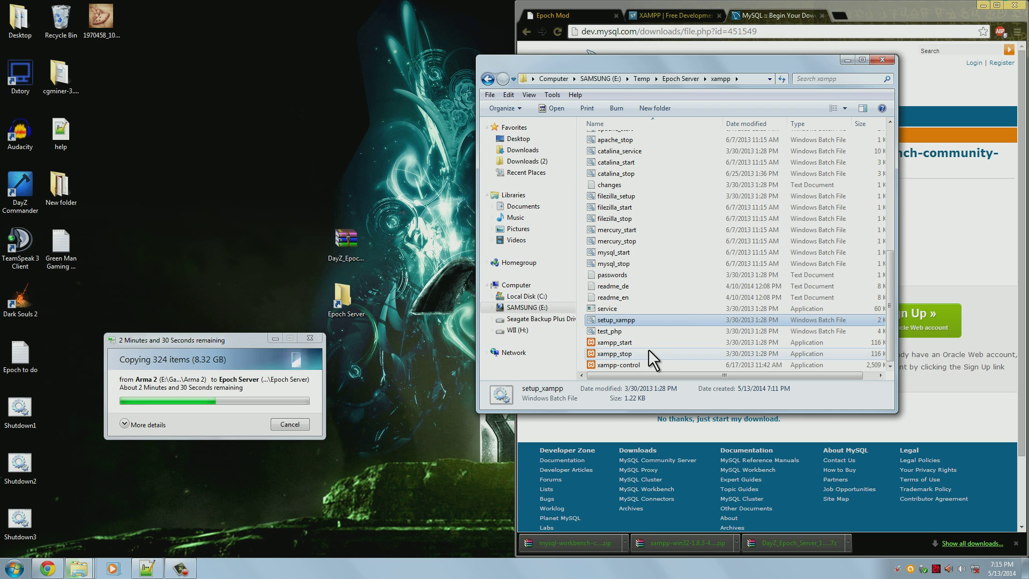
left_click(641, 365)
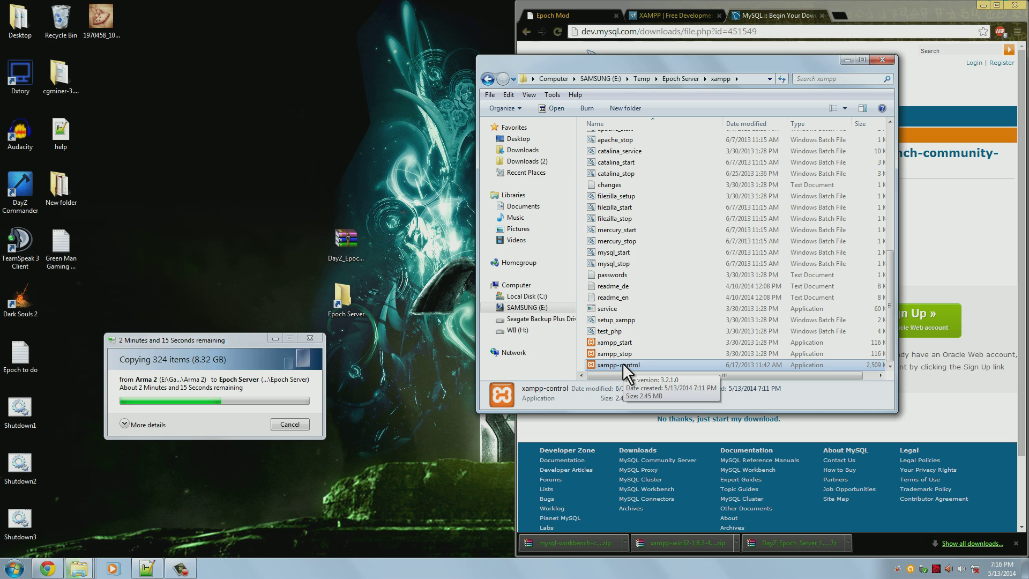
Create a desktop shortcut to xampp-control via Send to > Desktop
right_click(623, 363)
mouse_move(741, 257)
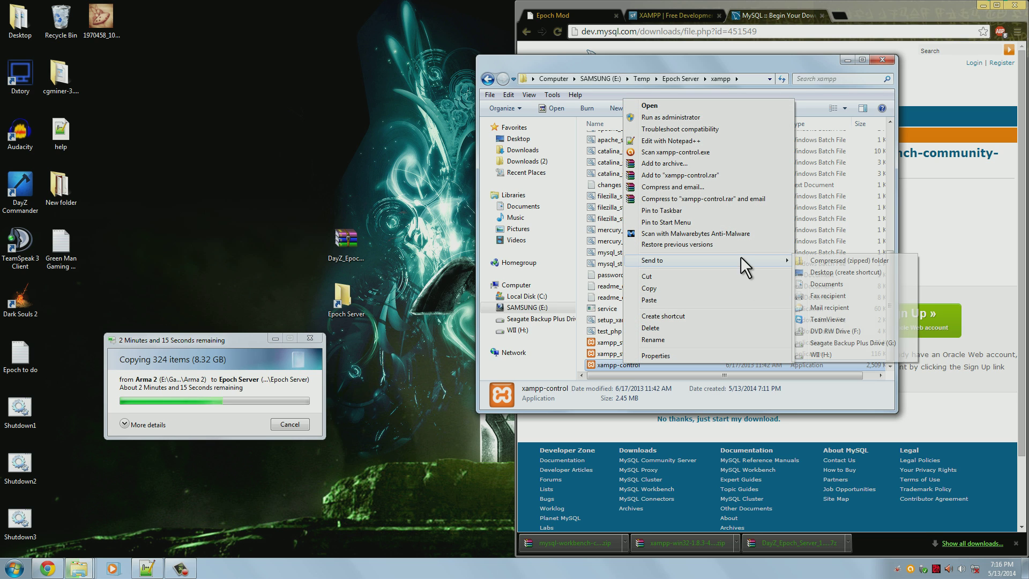
left_click(870, 272)
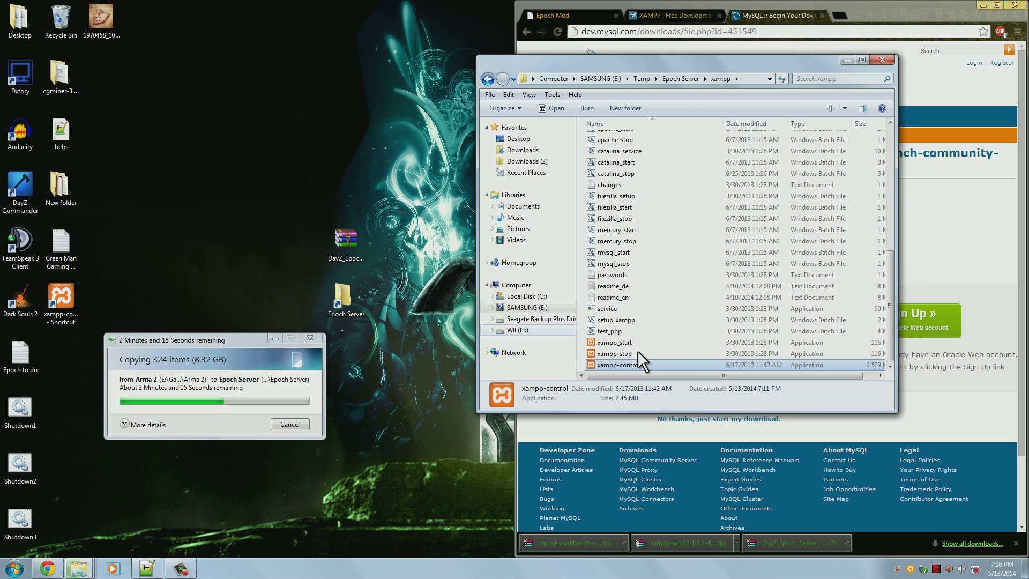
right_click(635, 364)
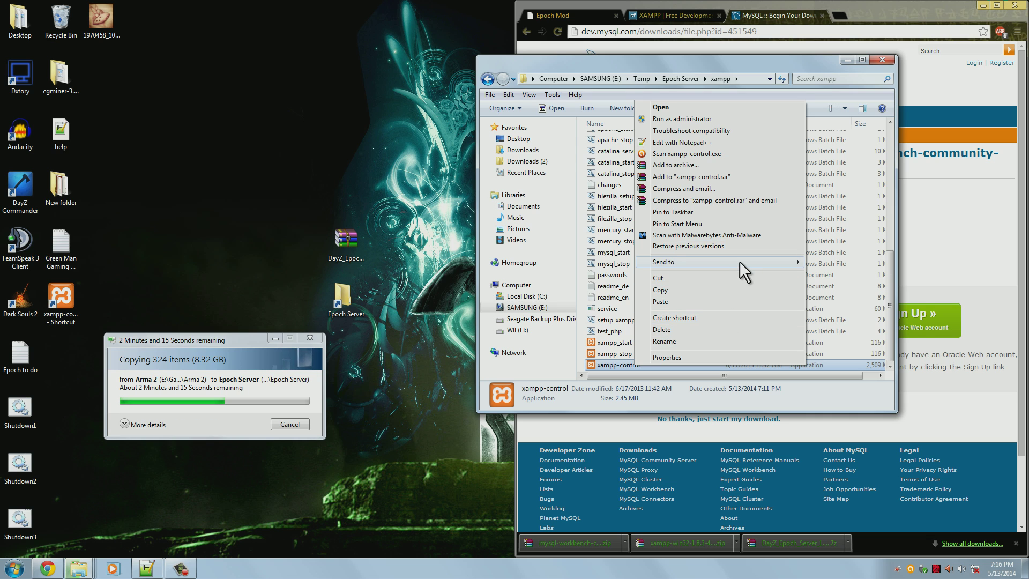
mouse_move(740, 261)
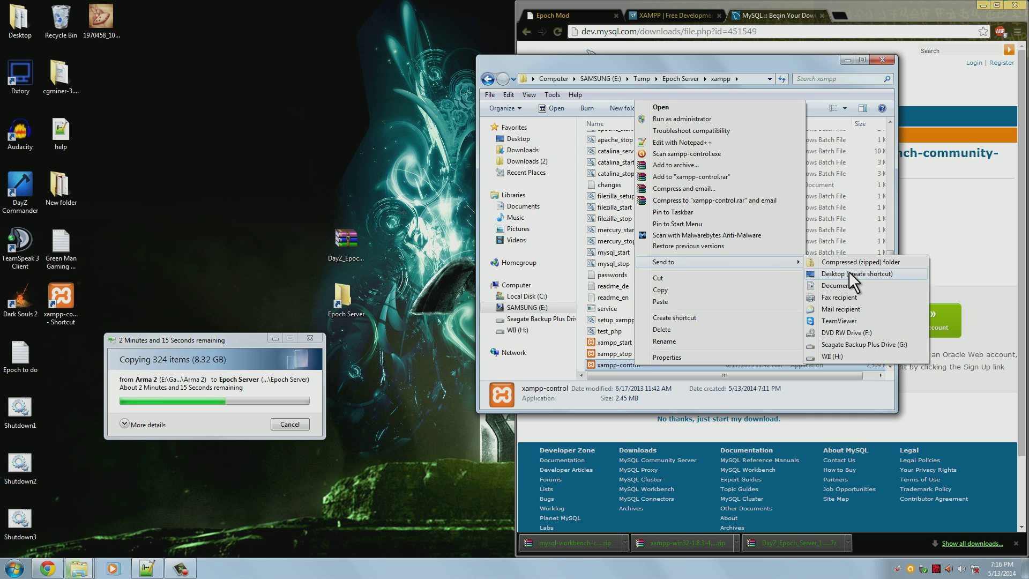
left_click(73, 303)
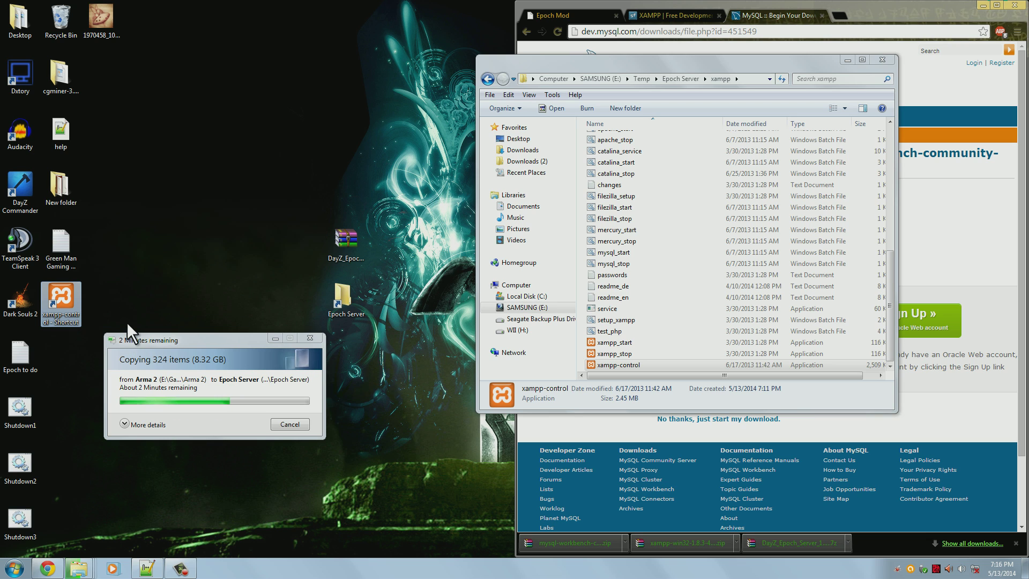
Launch the XAMPP Control Panel from the shortcut in English and centre it
double_click(62, 303)
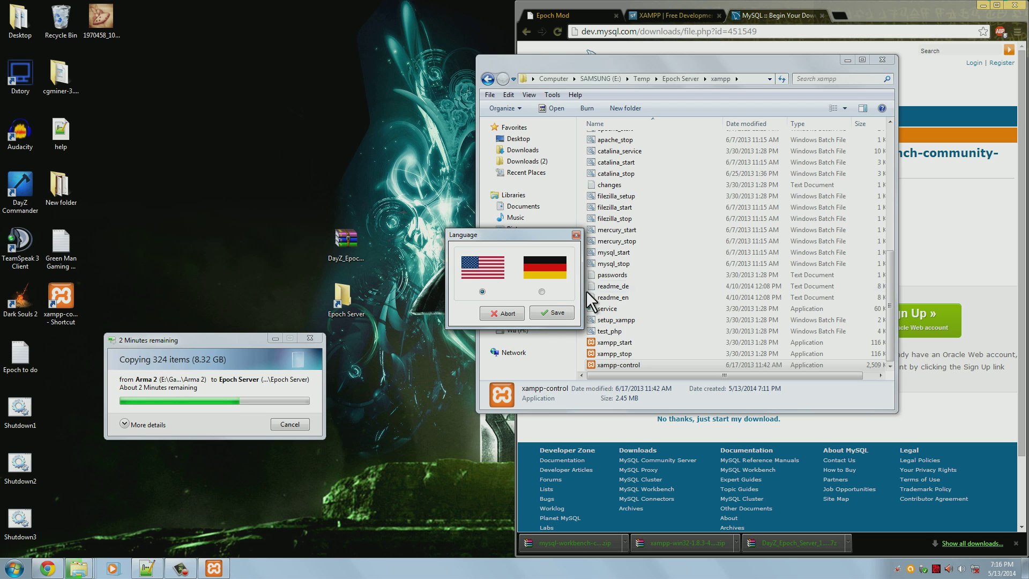
left_click(555, 313)
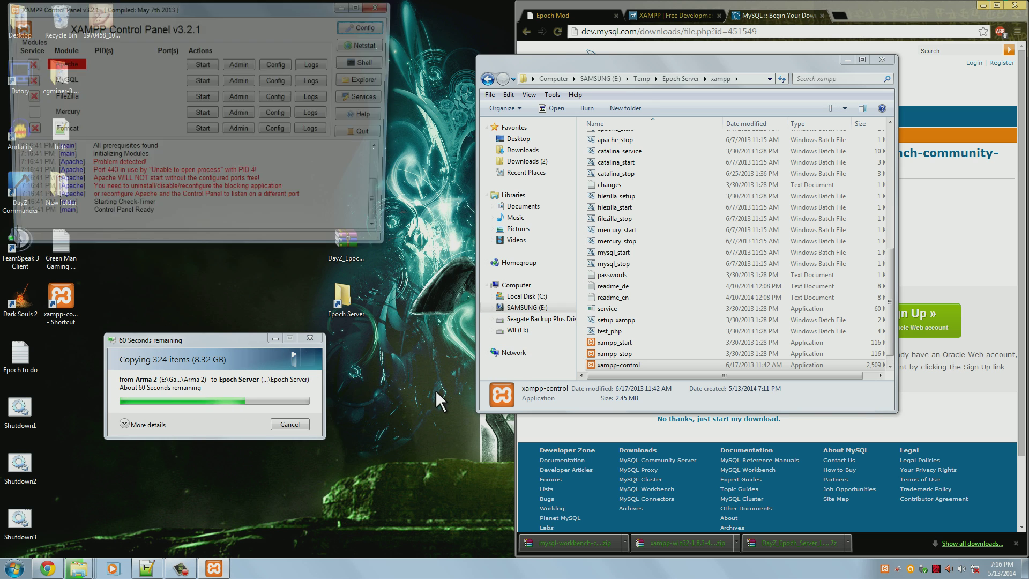
left_click_drag(217, 13, 558, 132)
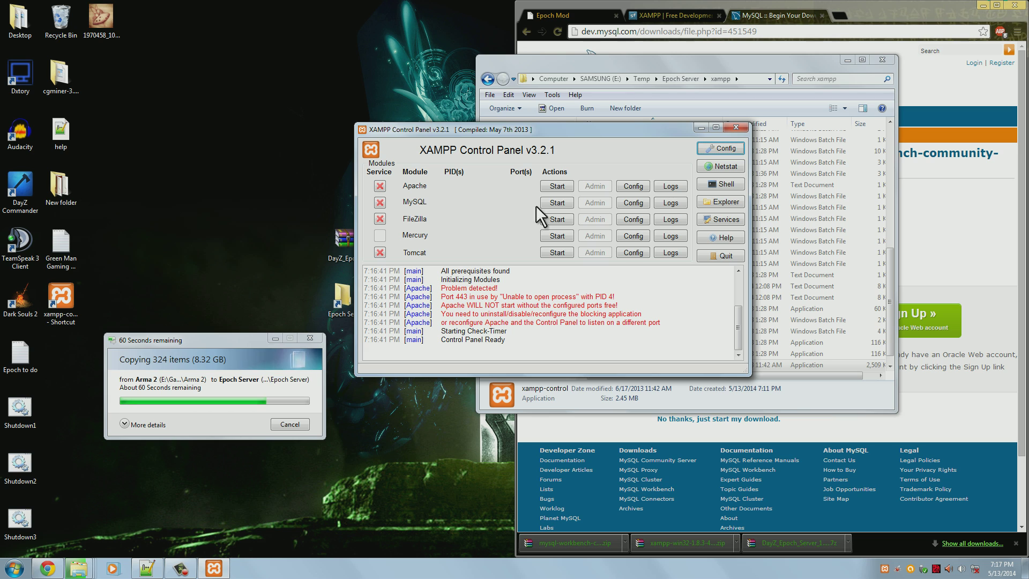
Start MySQL in XAMPP and allow mysqld through the firewall on private networks
left_click(556, 203)
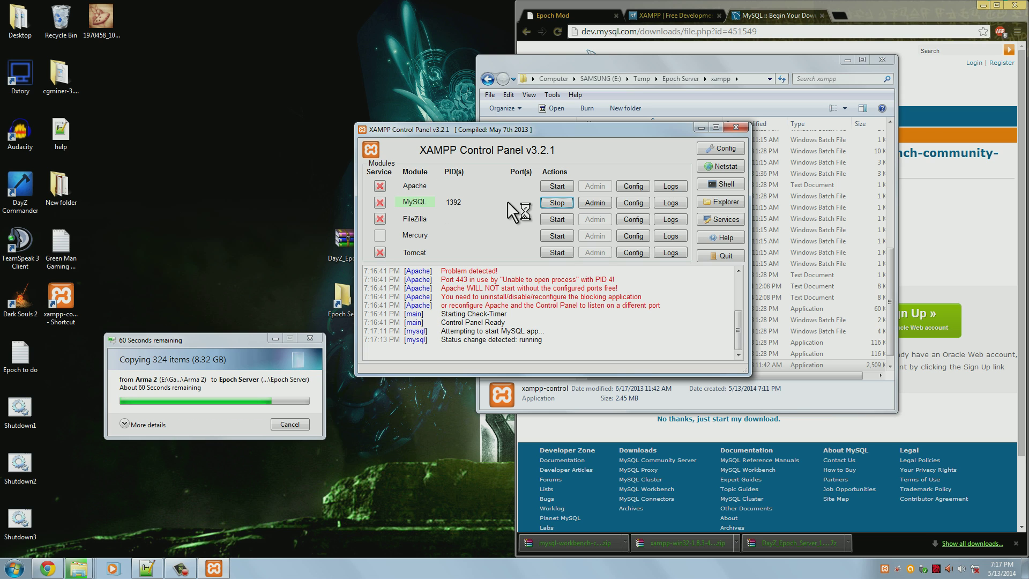
left_click_drag(582, 128, 508, 107)
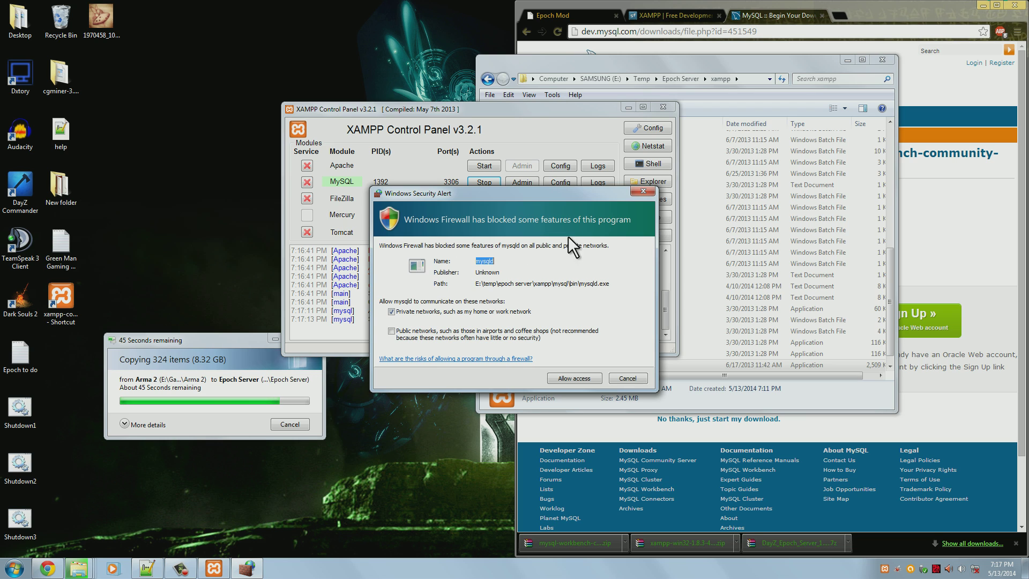
left_click(571, 376)
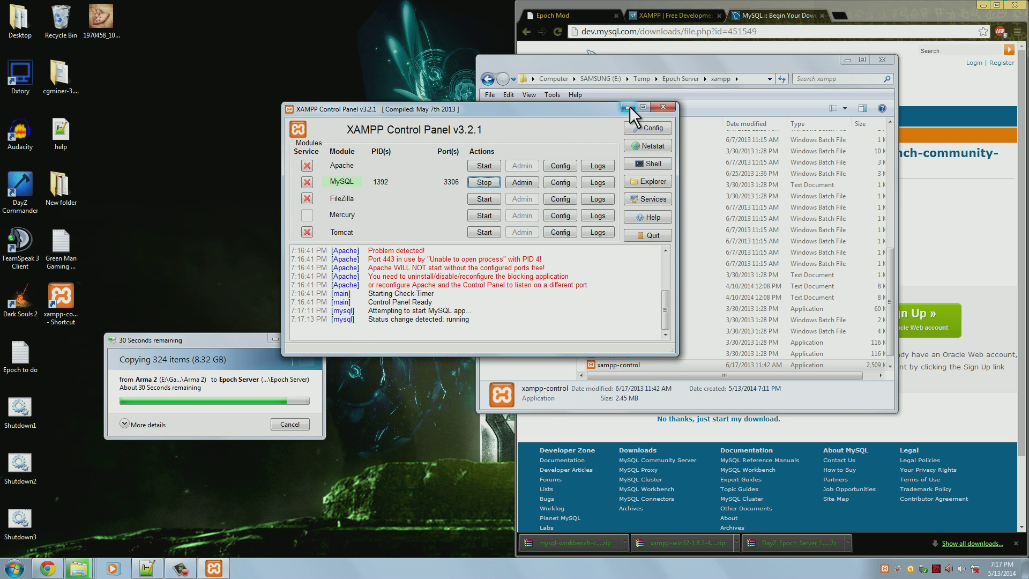
Reopen the control panel, stop and restart MySQL, then minimize the panel
left_click(629, 106)
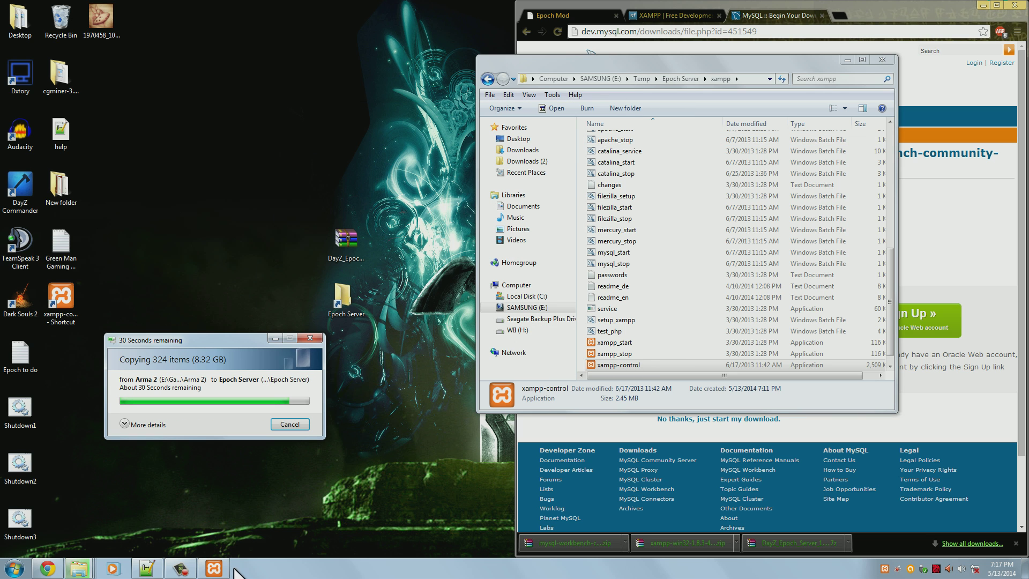
left_click(213, 569)
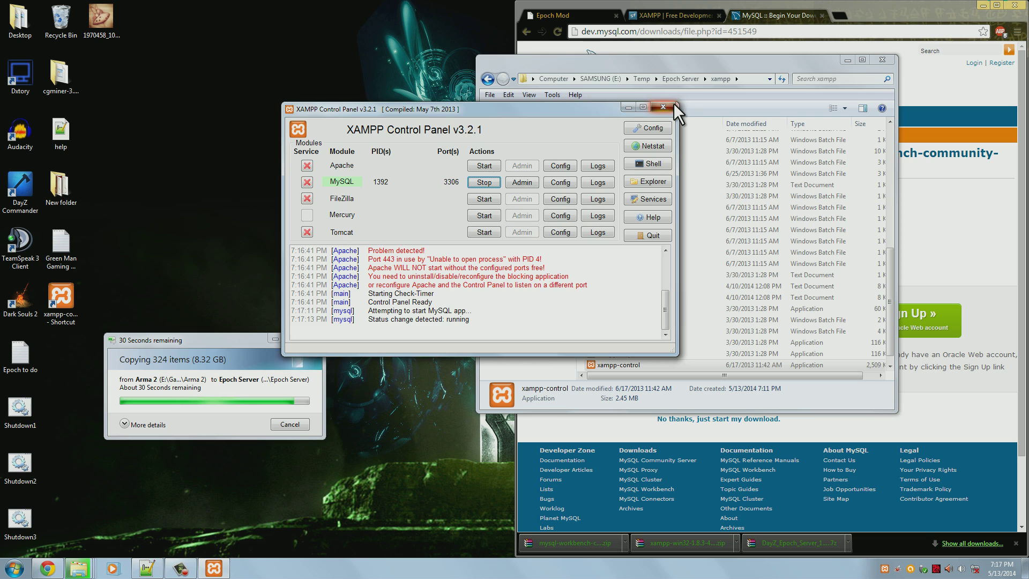
left_click(674, 104)
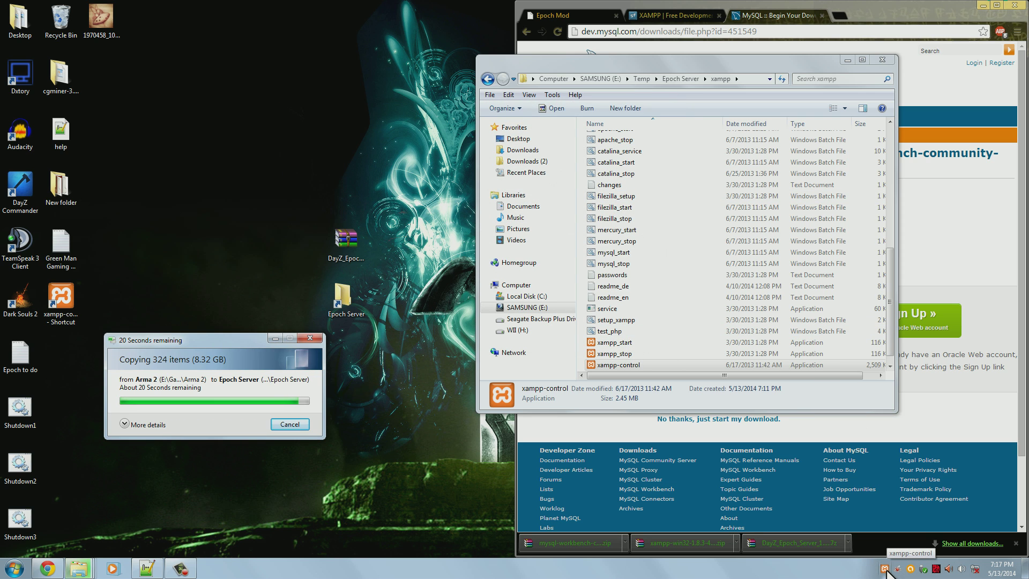
left_click(885, 572)
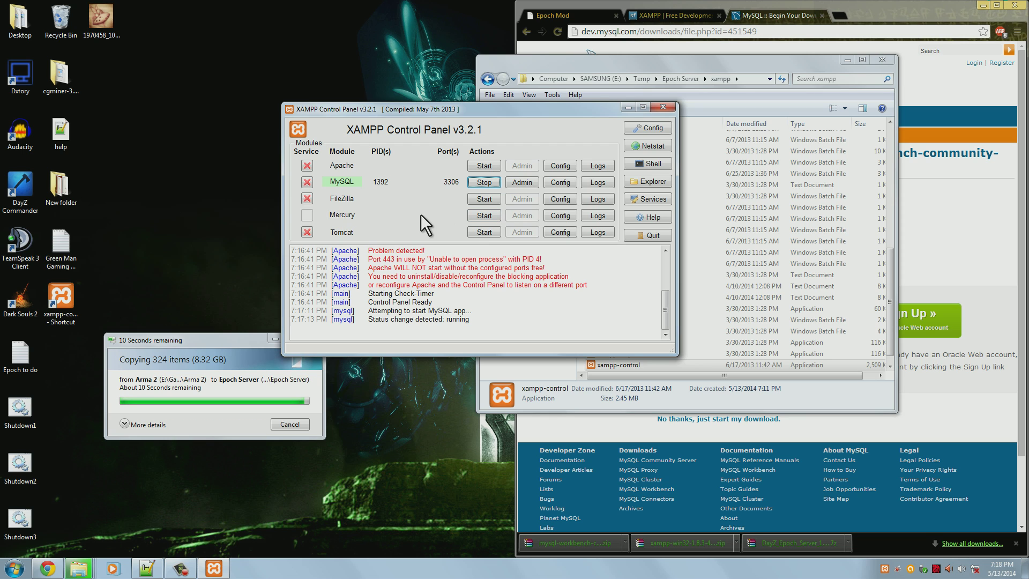
left_click(481, 183)
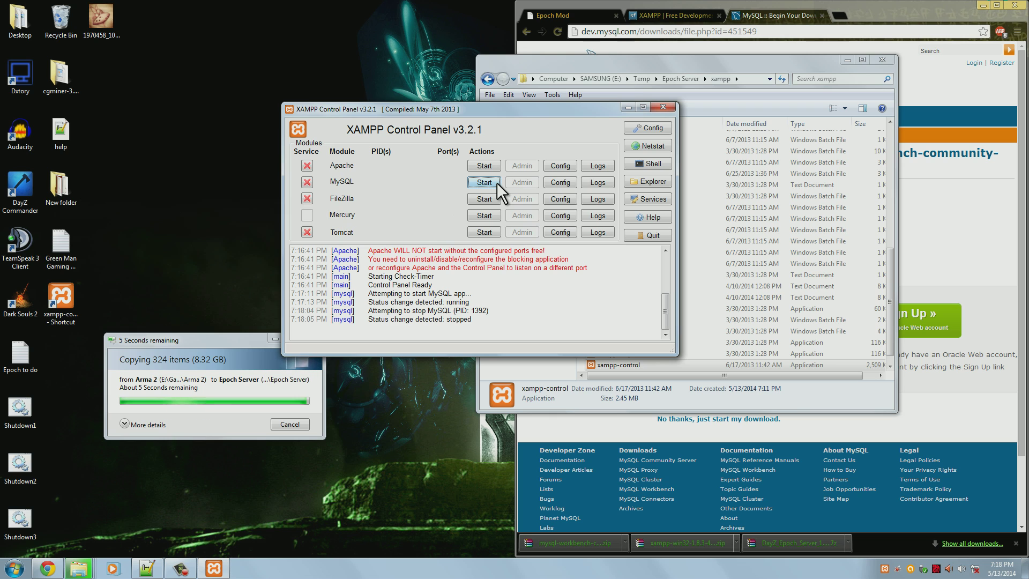
left_click(497, 182)
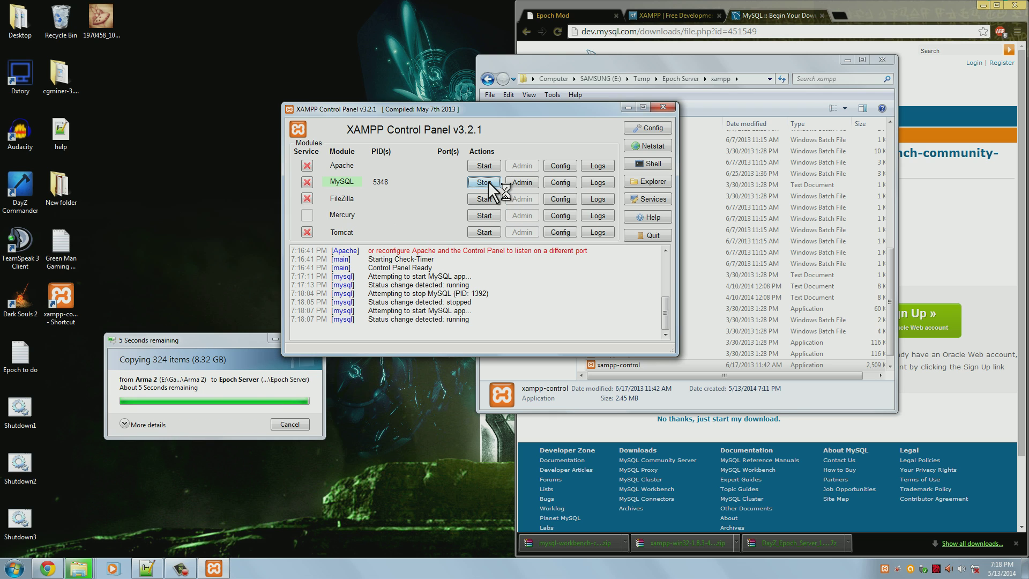
left_click(627, 107)
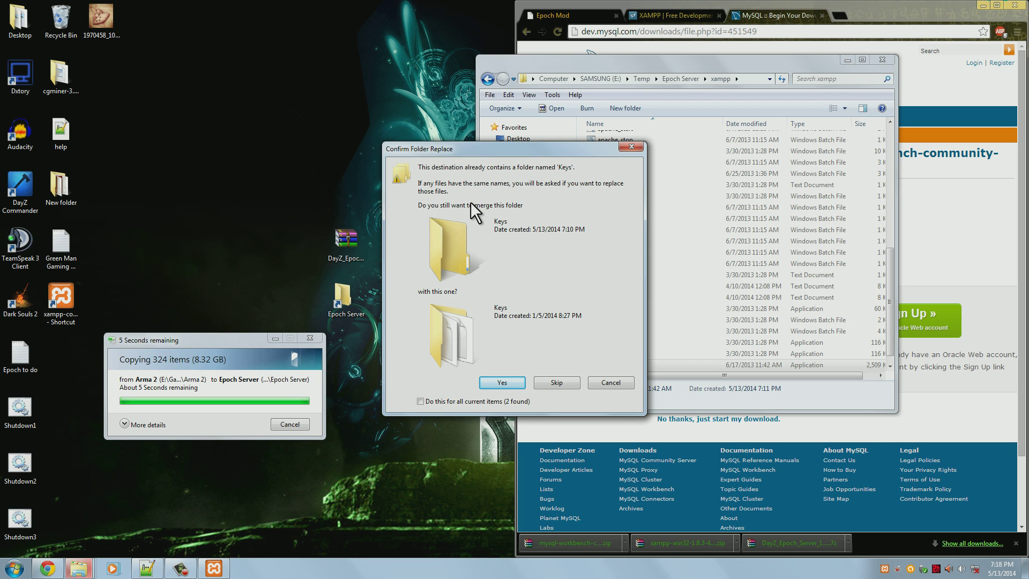
Merge the Keys folder and replace readme.txt to finish the Arma 2 copy
left_click(503, 383)
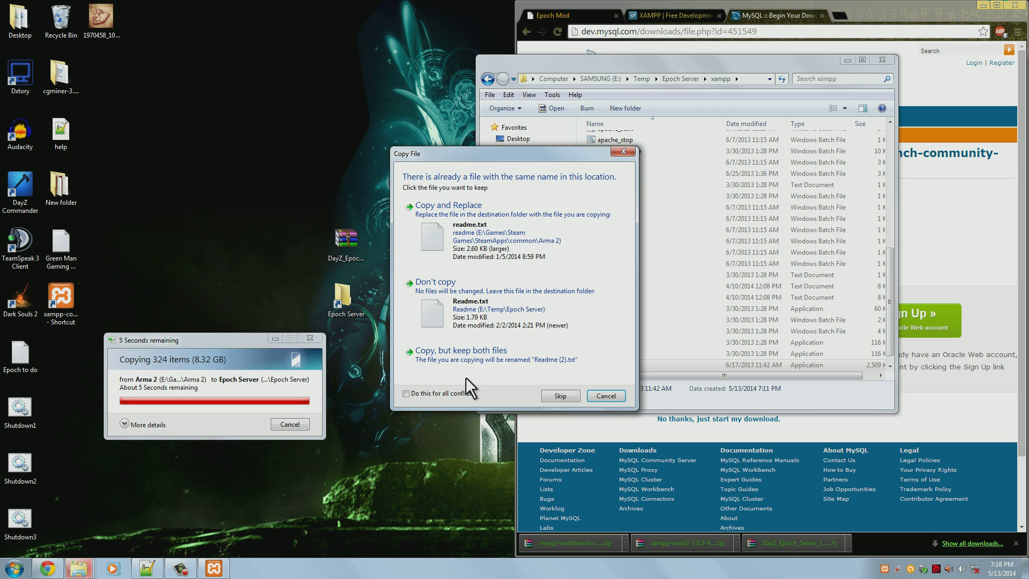
left_click(536, 241)
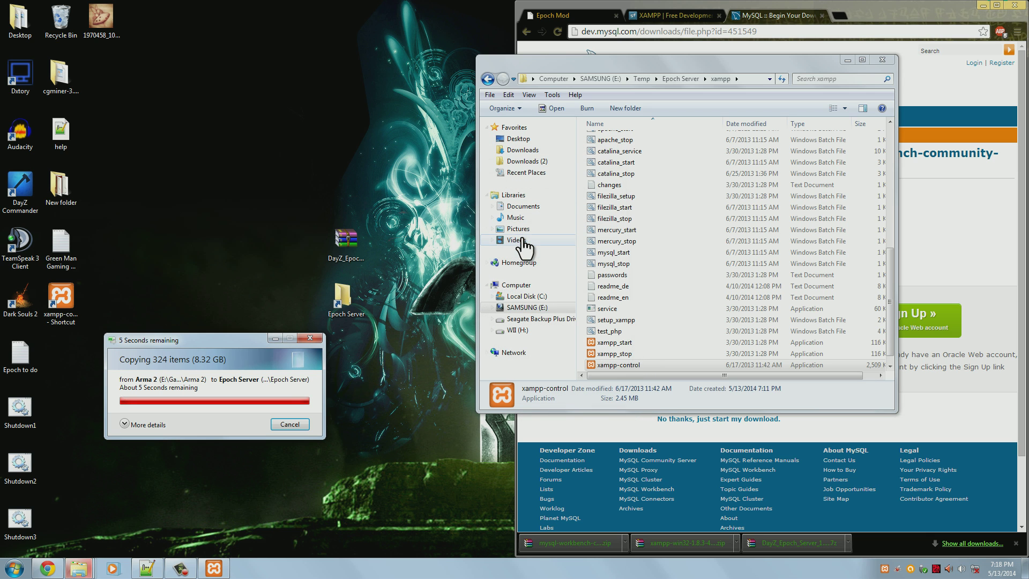
left_click_drag(643, 63, 487, 56)
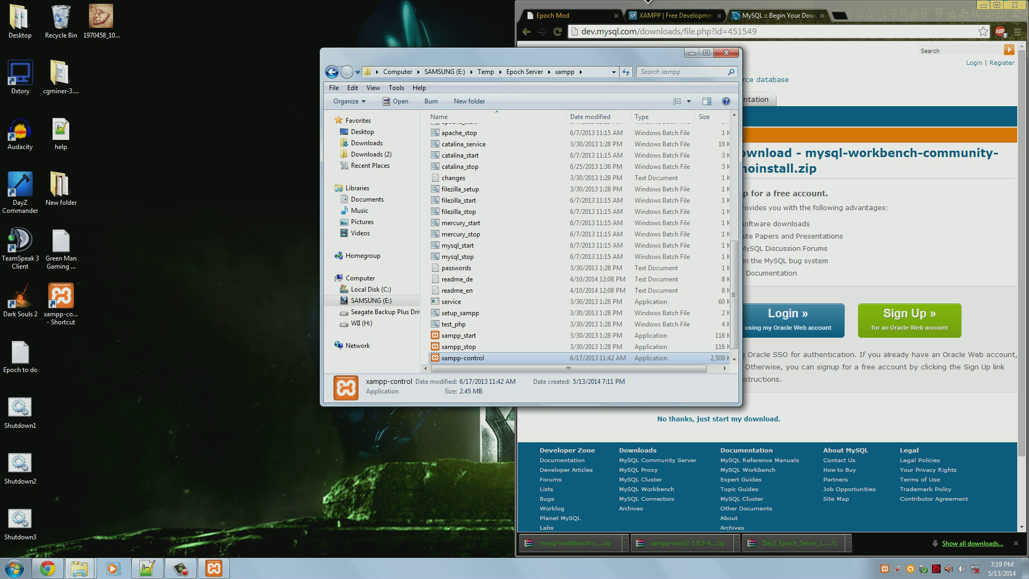
Launch MySQLWorkbench.exe from Epoch Server's MySQL Workbench 6.1.4 CE folder
left_click(531, 71)
left_click(518, 255)
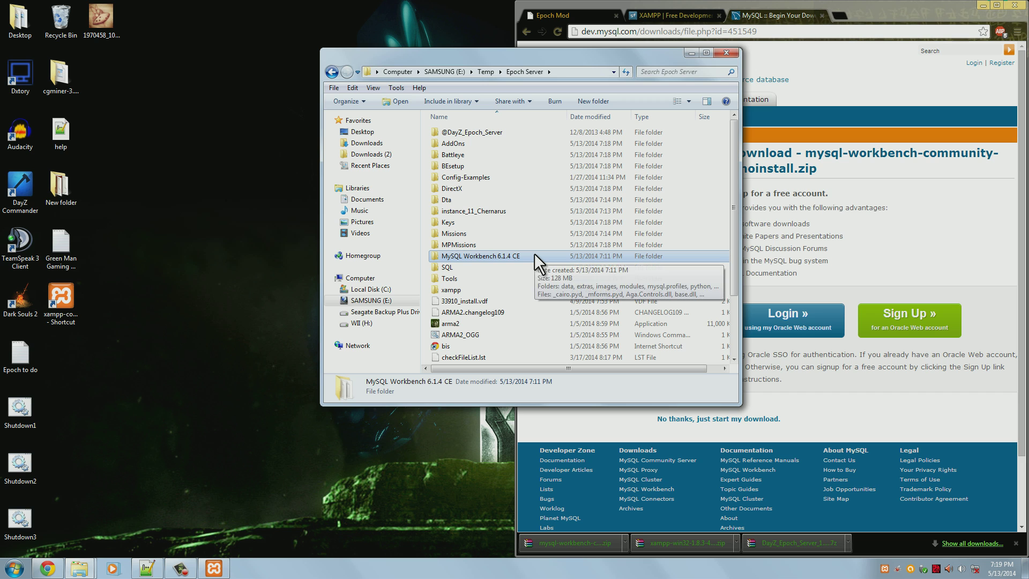
double_click(525, 257)
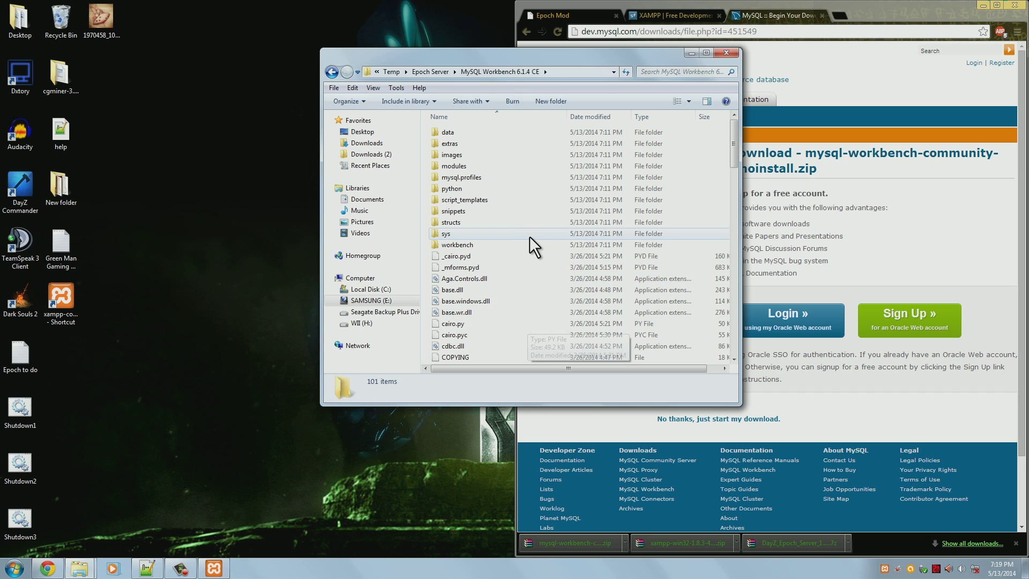
left_click(525, 256)
scroll(526, 256, "down", 6)
scroll(525, 256, "down", 11)
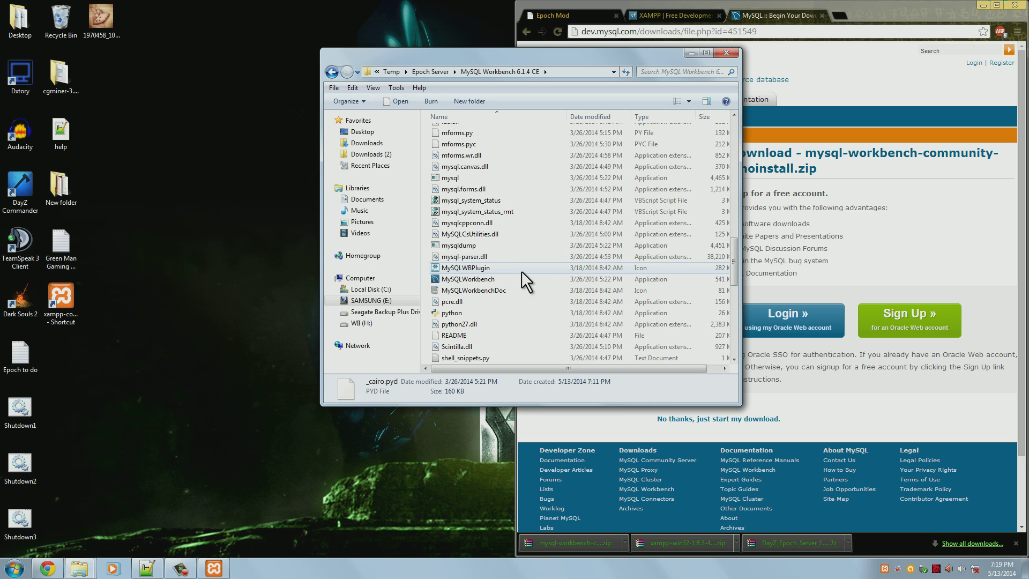
left_click(528, 278)
scroll(530, 278, "down", 2)
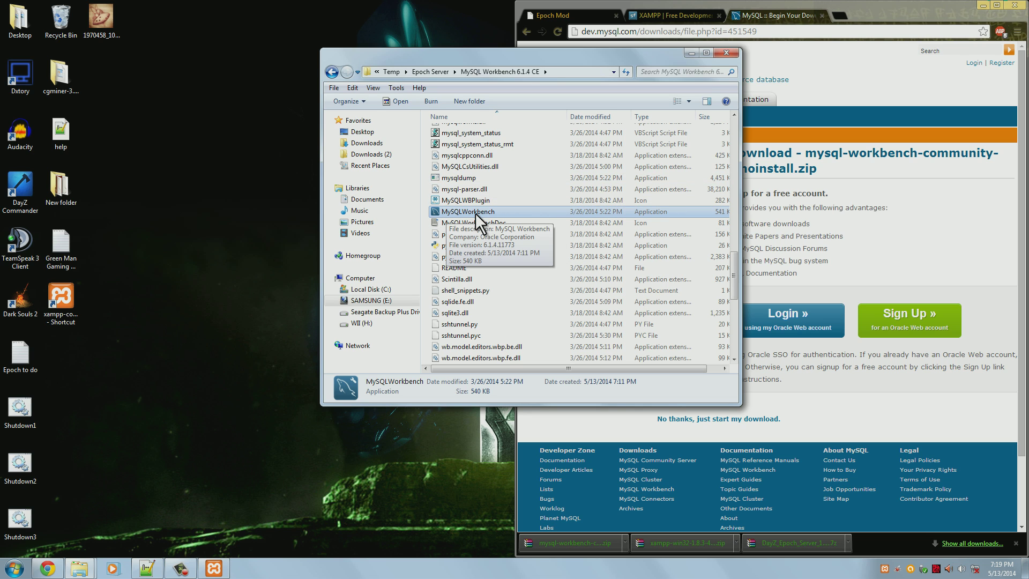
double_click(530, 213)
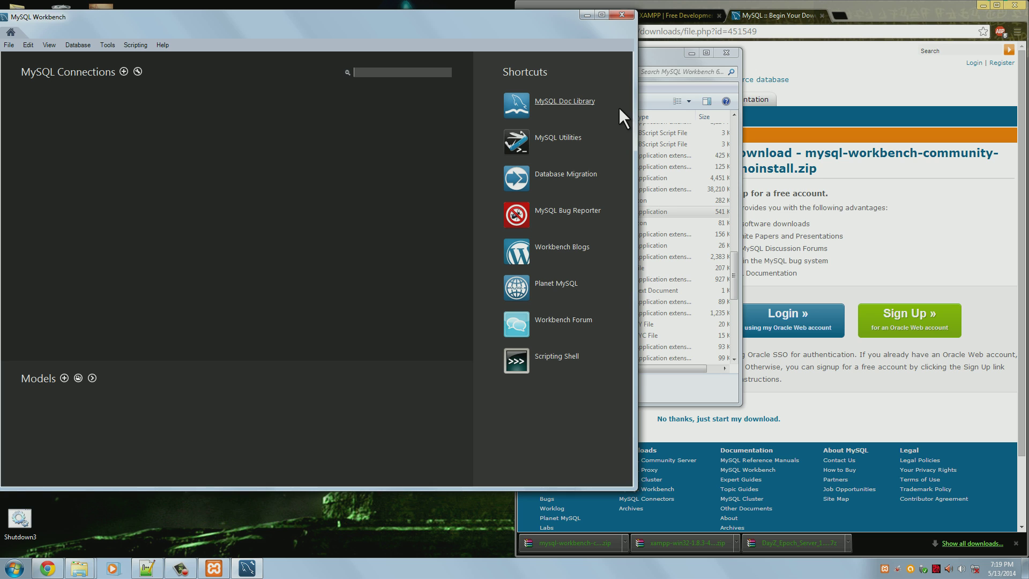
Set up a new connection 'DayZ Epoch Server' to 127.0.0.1:3306 and test it successfully
left_click_drag(417, 17, 500, 40)
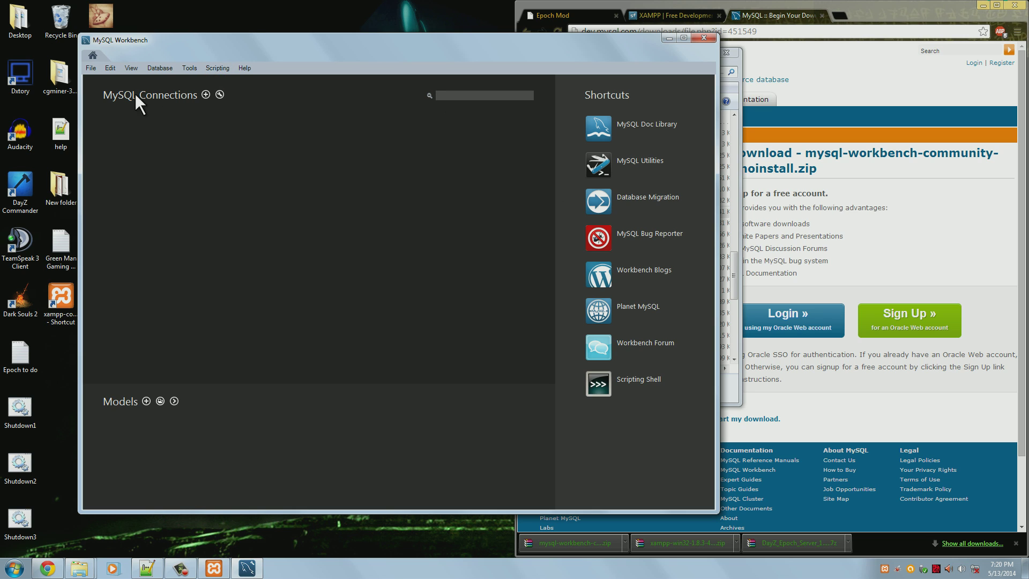
left_click(205, 94)
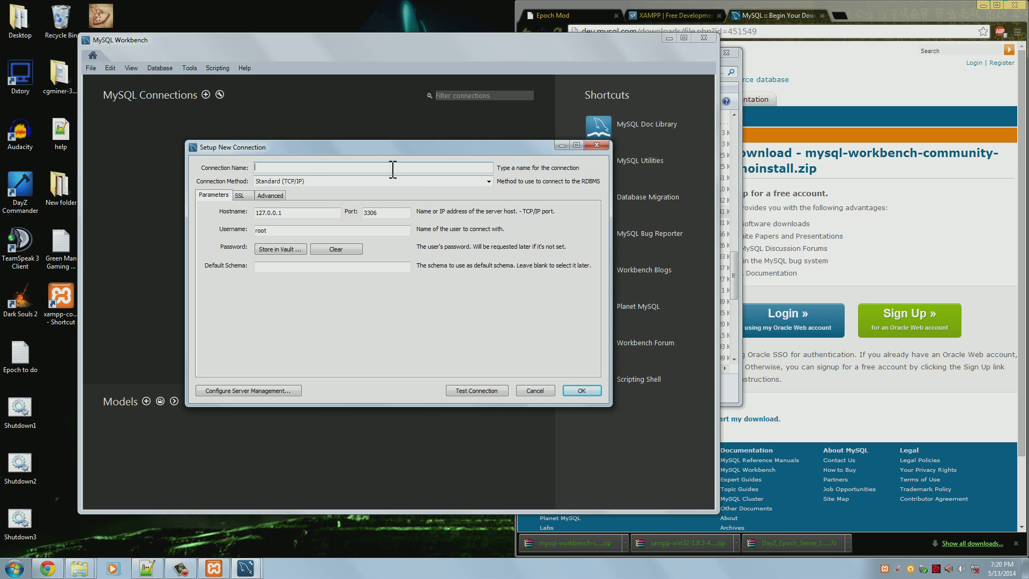
type("DayZ Epoch Server")
left_click_drag(321, 216, 208, 212)
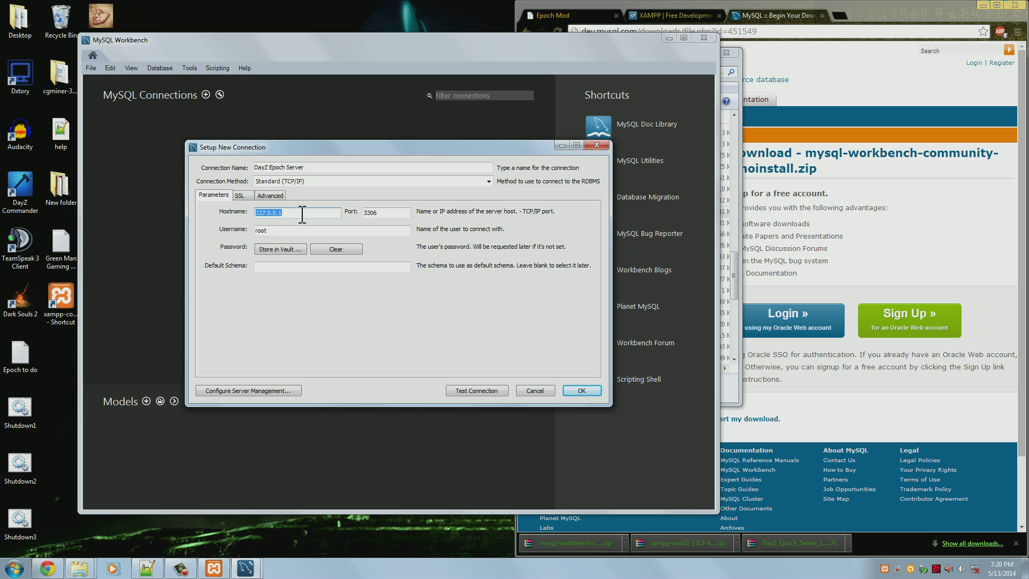
key("Tab")
left_click(299, 230)
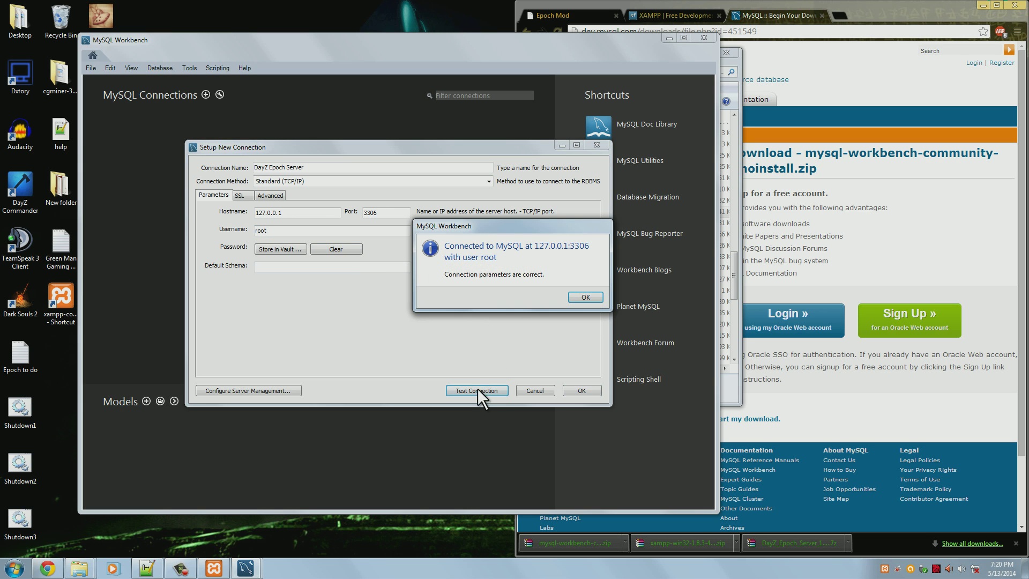
left_click_drag(534, 226, 435, 261)
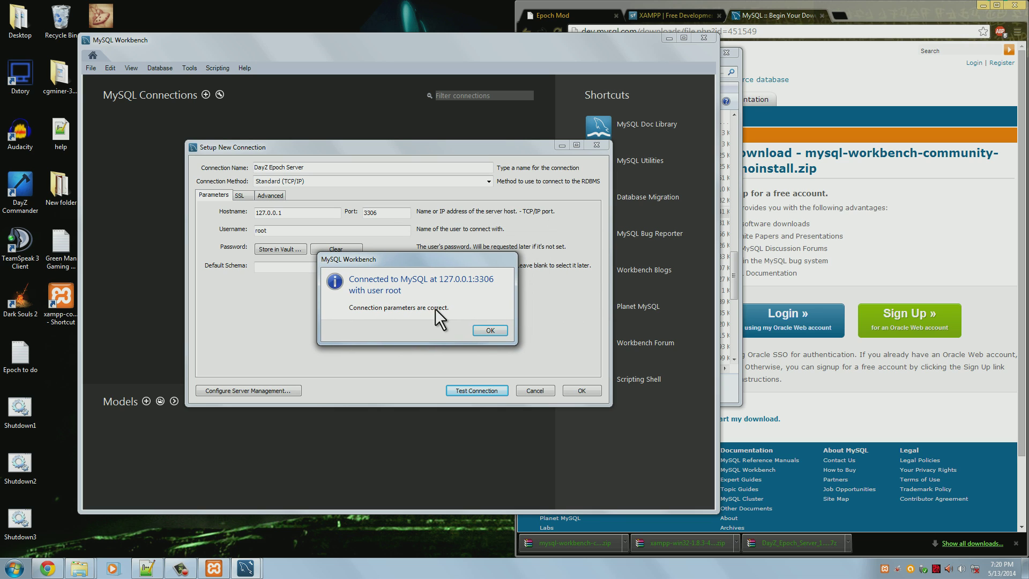
left_click(489, 330)
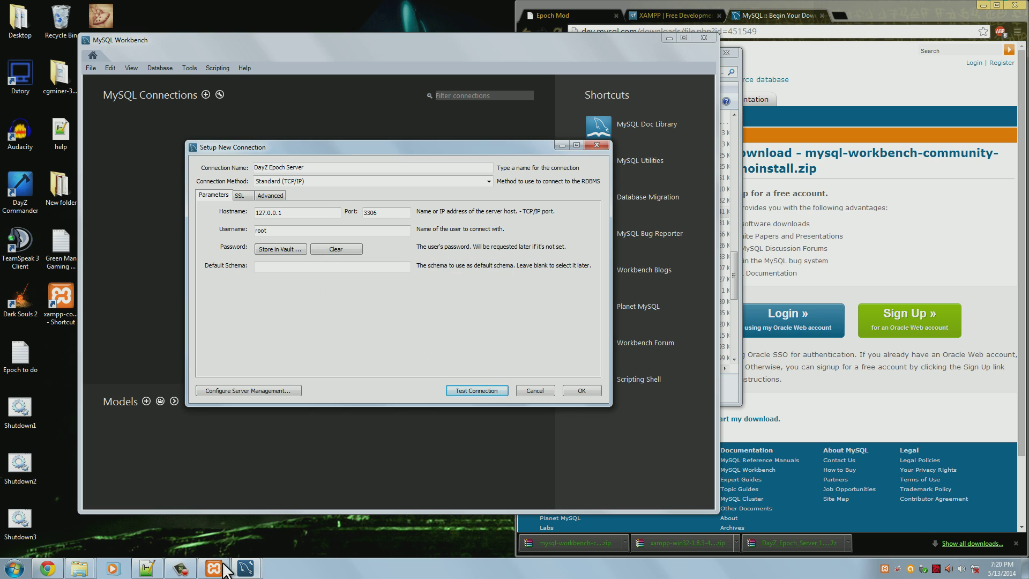
Stop MySQL in XAMPP and confirm the connection test now fails
left_click_drag(532, 105, 795, 54)
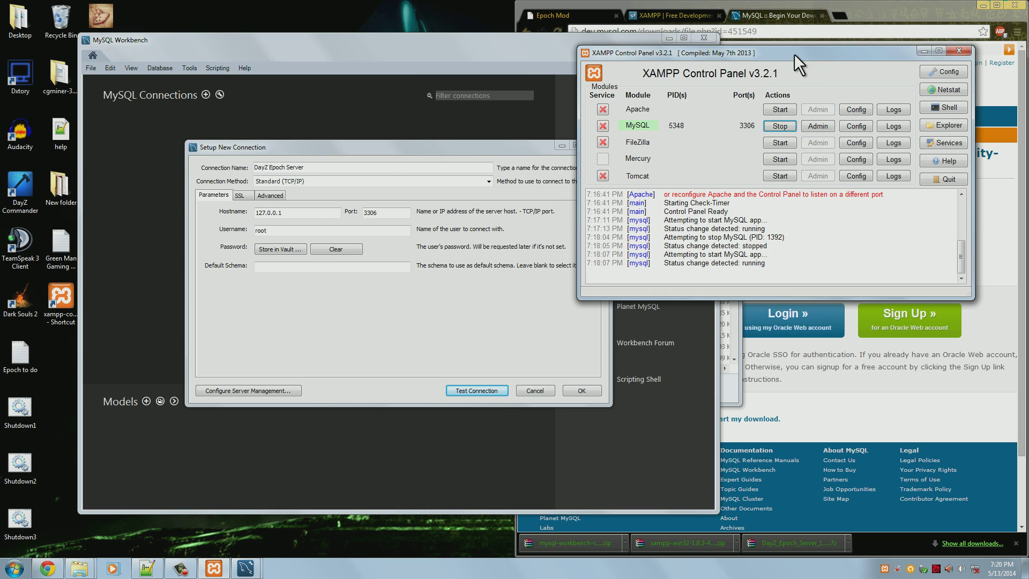
left_click(786, 131)
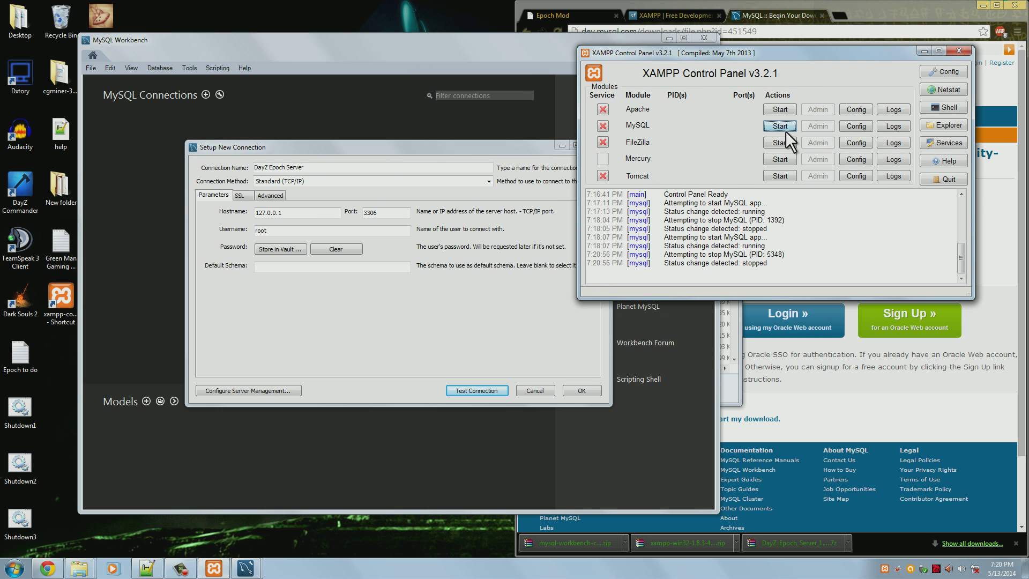
left_click(485, 388)
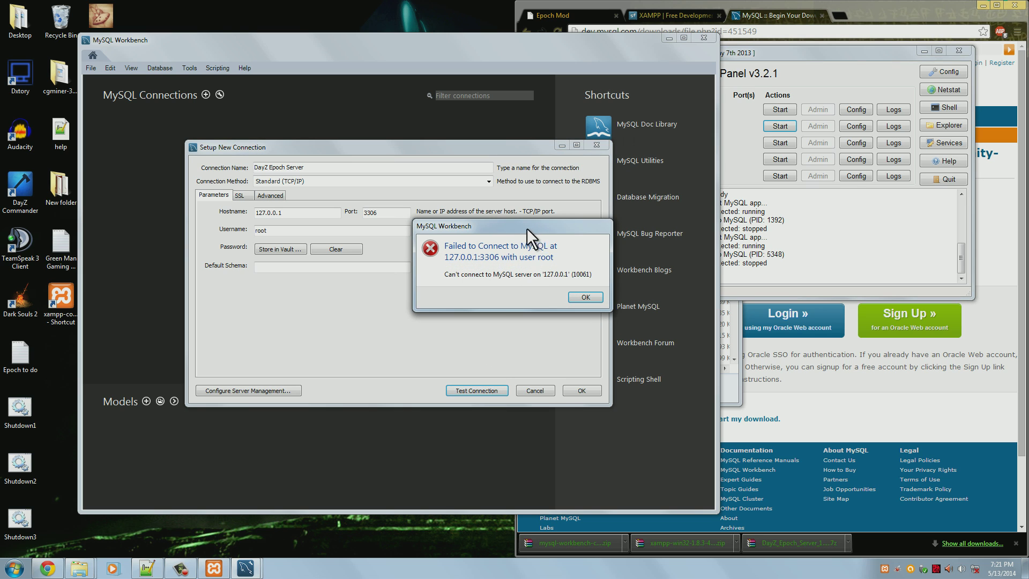
left_click_drag(527, 228, 468, 199)
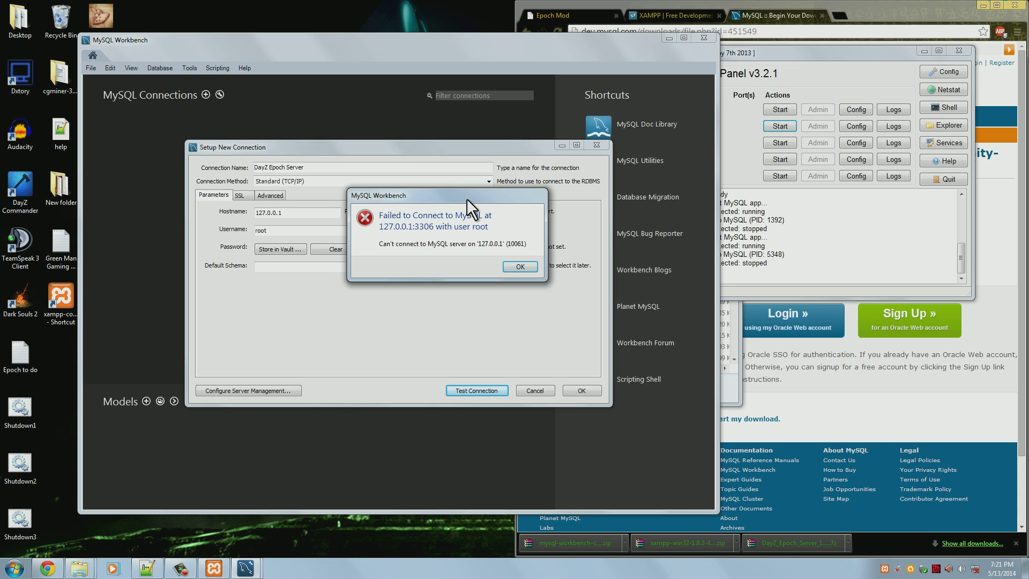
left_click(519, 267)
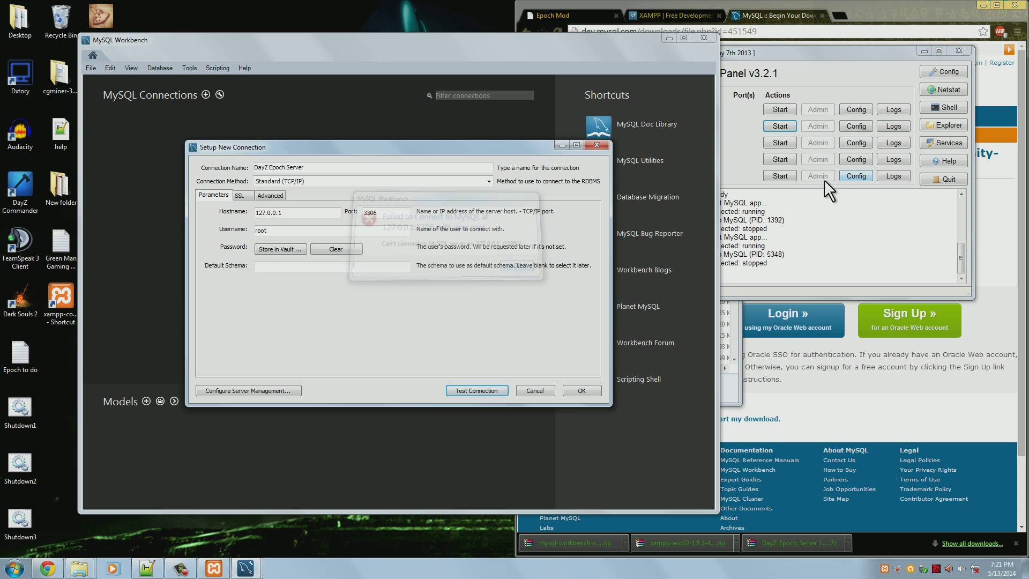
Restart MySQL, retest the connection successfully, and save the DayZ Epoch Server connection
left_click(751, 161)
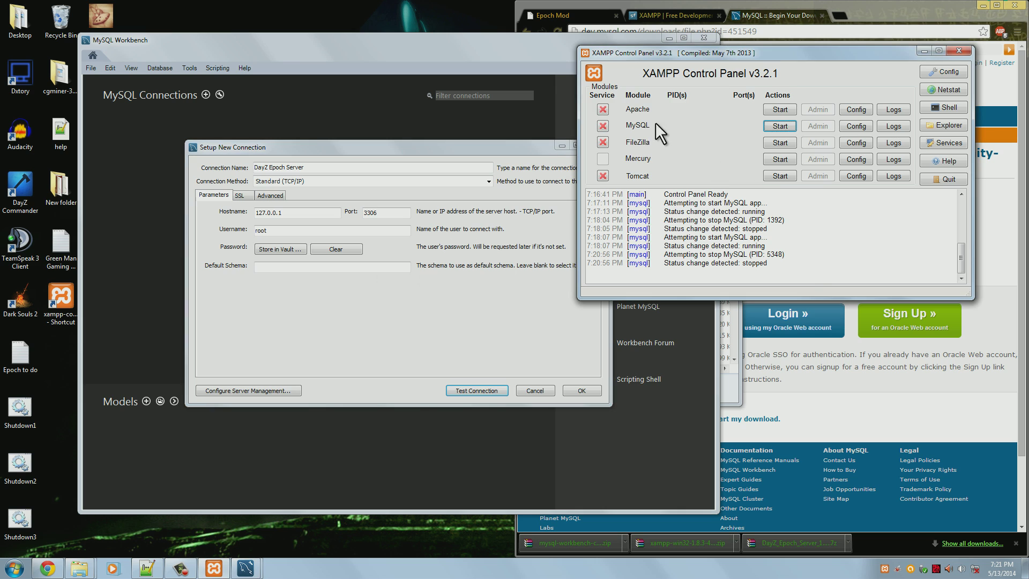
left_click(782, 129)
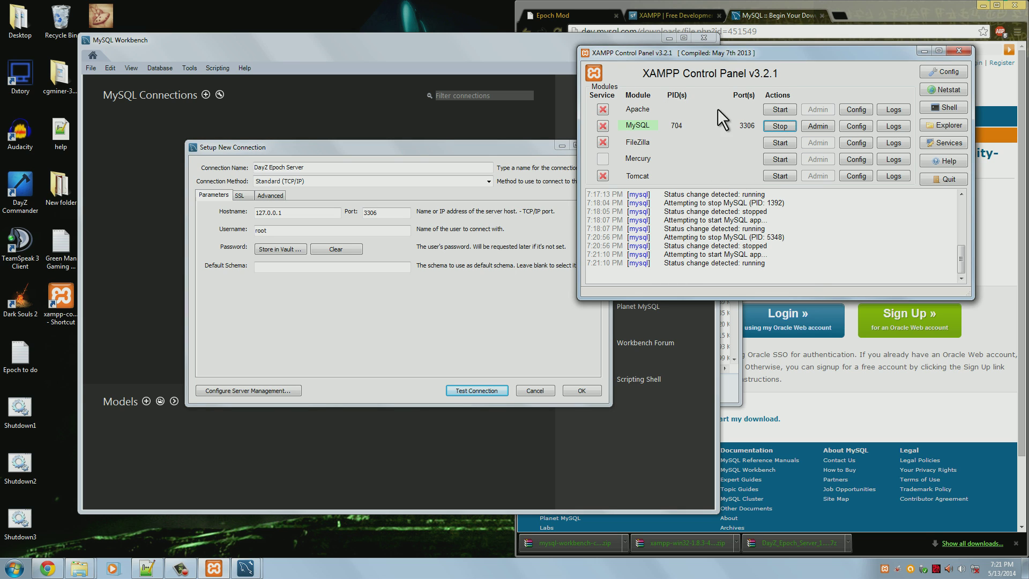
left_click(477, 391)
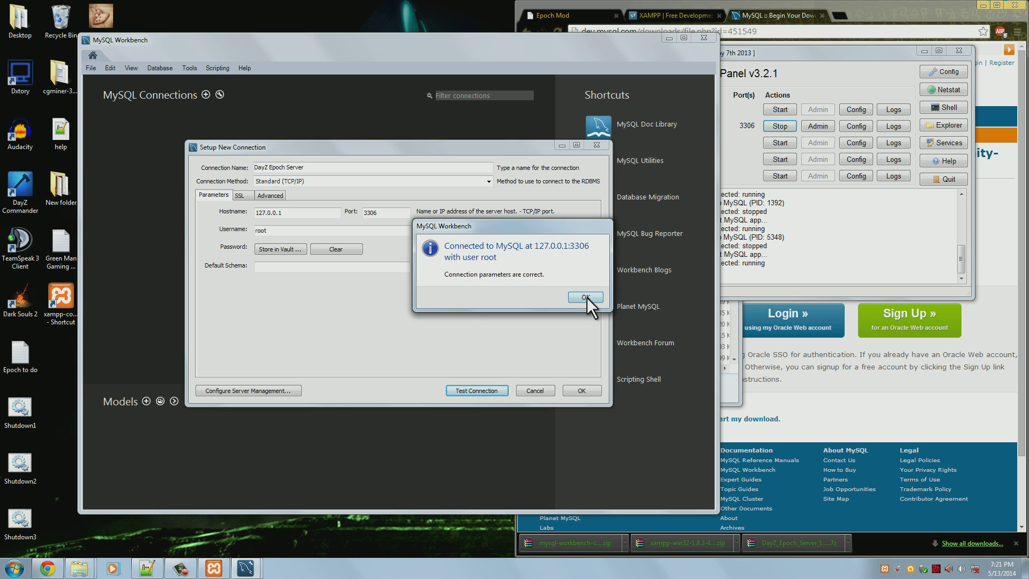
left_click(586, 297)
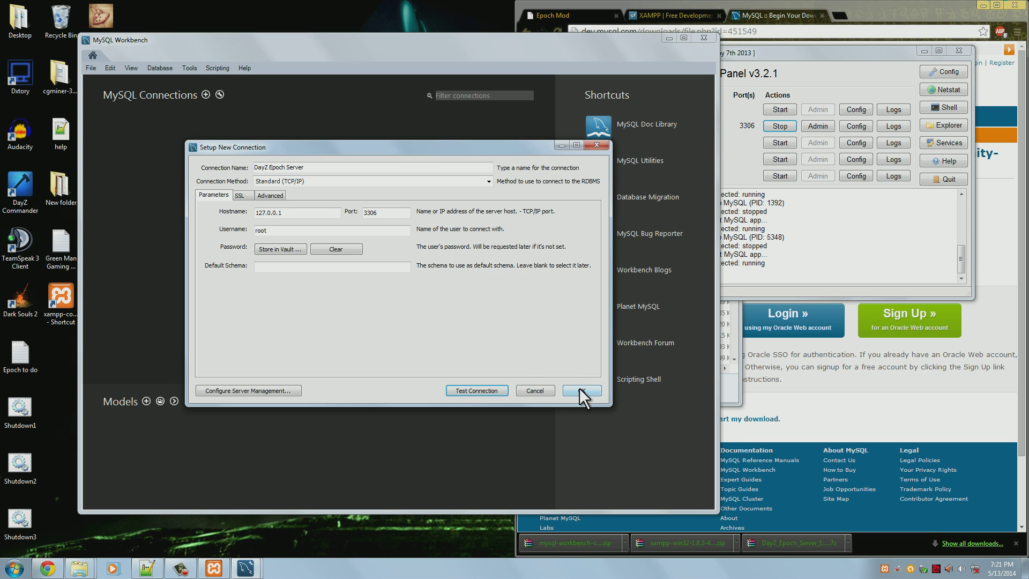
left_click(580, 390)
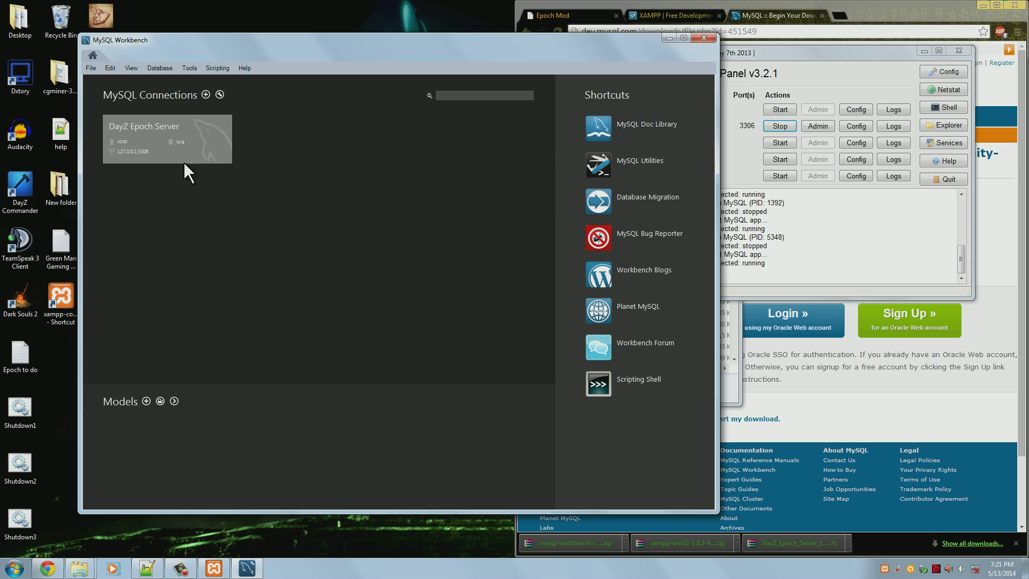
Open the DayZ Epoch Server session, close the extra query tabs, and empty SQL File 1
left_click(198, 138)
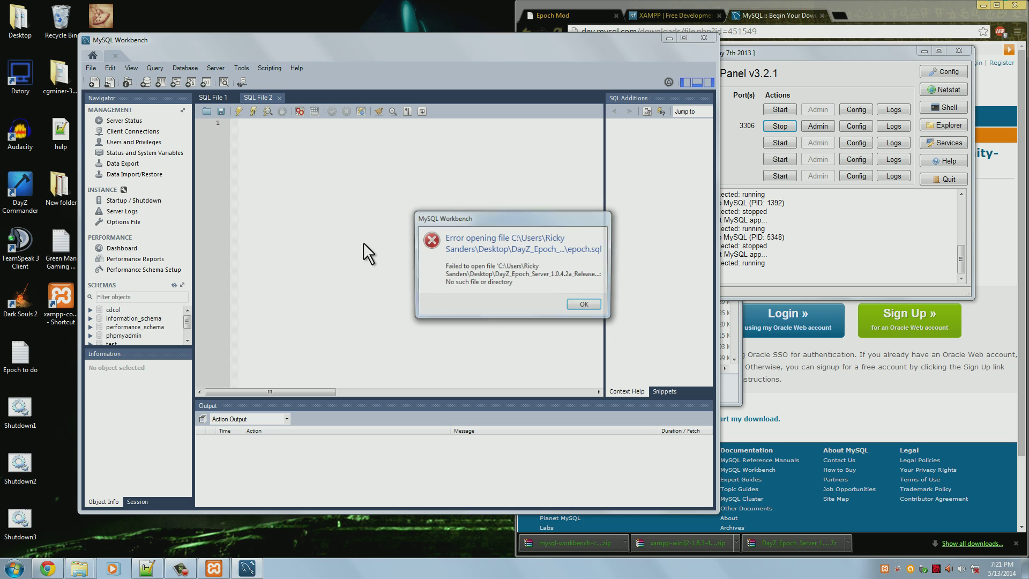
left_click(578, 304)
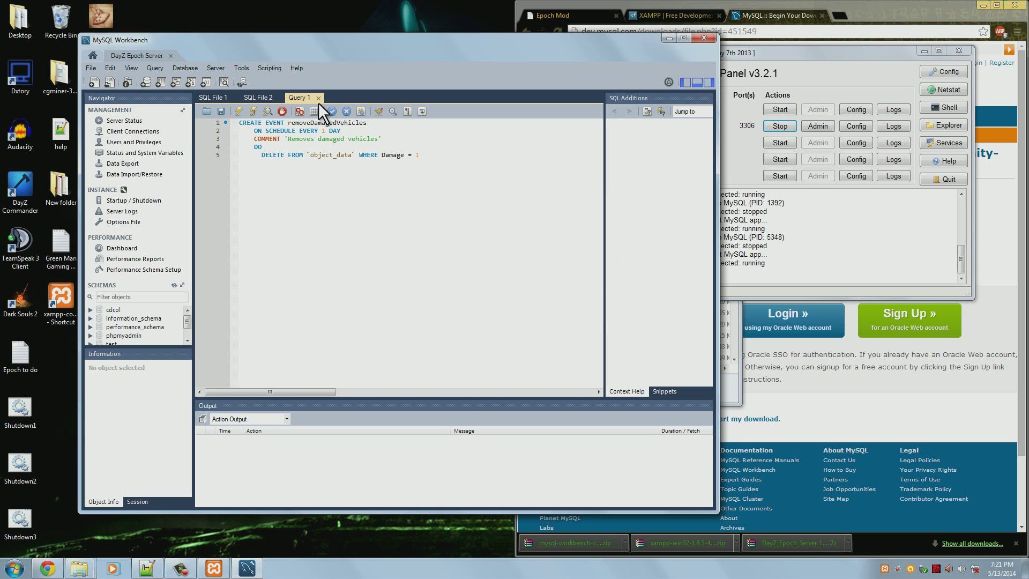
left_click(319, 99)
left_click(280, 98)
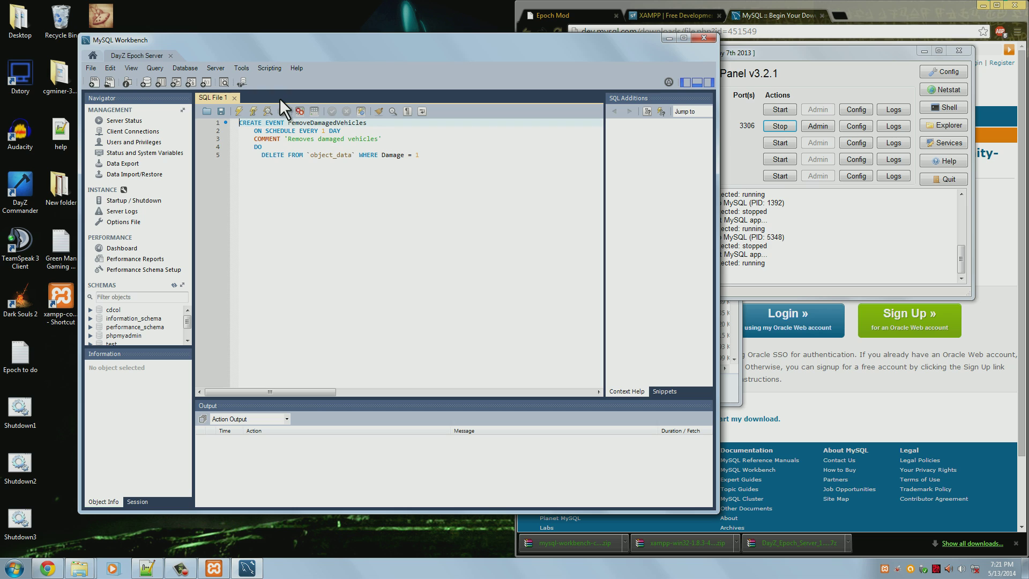
key("ctrl+a")
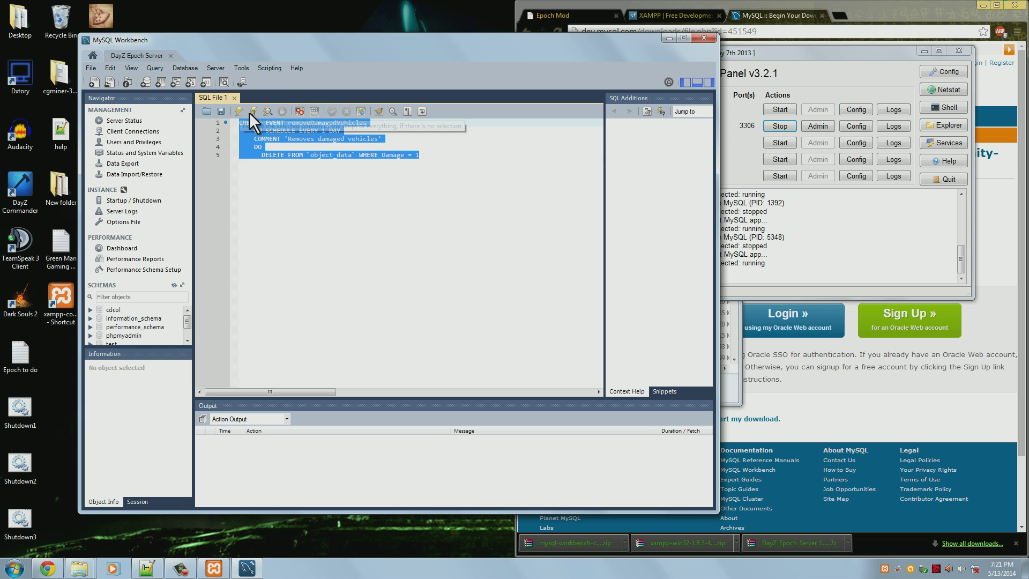
key("Delete")
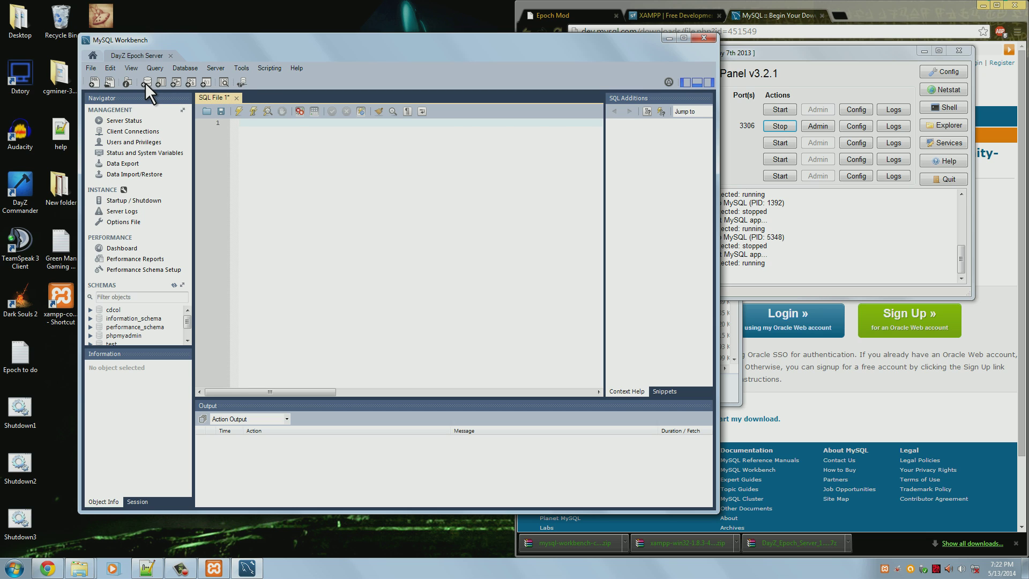
Create a new schema named dayz_epoch and apply it to the server
left_click(145, 83)
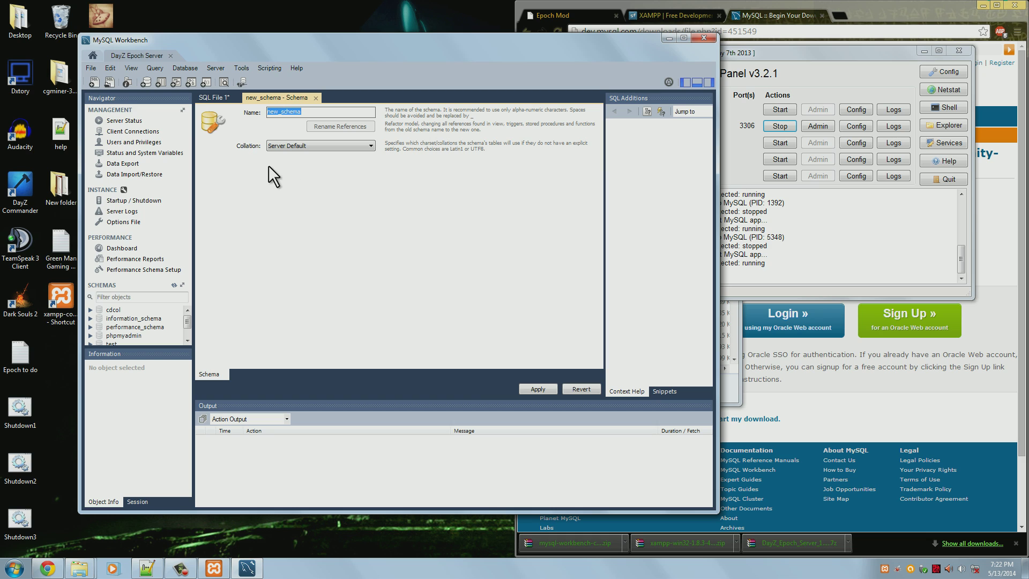
type("dayz)e")
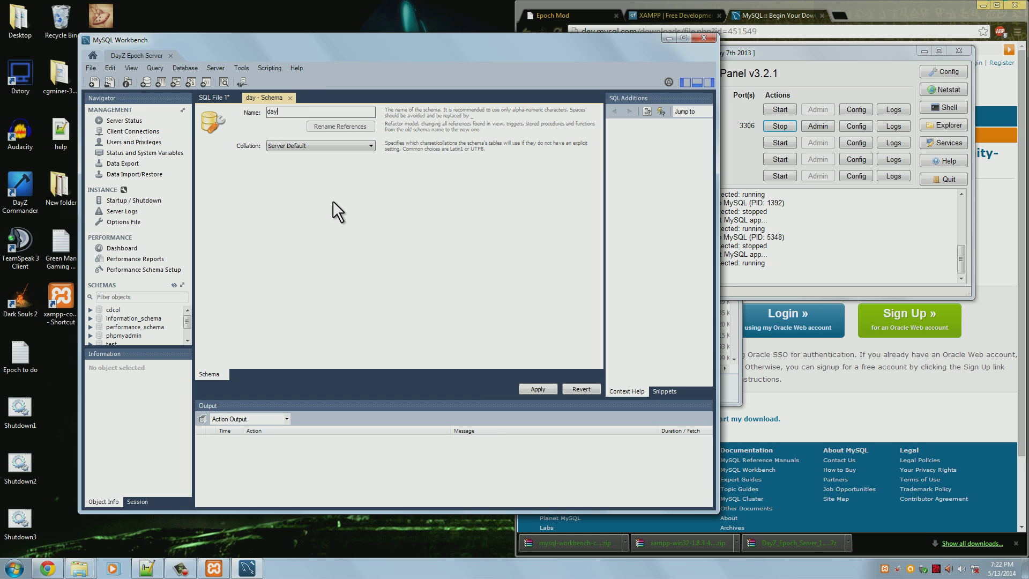
key("BackSpace")
key("BackSpace")
type("_epoch")
left_click(532, 388)
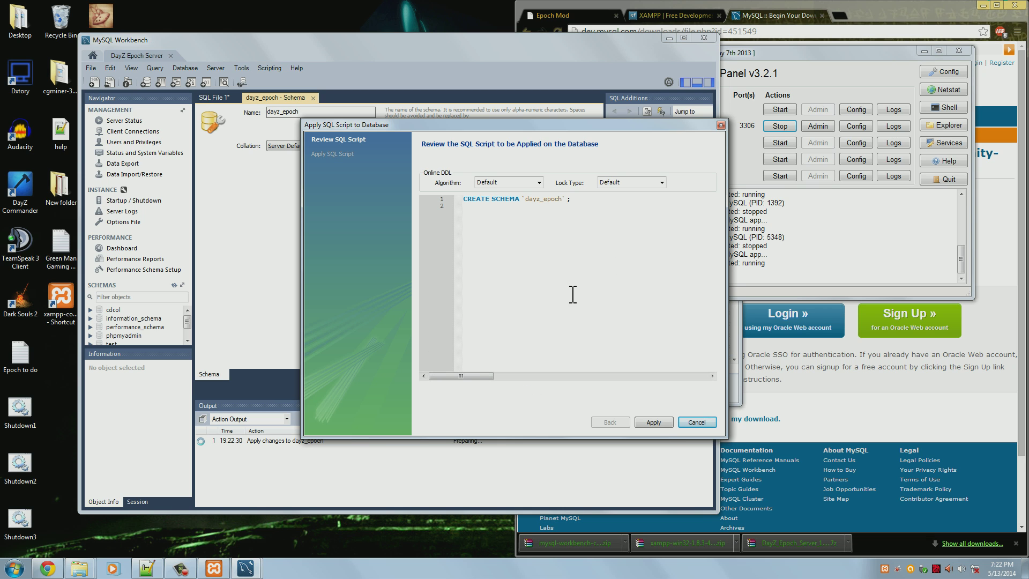
left_click(659, 423)
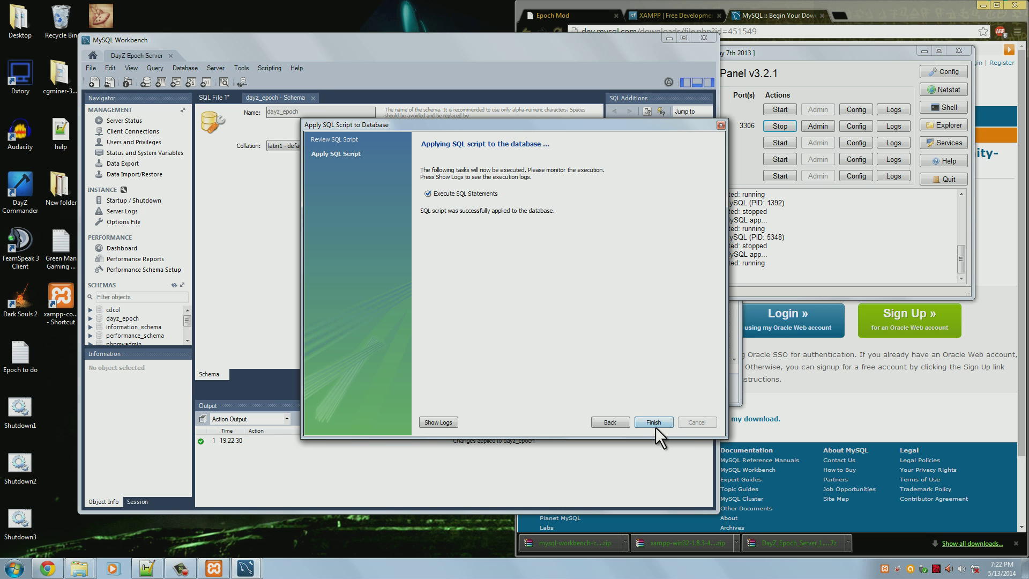
left_click(653, 422)
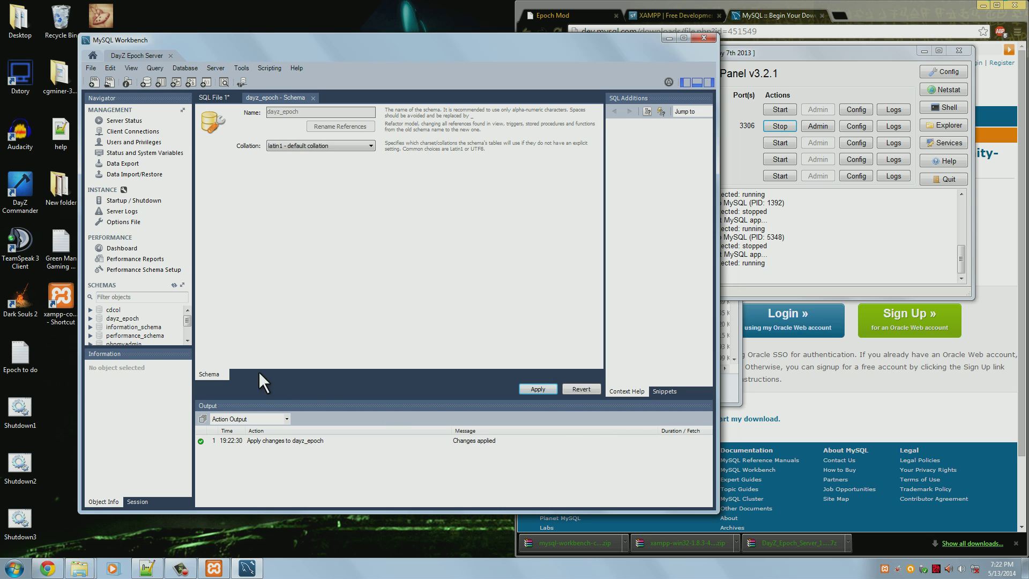
Expand dayz_epoch in the Schemas list to reveal its Tables
left_click(130, 320)
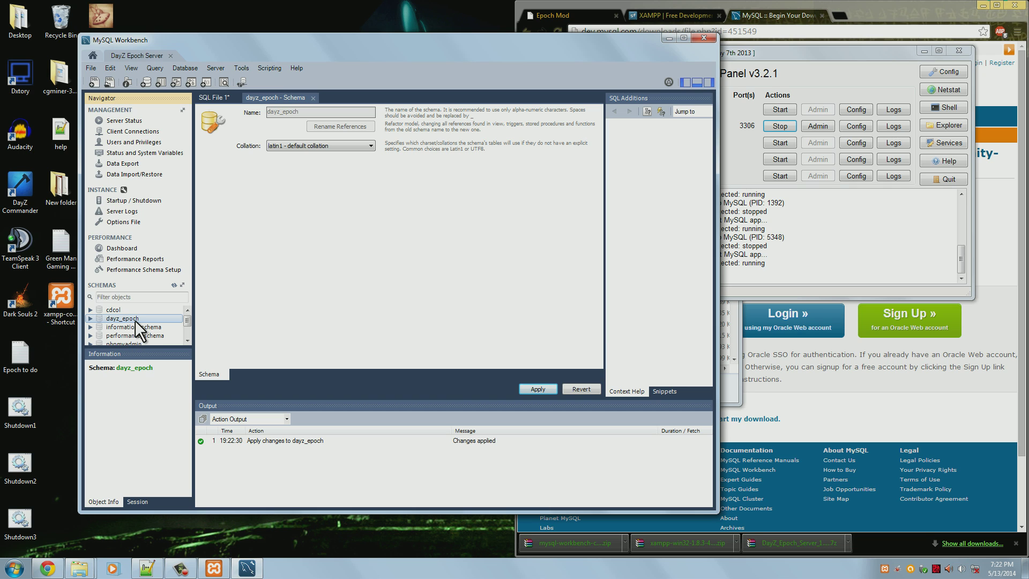
double_click(135, 320)
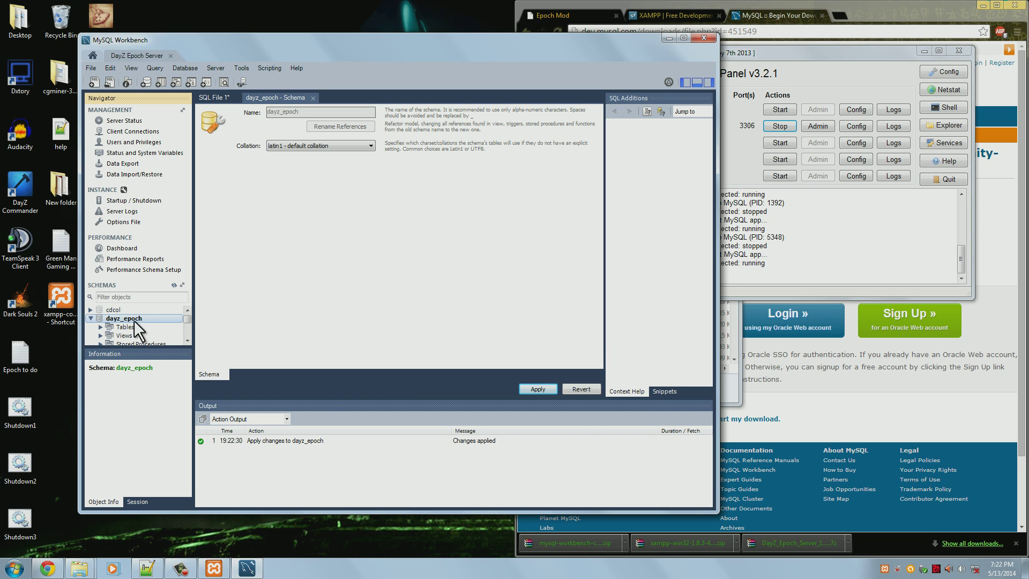
left_click(139, 325)
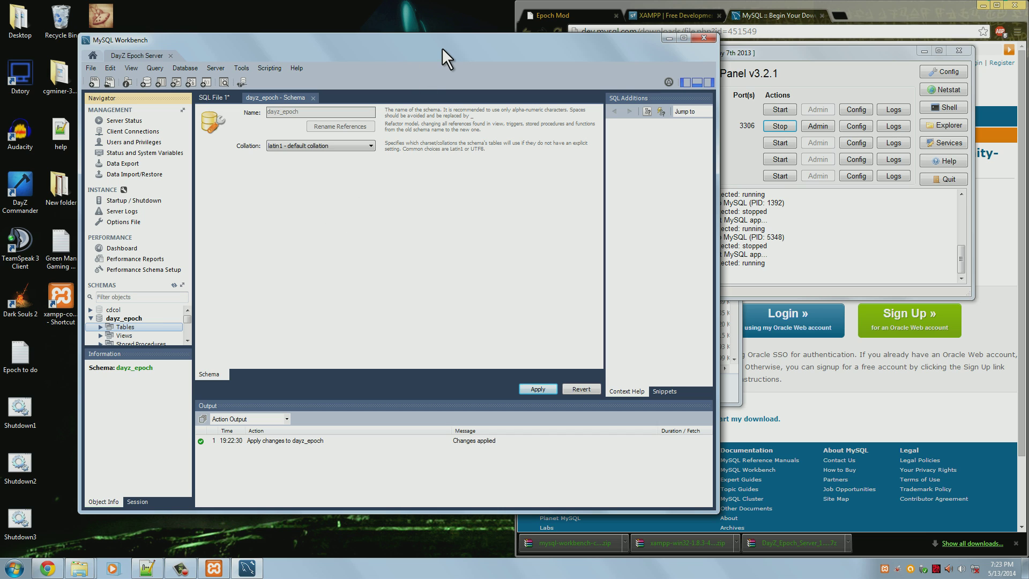
left_click(426, 52)
Minimize XAMPP and browse Explorer to the Epoch Server SQL folder, selecting epoch.sql
left_click_drag(436, 42, 321, 56)
left_click(924, 51)
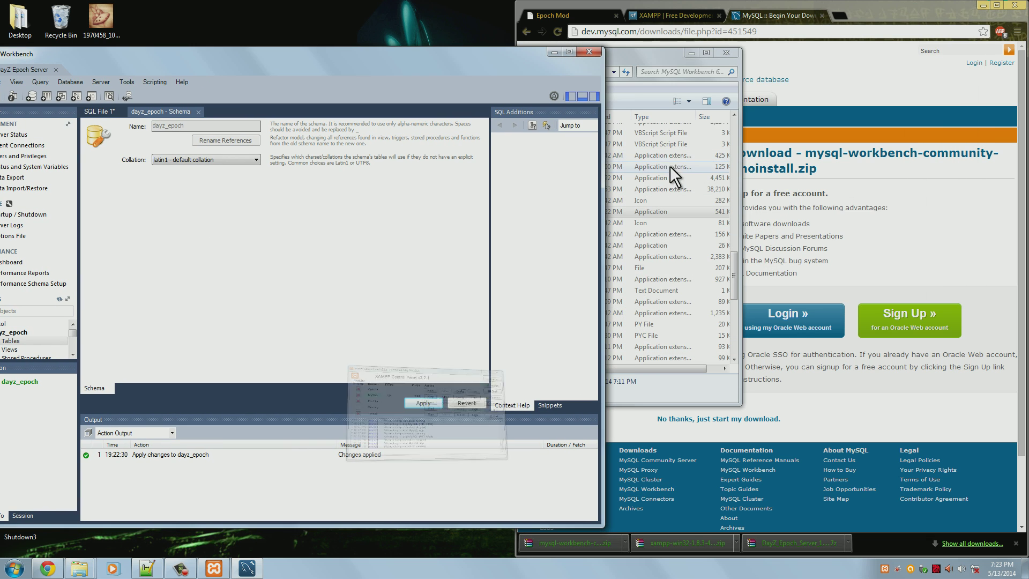
left_click_drag(638, 66, 918, 57)
left_click(690, 70)
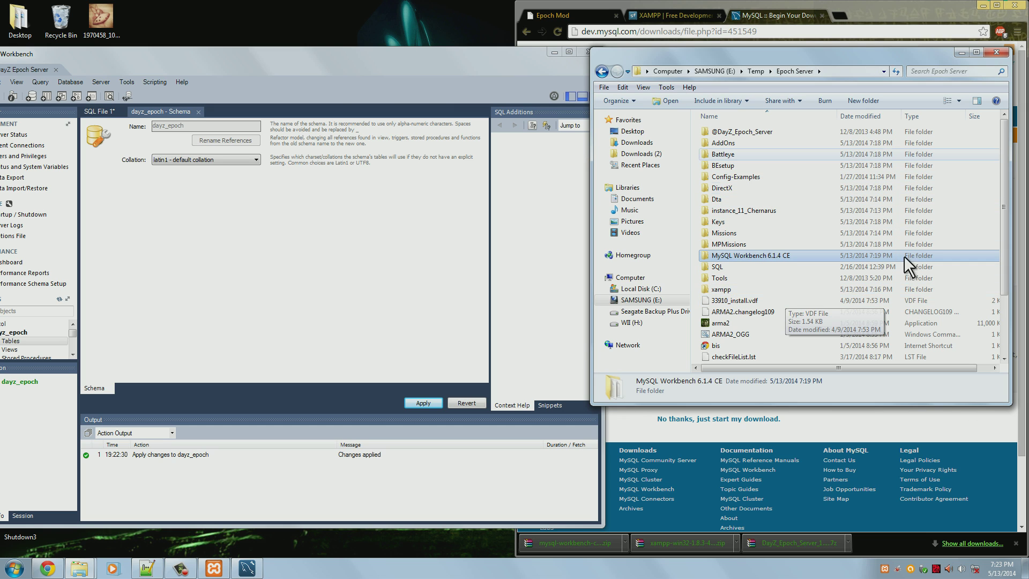
left_click(721, 267)
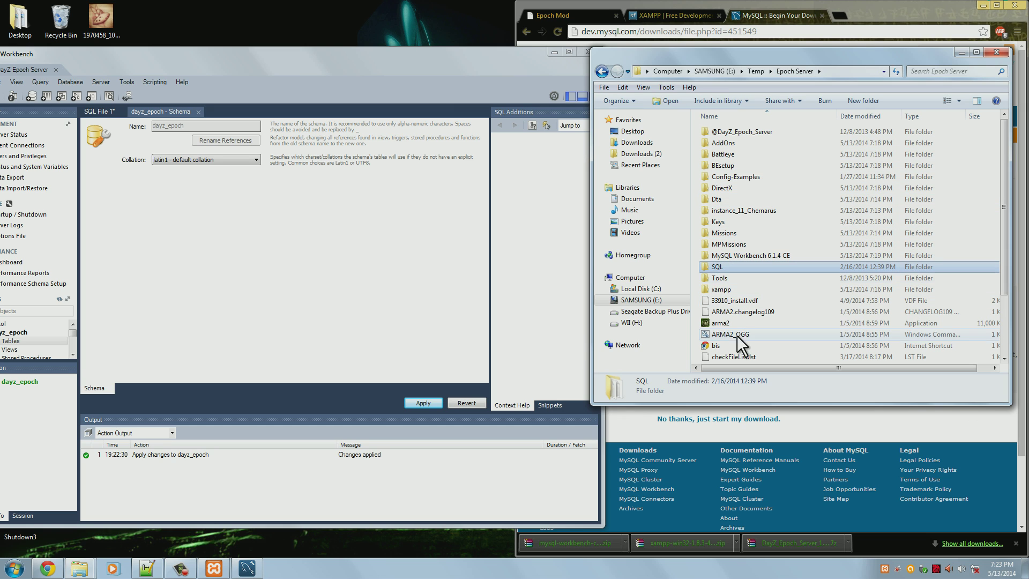
double_click(731, 266)
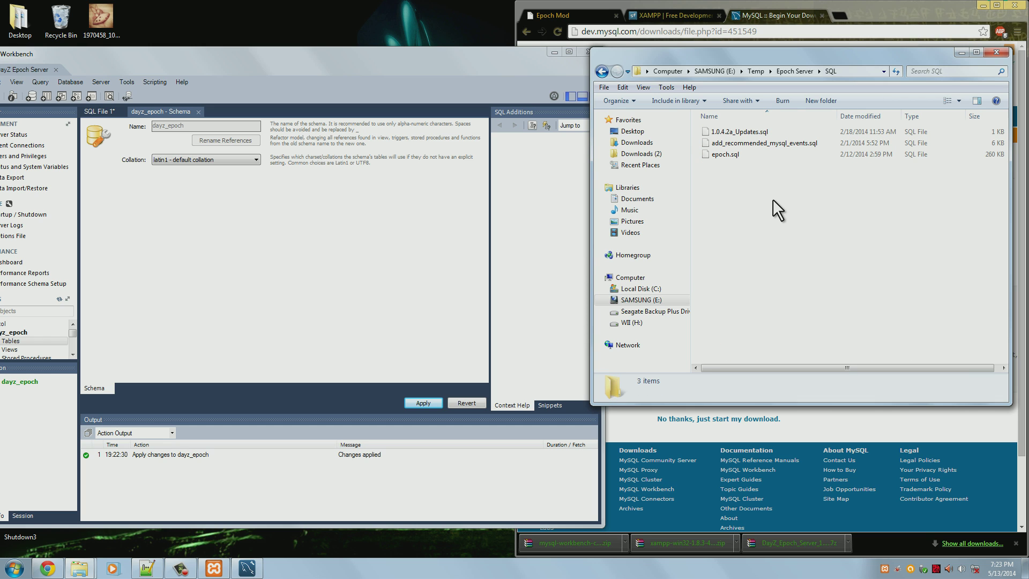
left_click(725, 154)
Close the dayz_epoch schema editor tab in Workbench
left_click_drag(280, 52, 327, 27)
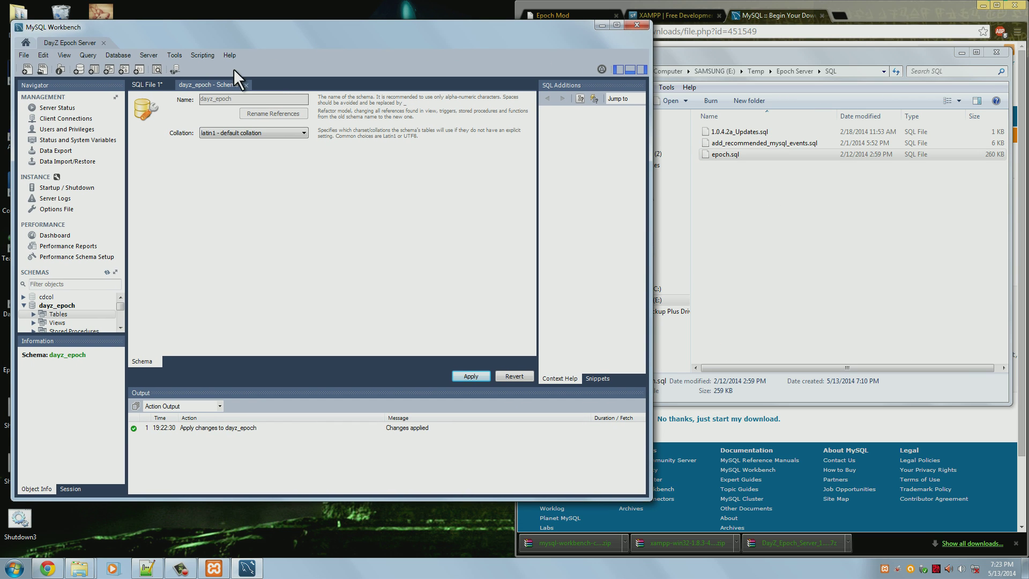
left_click(249, 83)
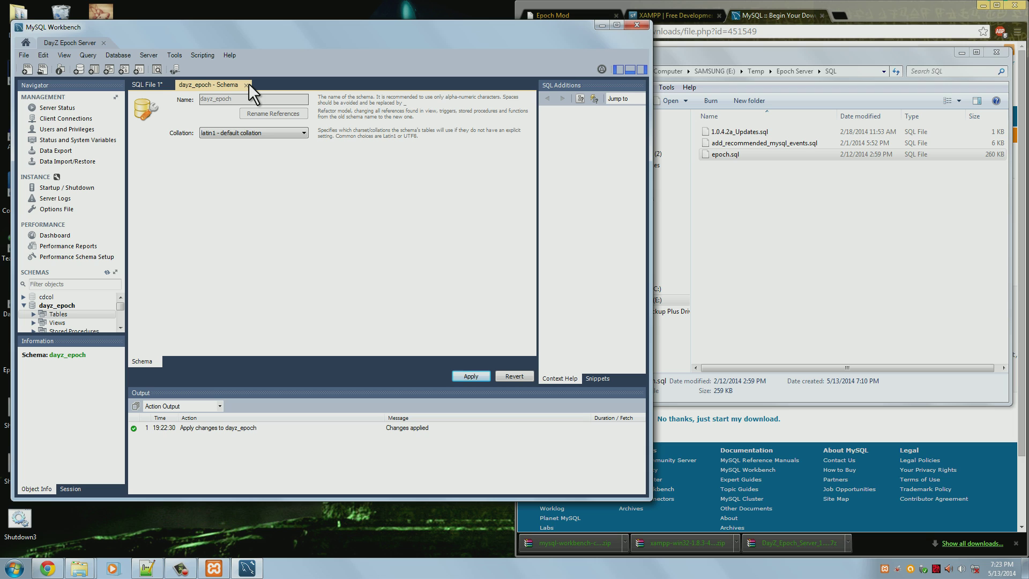
left_click(246, 85)
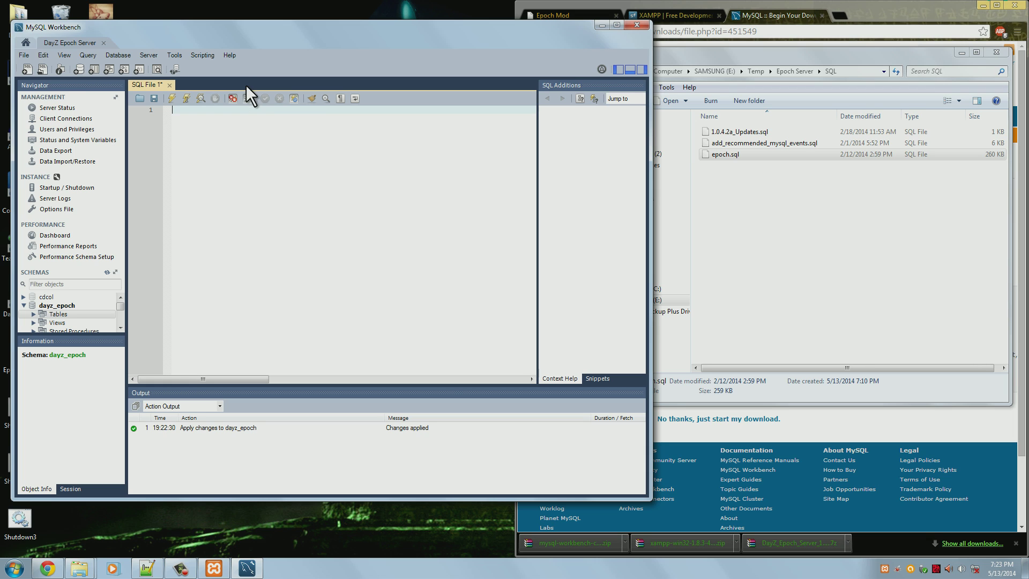
Load epoch.sql into the SQL editor and execute it, completing 2181 actions
left_click(762, 153)
left_click_drag(761, 151, 426, 214)
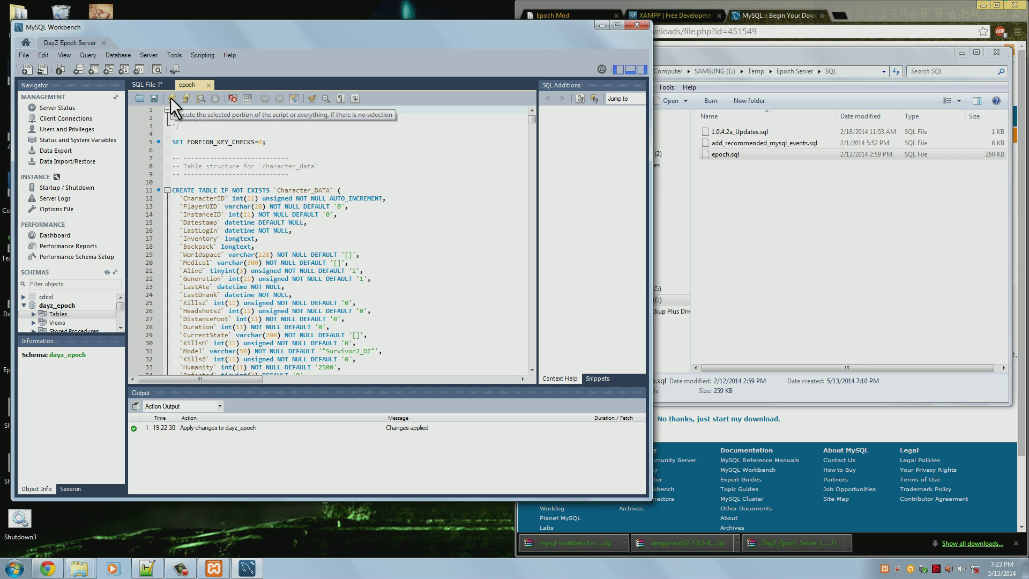
left_click(173, 100)
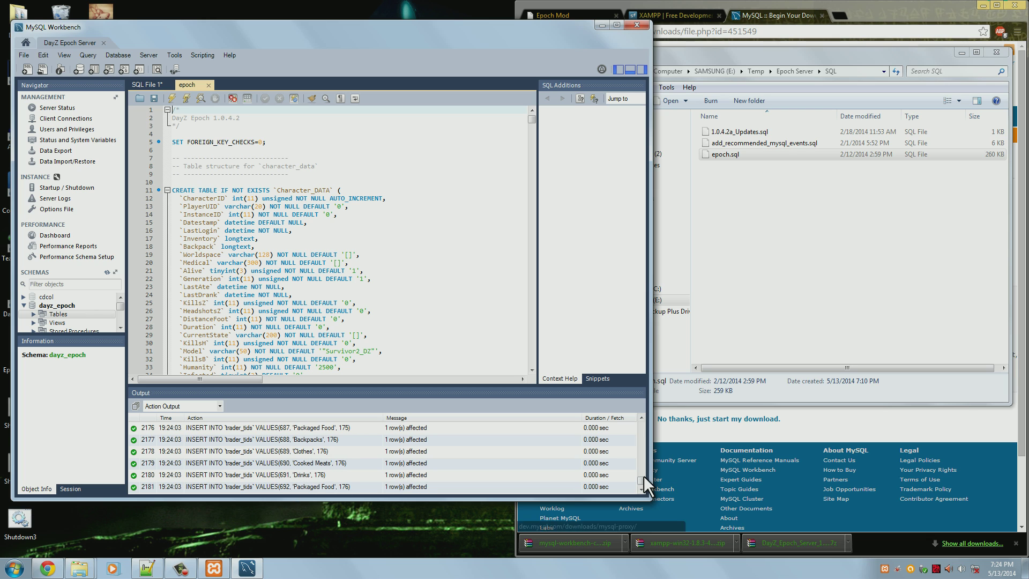
mouse_move(643, 477)
left_mouse_down()
mouse_move(642, 454)
mouse_move(643, 480)
left_mouse_up()
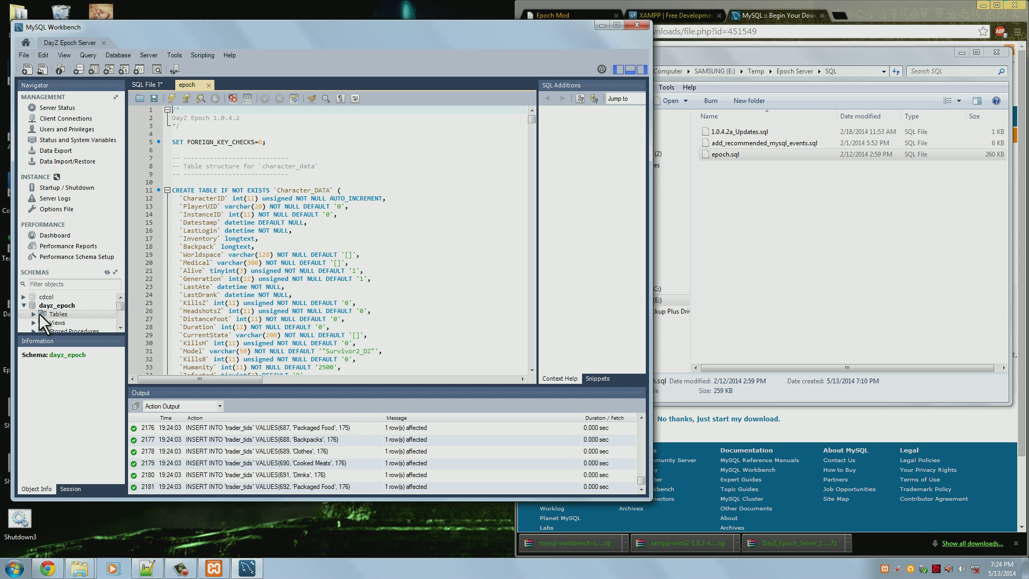
Refresh schemas, expand the dayz_epoch tables, and view character_data's rows, which are empty
left_click(107, 272)
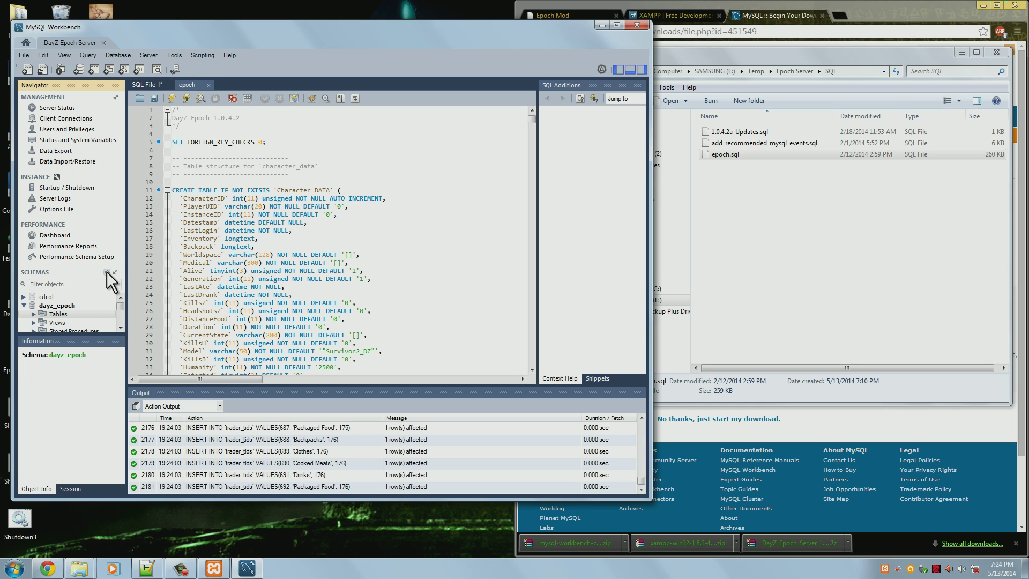
left_click(32, 315)
scroll(67, 316, "down", 1)
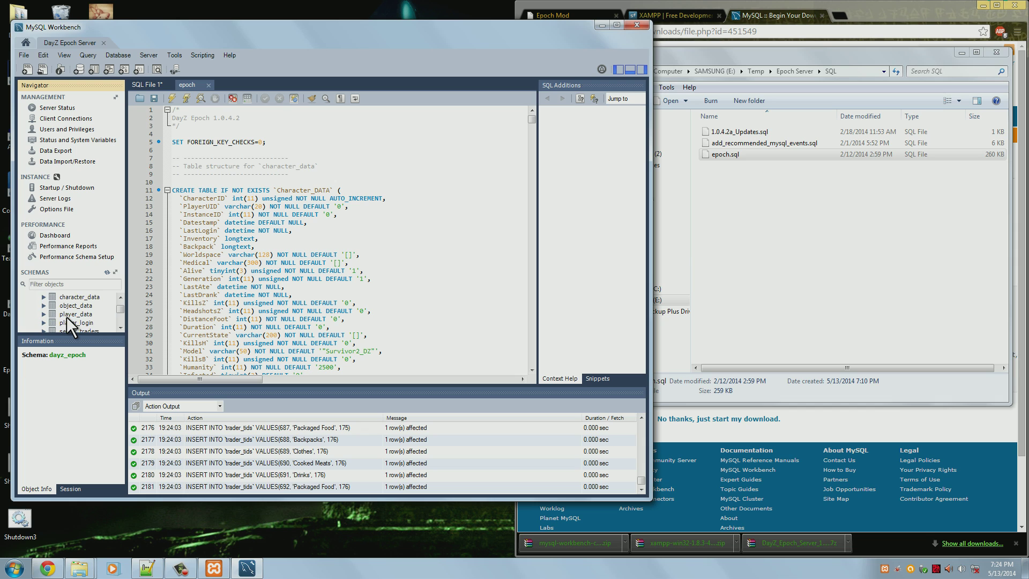
scroll(70, 316, "up", 1)
left_click_drag(83, 336, 86, 369)
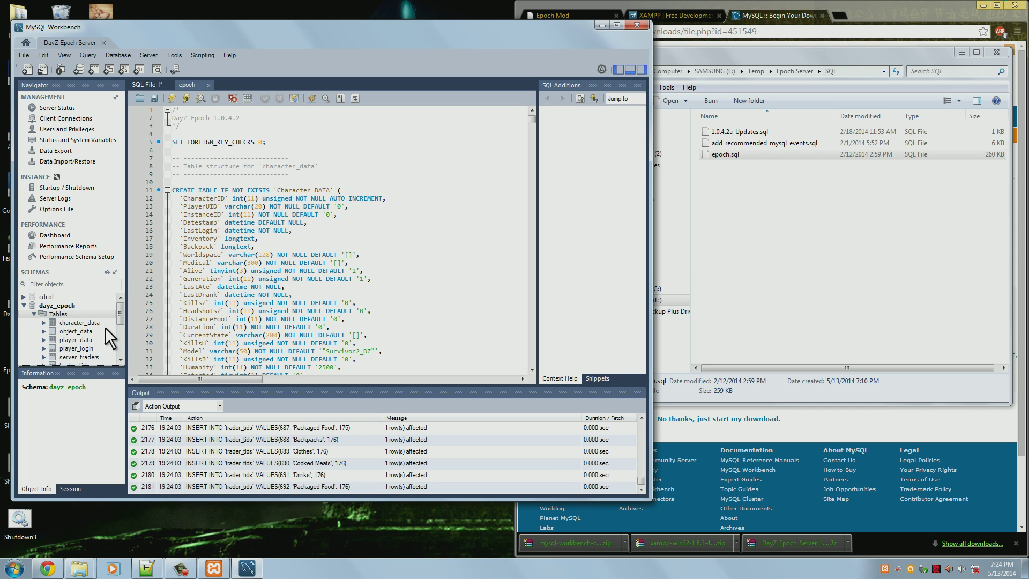
left_click_drag(120, 314, 121, 317)
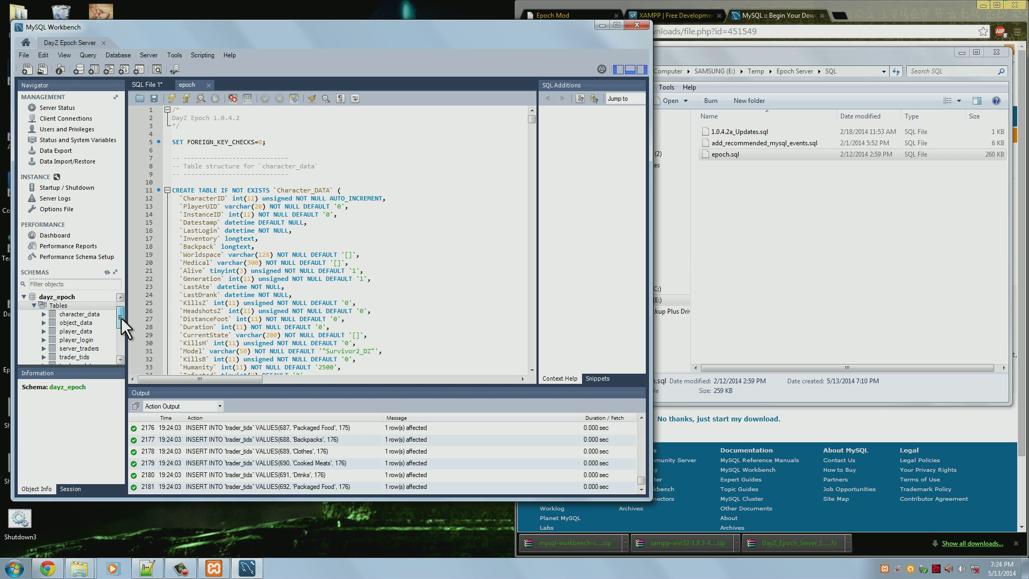
left_click(89, 314)
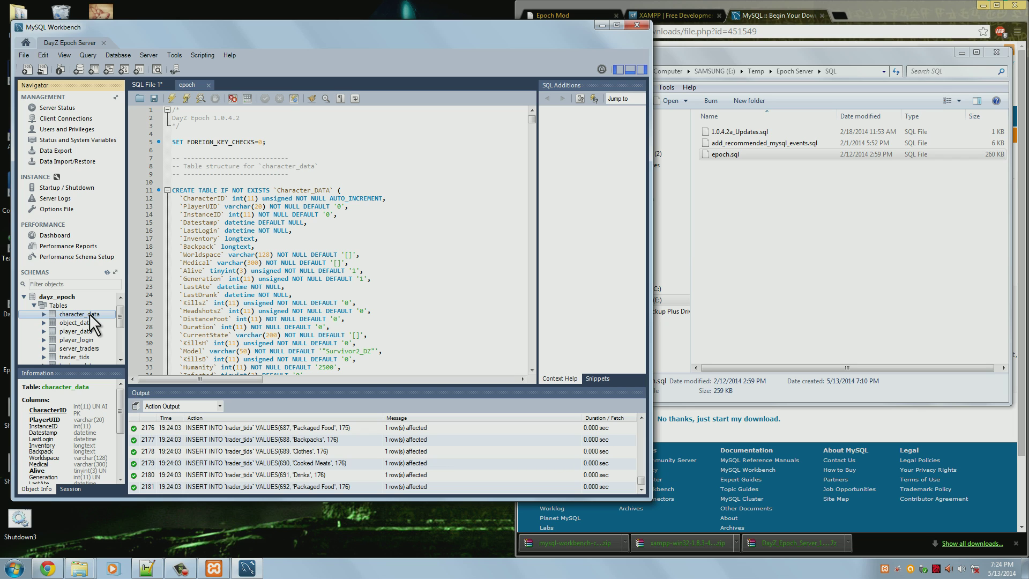
double_click(81, 314)
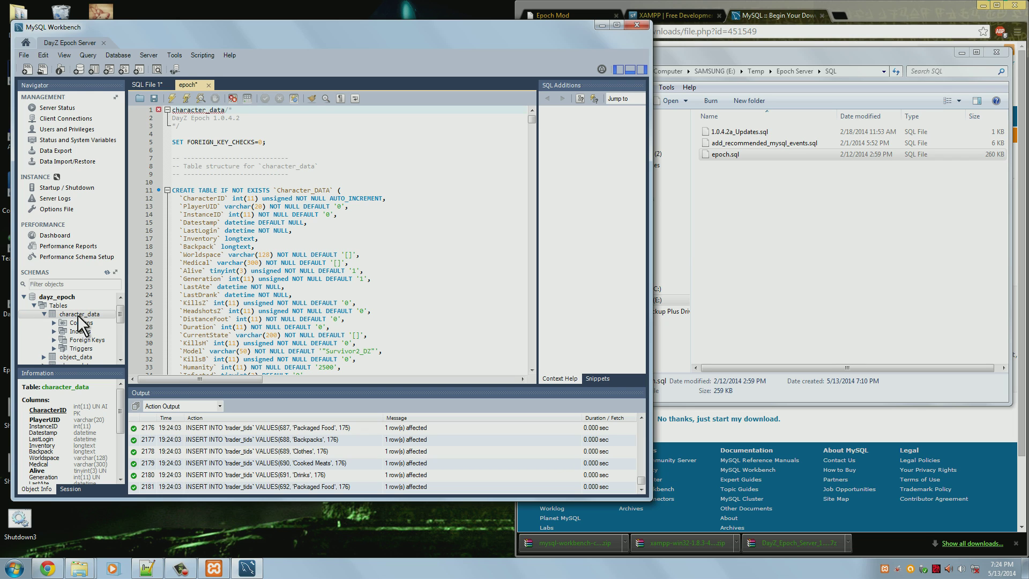
right_click(79, 314)
left_click(48, 312)
left_click(45, 313)
right_click(68, 315)
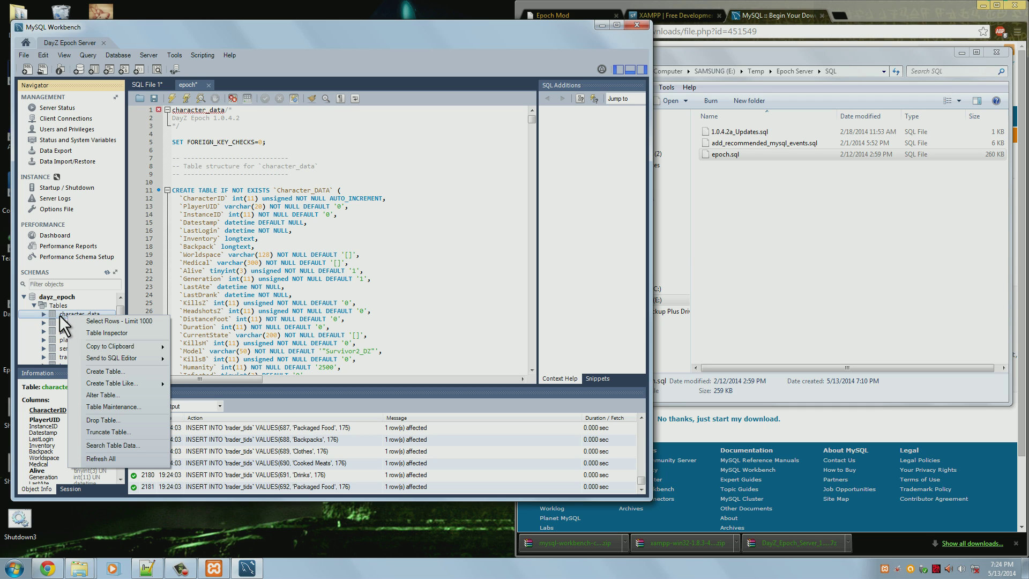
left_click(121, 320)
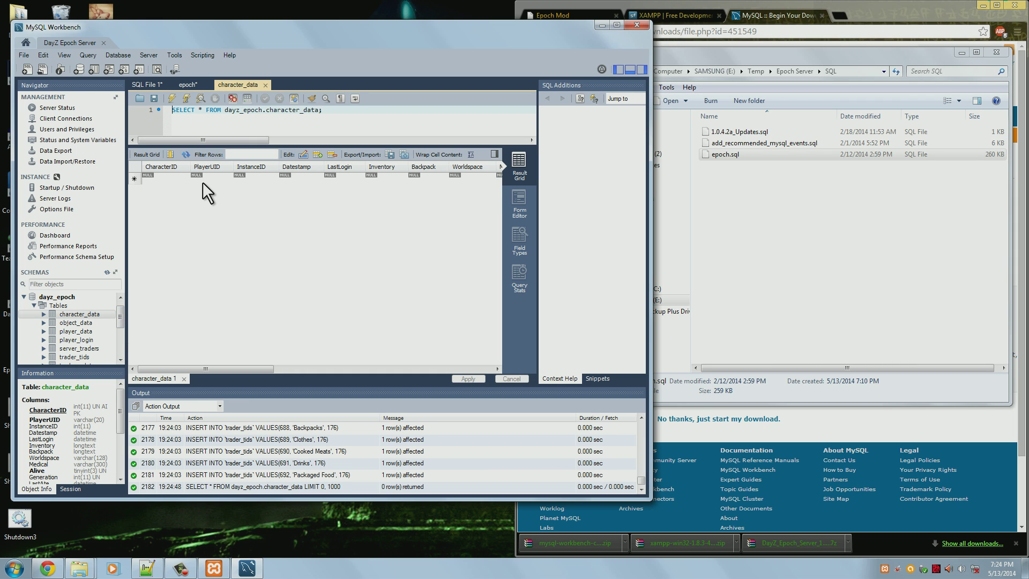
left_click(162, 179)
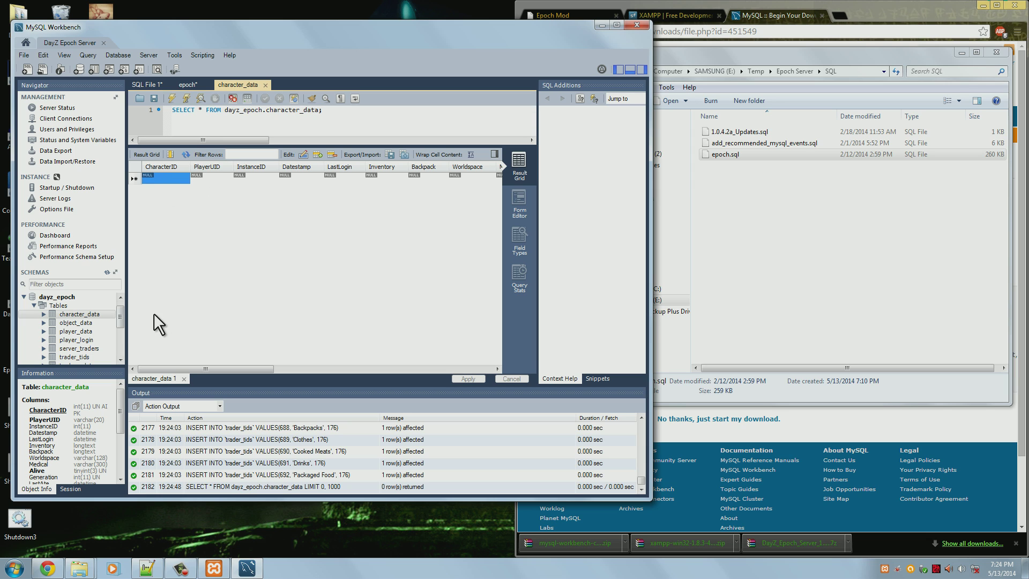
View the rows of server_traders, confirming 175 traders
right_click(70, 349)
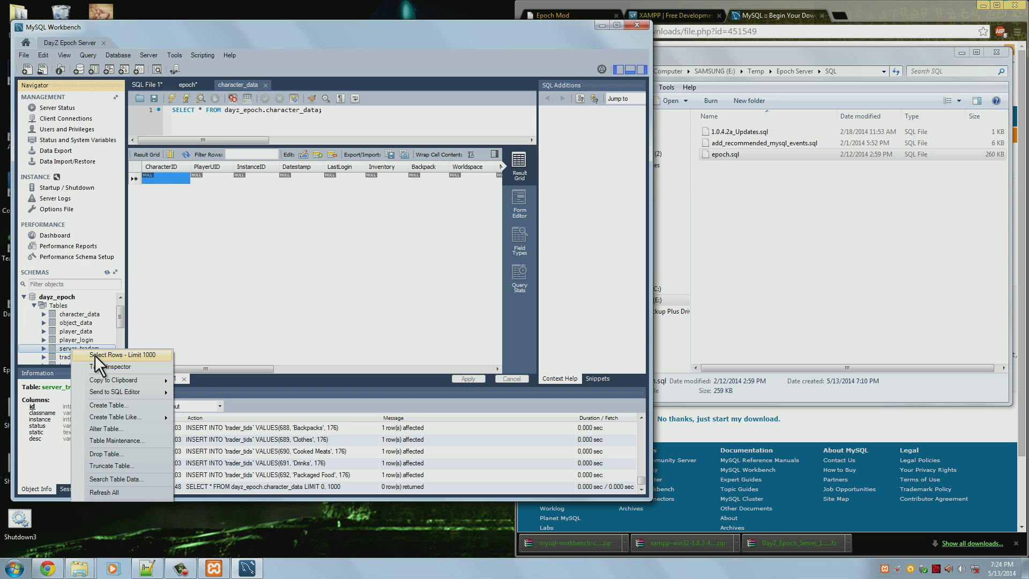
left_click(94, 354)
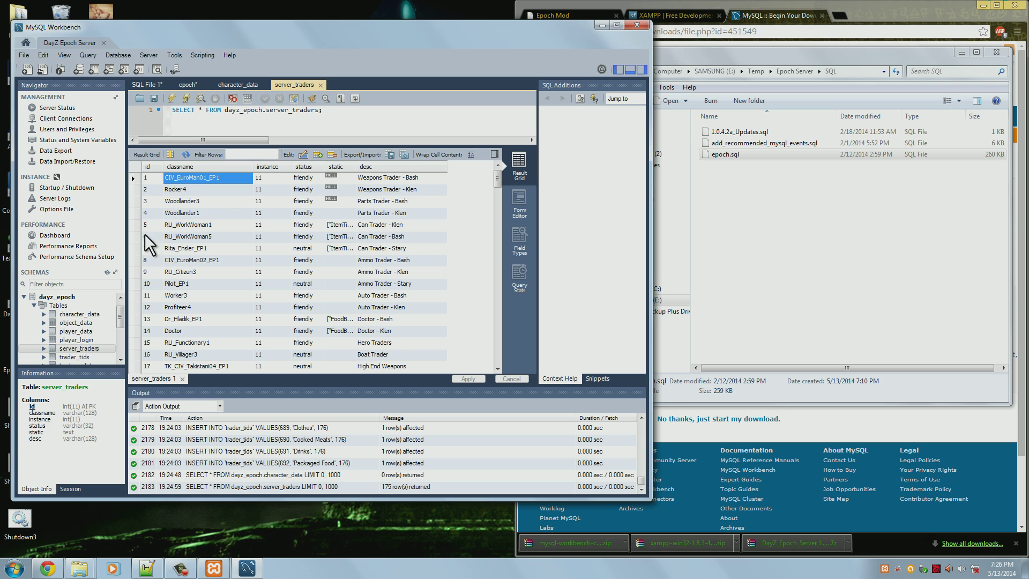
left_click_drag(364, 112, 94, 98)
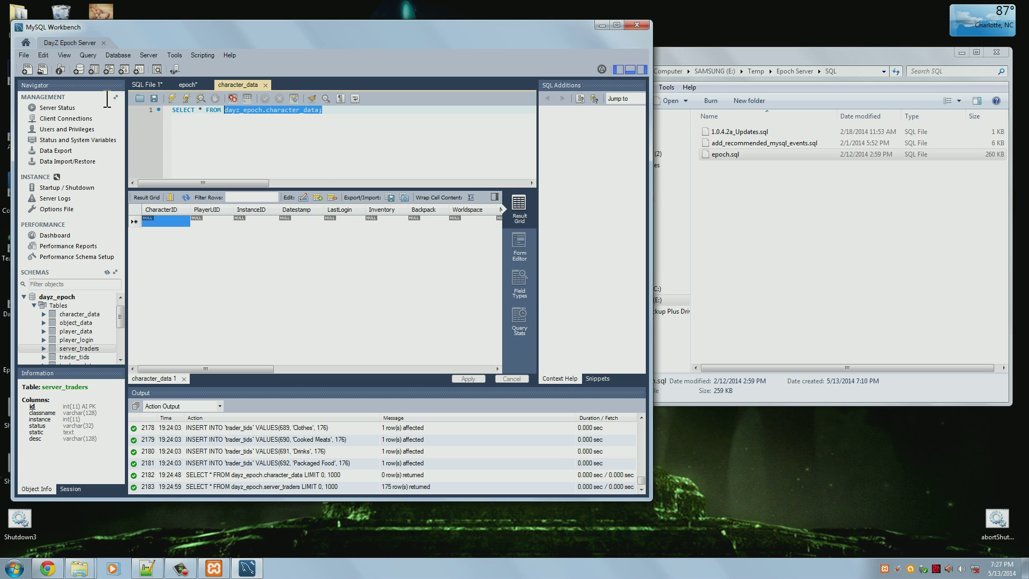
left_click(391, 137)
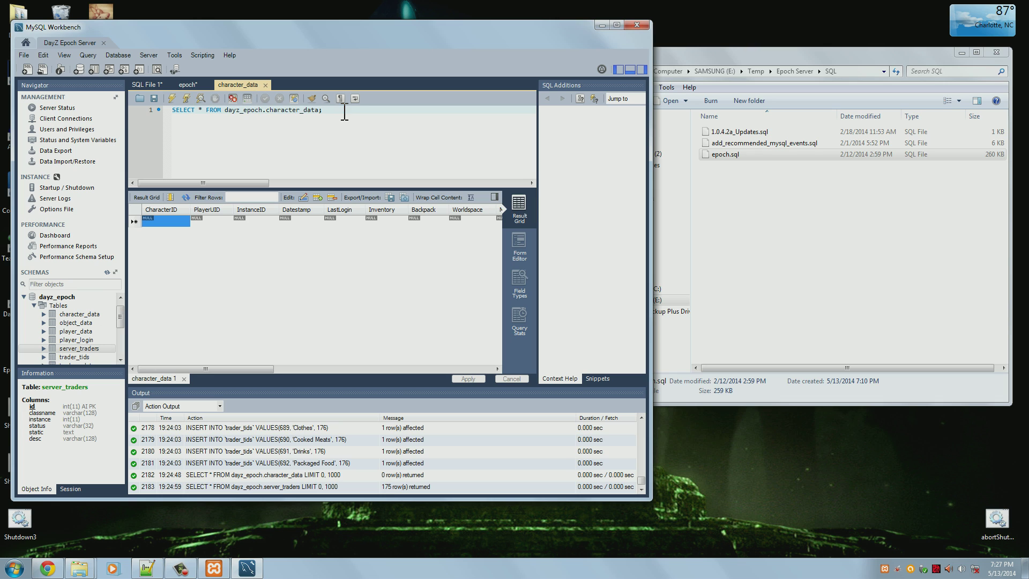
Replace the old select query with the removeDamagedVehicles CREATE EVENT statement and execute it
left_click_drag(340, 109, 142, 110)
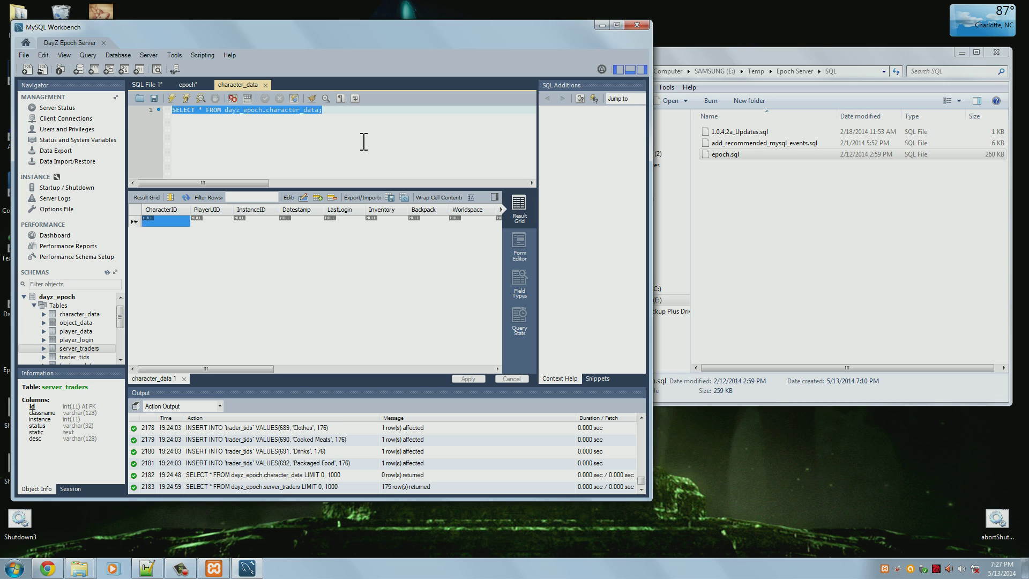
key("Delete")
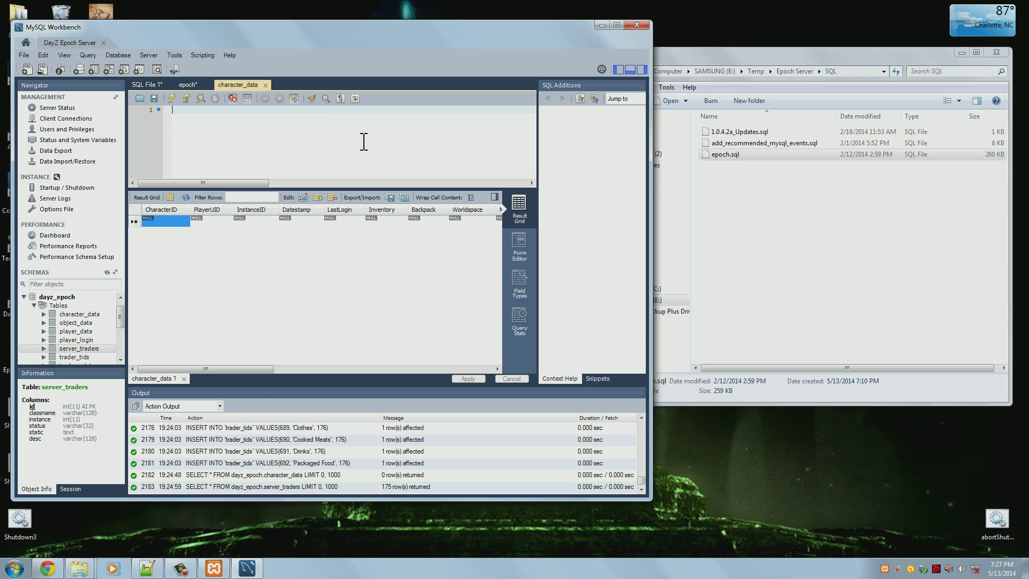
type("CREATE EVENT removeDamagedVehicles     ON SCHEDULE EVERY 1 DAY     COMMENT 'Removes damaged vehicles'     DO       DELETE FROM `object_data` WHERE Damage = 1")
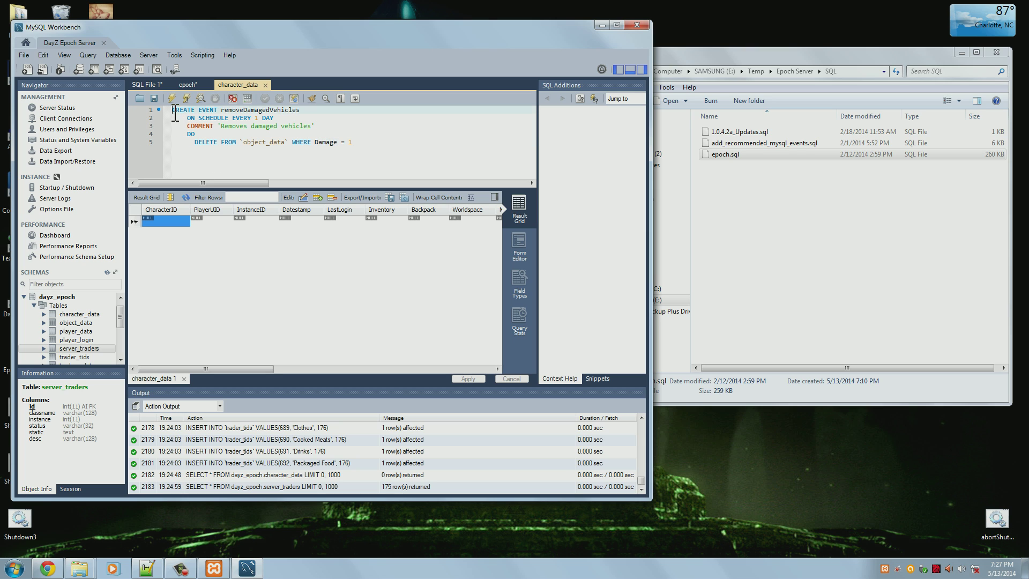
key("ctrl+Return")
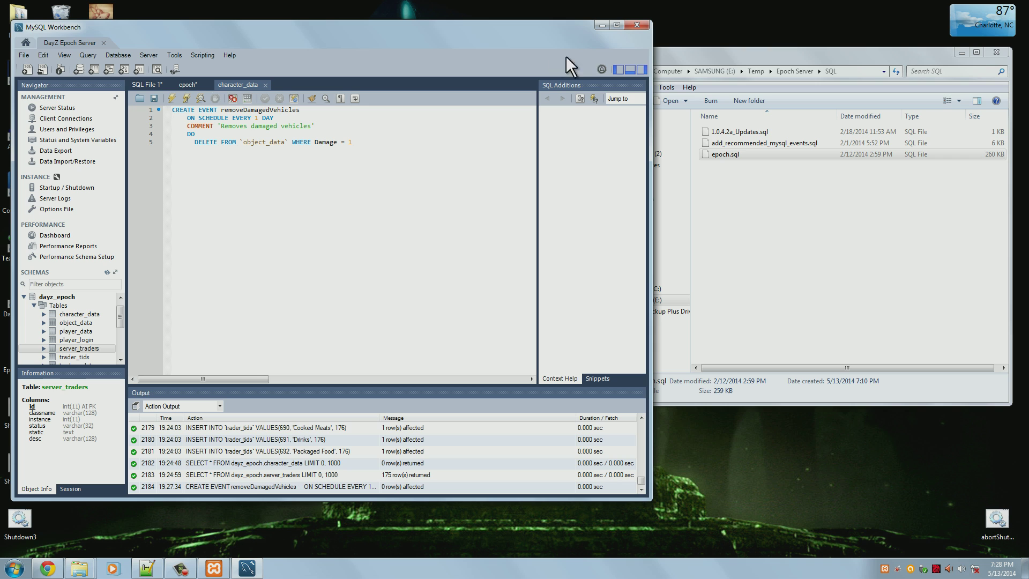
Close MySQL Workbench, discarding both unsaved scripts
left_click(644, 22)
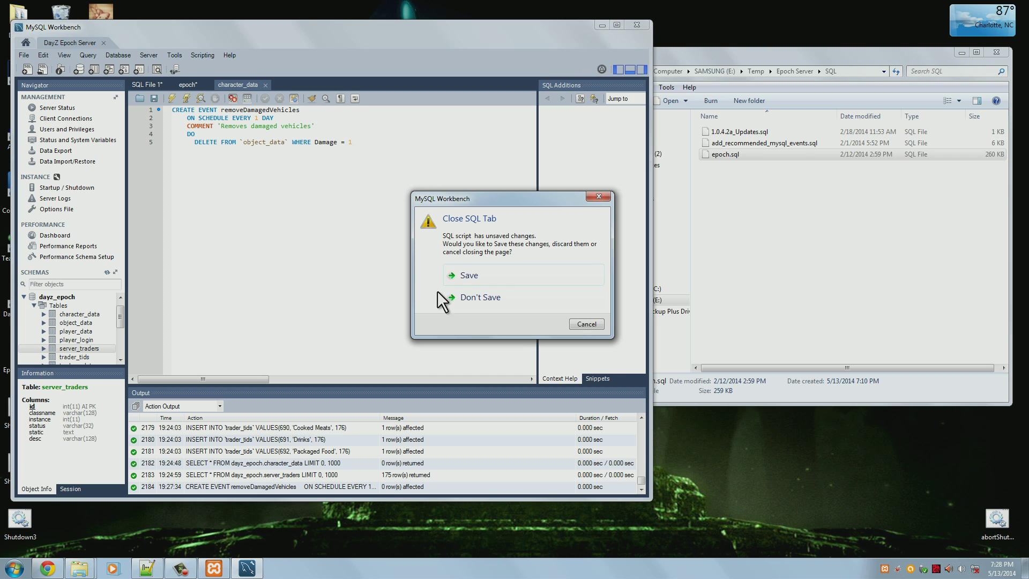
left_click(516, 298)
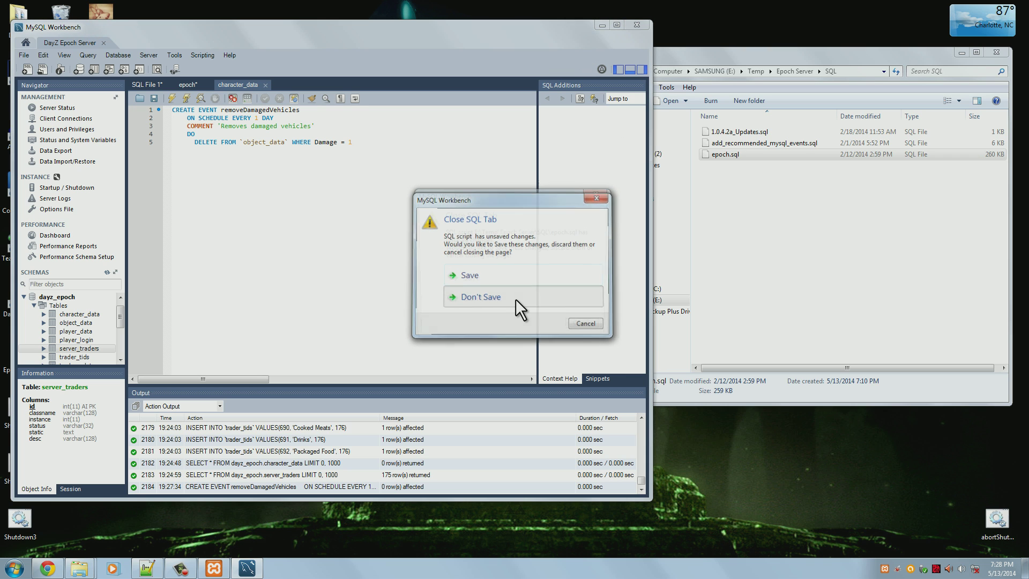
left_click(515, 300)
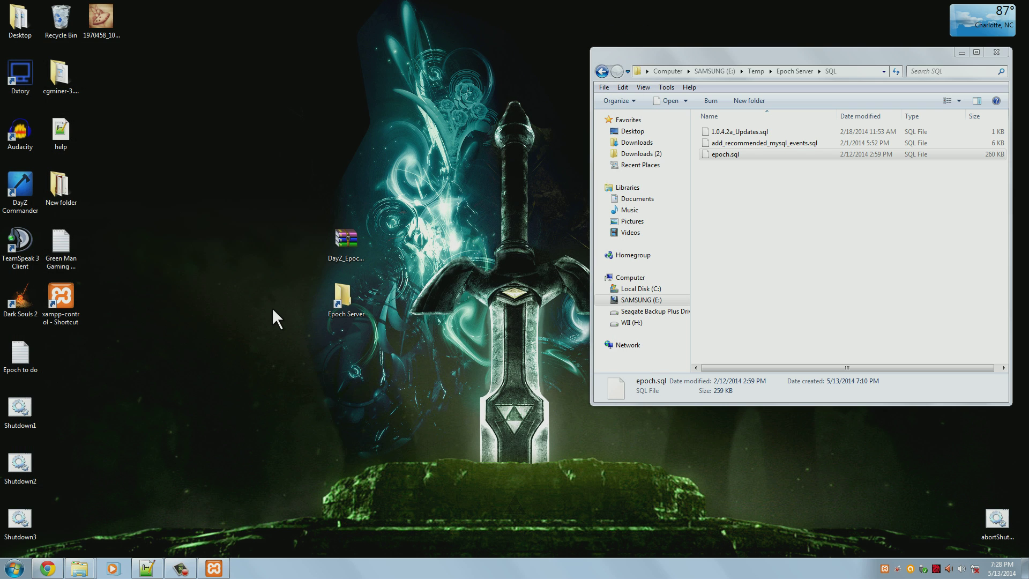
Open the Epoch Server folder, close the SQL window, and return to the common games folder
double_click(343, 298)
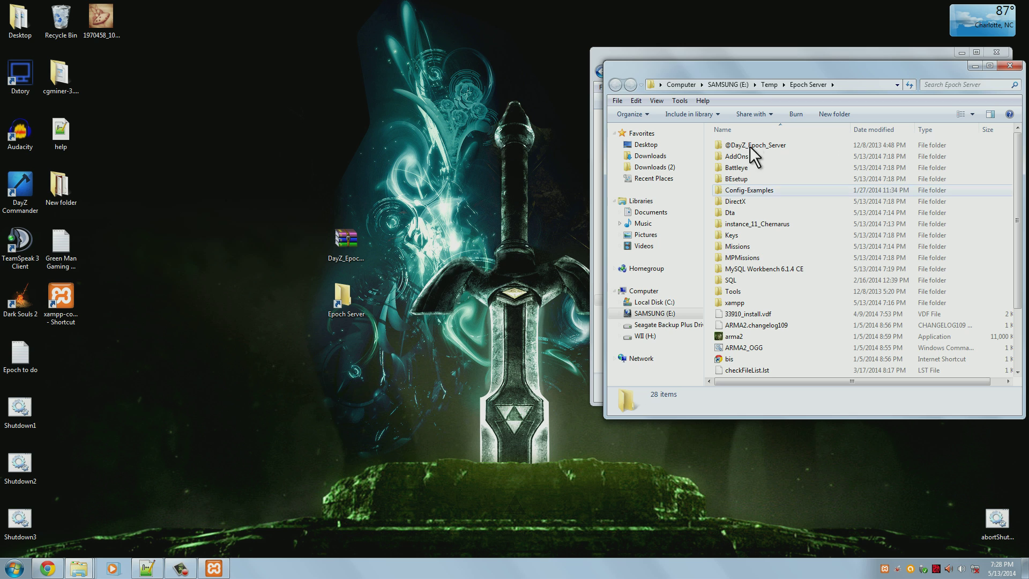
left_click_drag(793, 70, 820, 95)
left_click(997, 52)
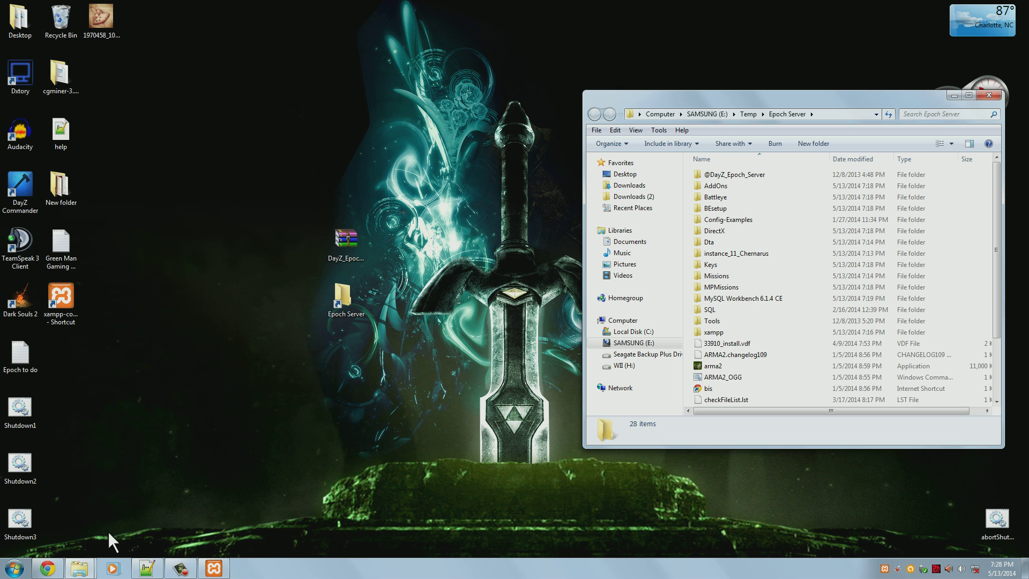
mouse_move(89, 566)
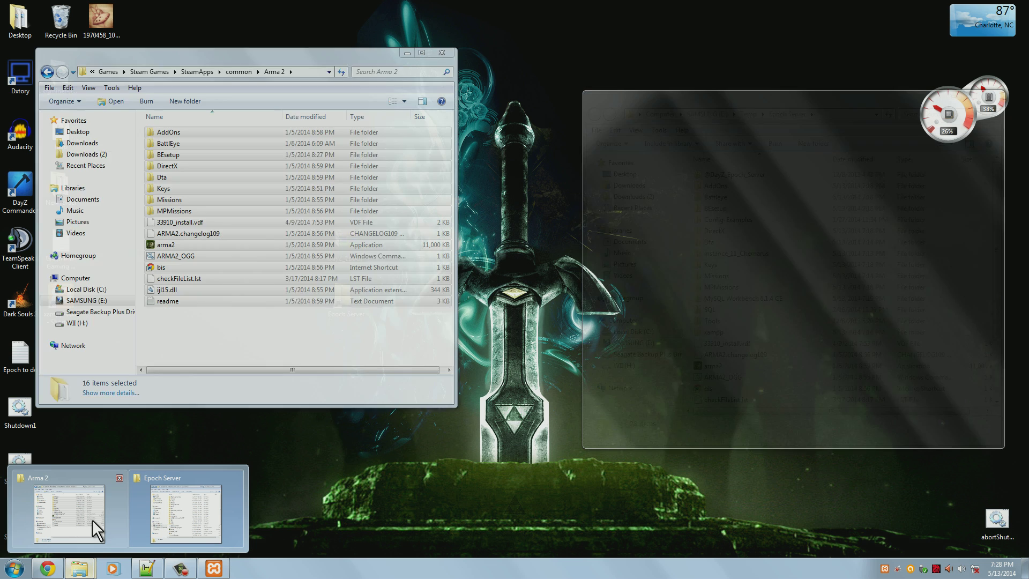
left_click(93, 520)
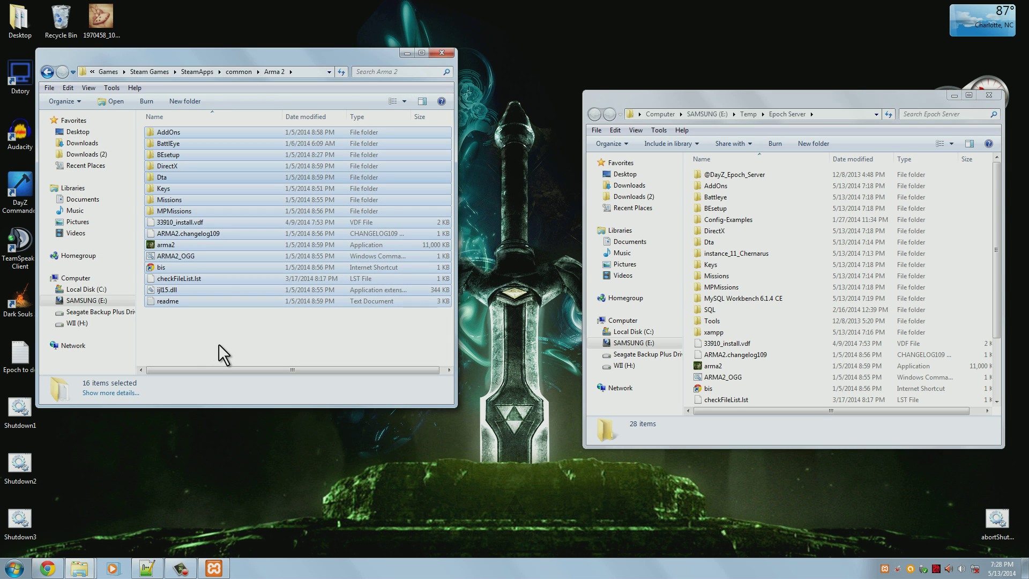
left_click(218, 343)
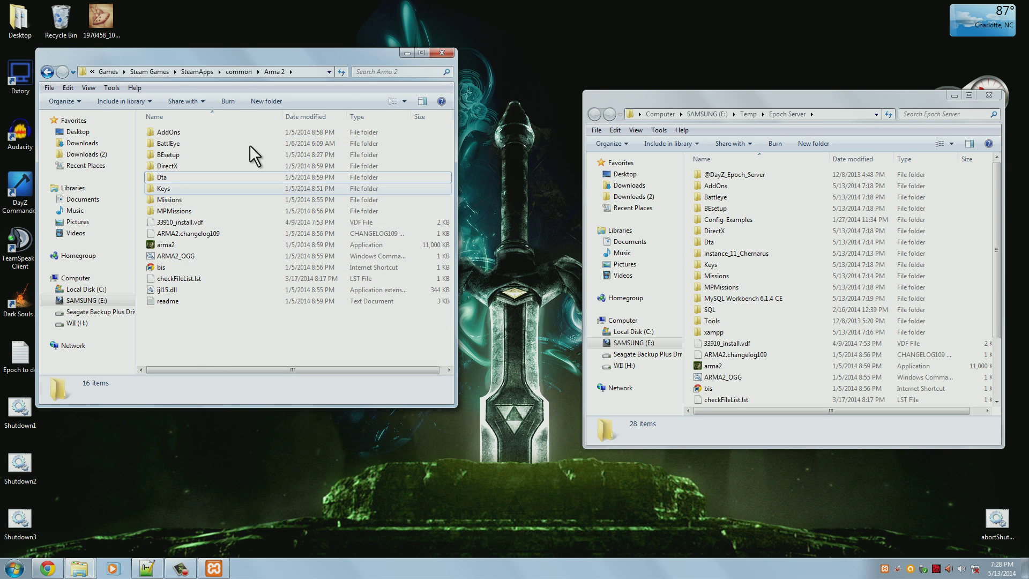
left_click(237, 70)
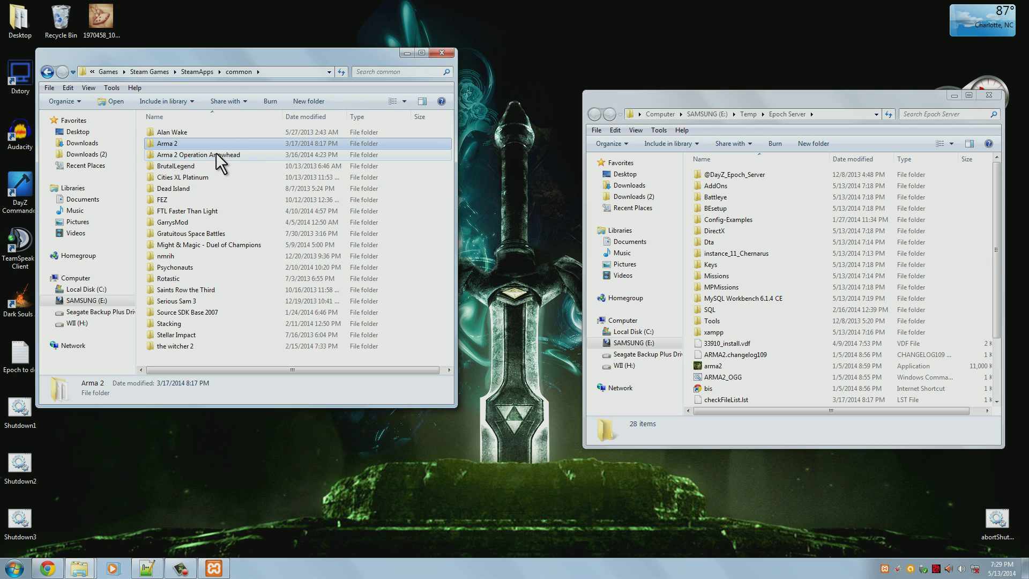
Open Arma 2 Operation Arrowhead and copy all 31 of its items
left_click(252, 155)
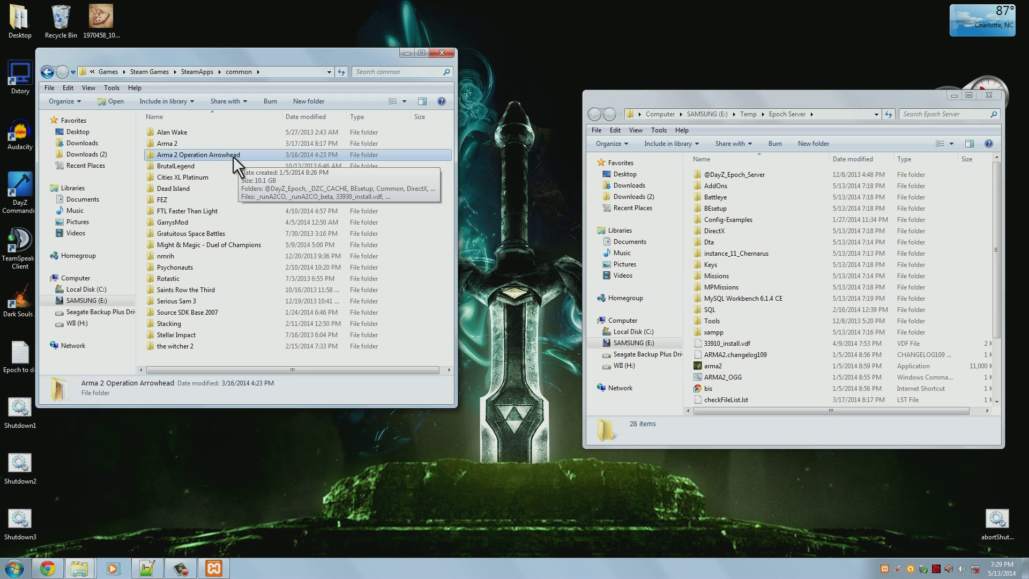
double_click(239, 156)
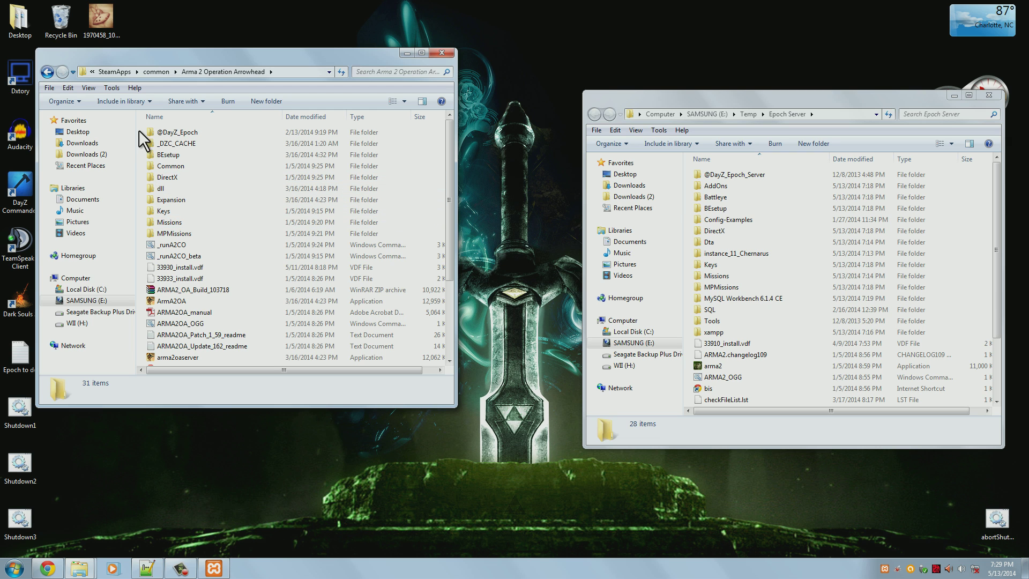
left_click_drag(142, 127, 323, 407)
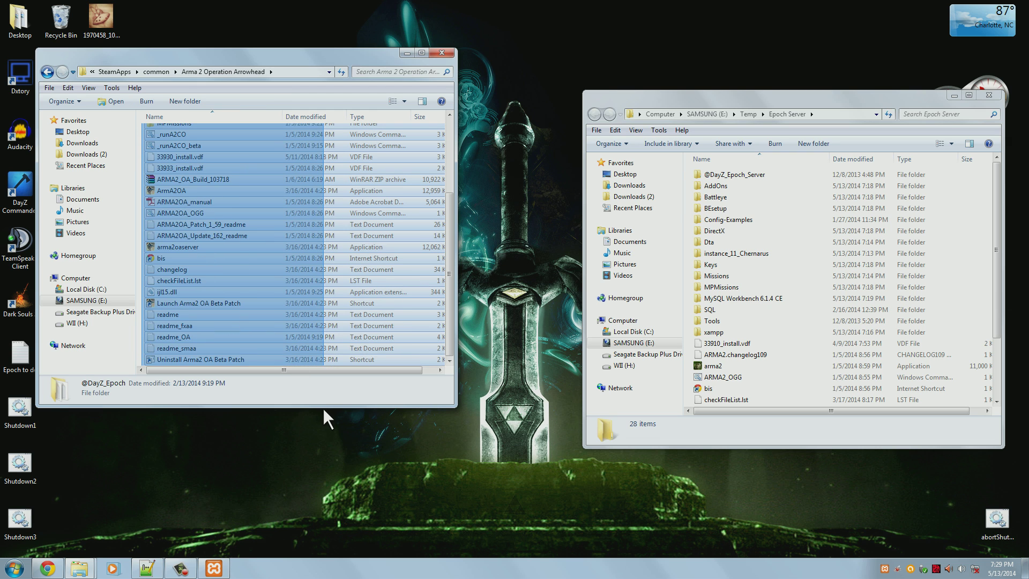
right_click(285, 241)
left_click(350, 382)
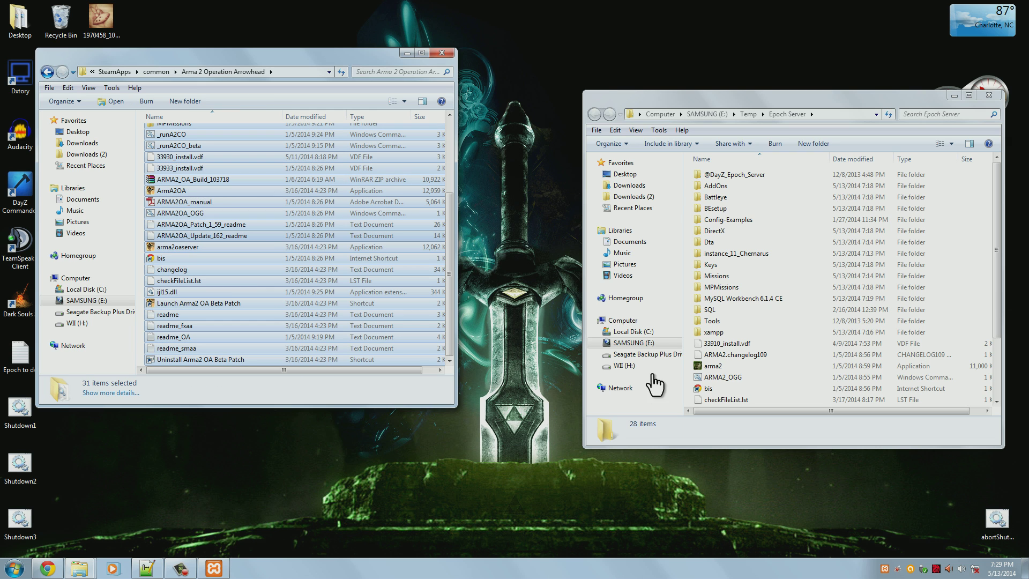
mouse_move(997, 246)
left_mouse_down()
mouse_move(993, 288)
mouse_move(993, 252)
left_mouse_up()
right_click(687, 290)
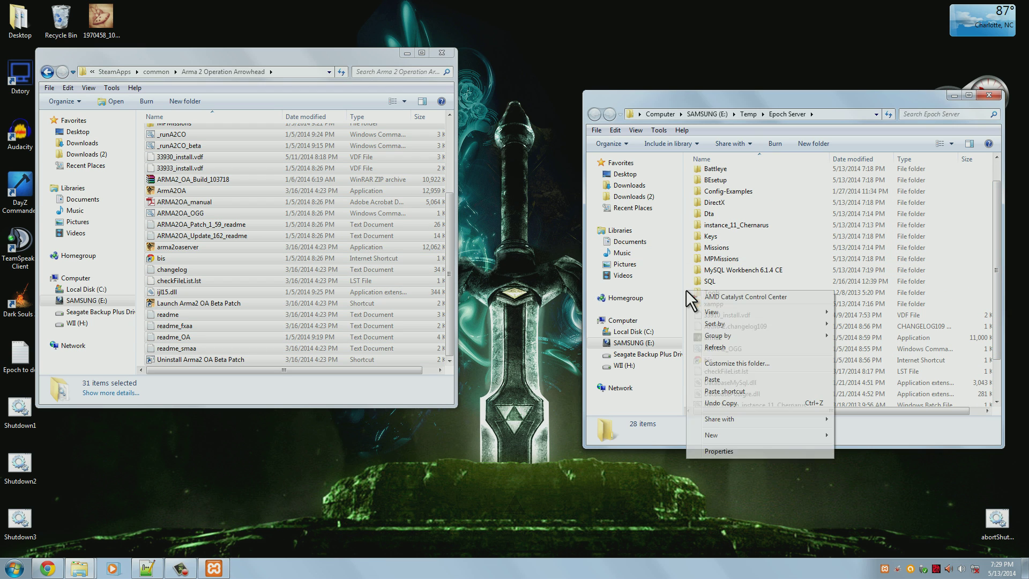
Paste the Arrowhead files into Epoch Server, starting the 633-item, 10.1 GB copy
left_click(738, 383)
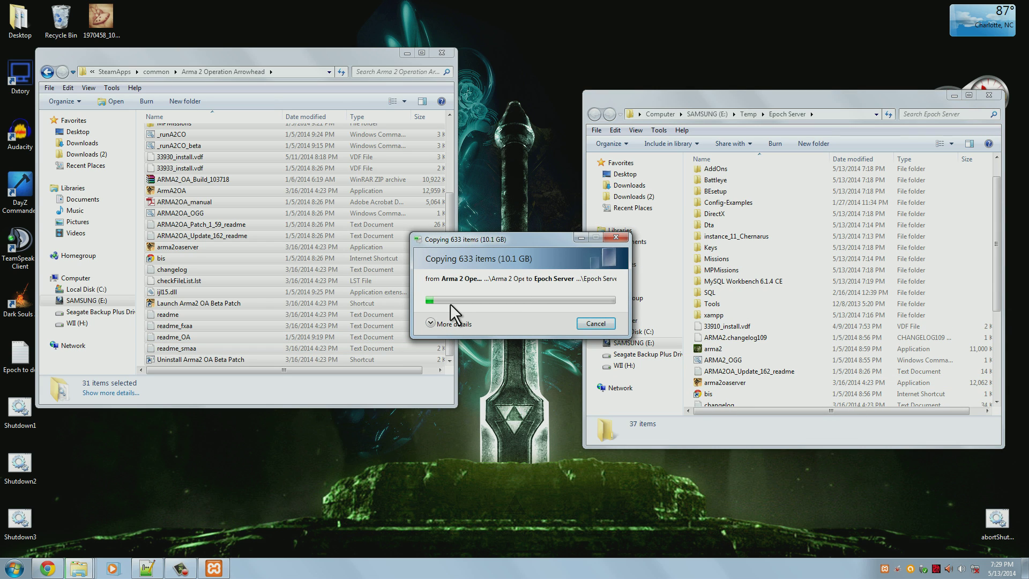
left_click_drag(481, 236, 433, 180)
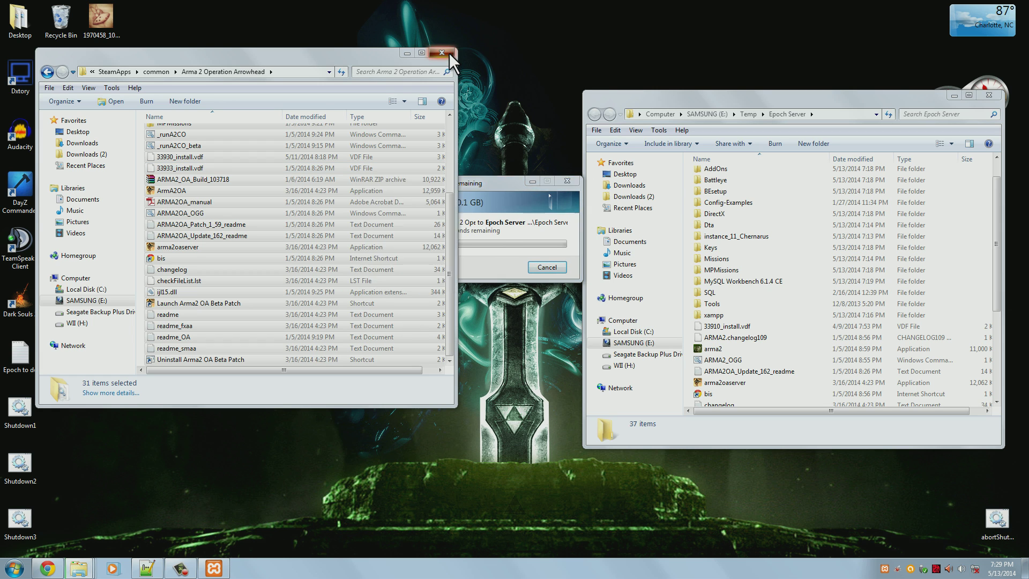
left_click(448, 53)
left_click_drag(488, 188, 361, 182)
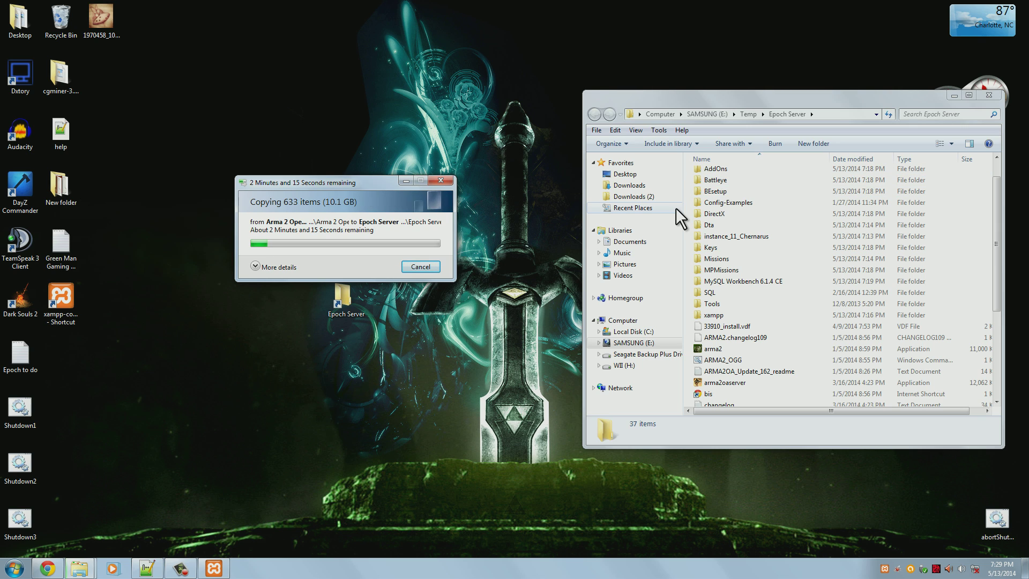
Open instance_11_Chernarus and open HiveExt in Notepad++
left_click(777, 237)
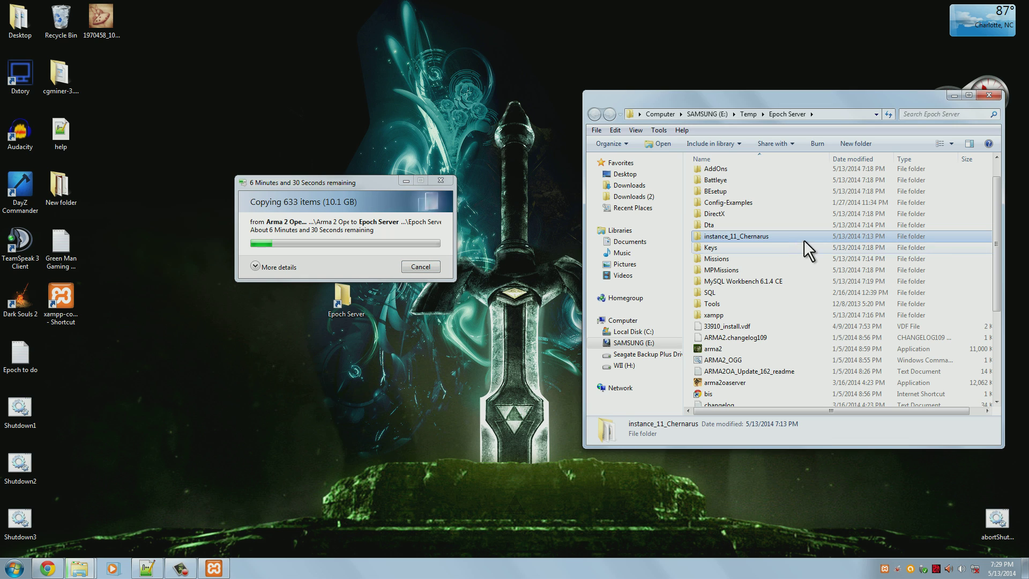
double_click(764, 236)
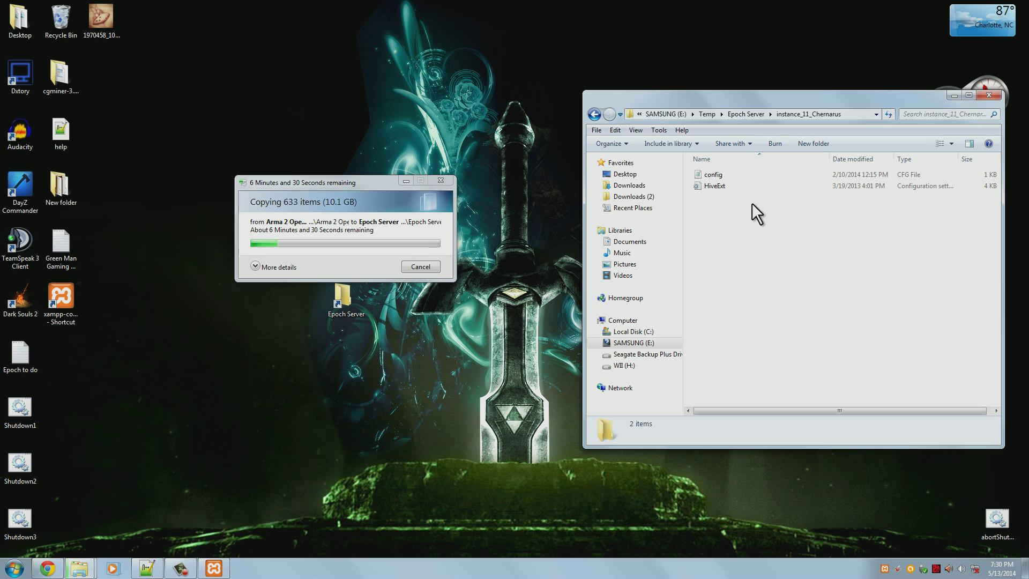
left_click(760, 188)
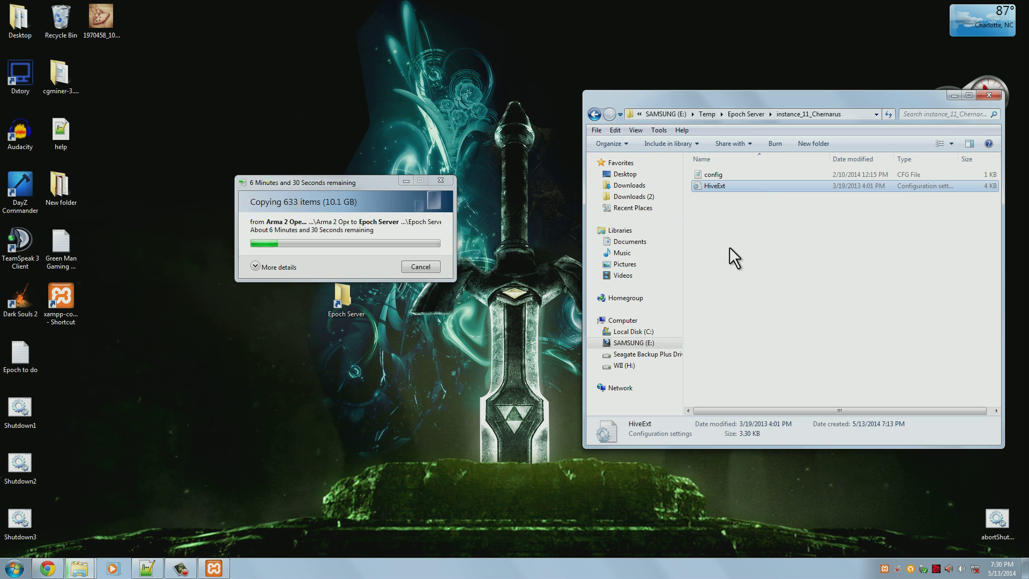
right_click(724, 185)
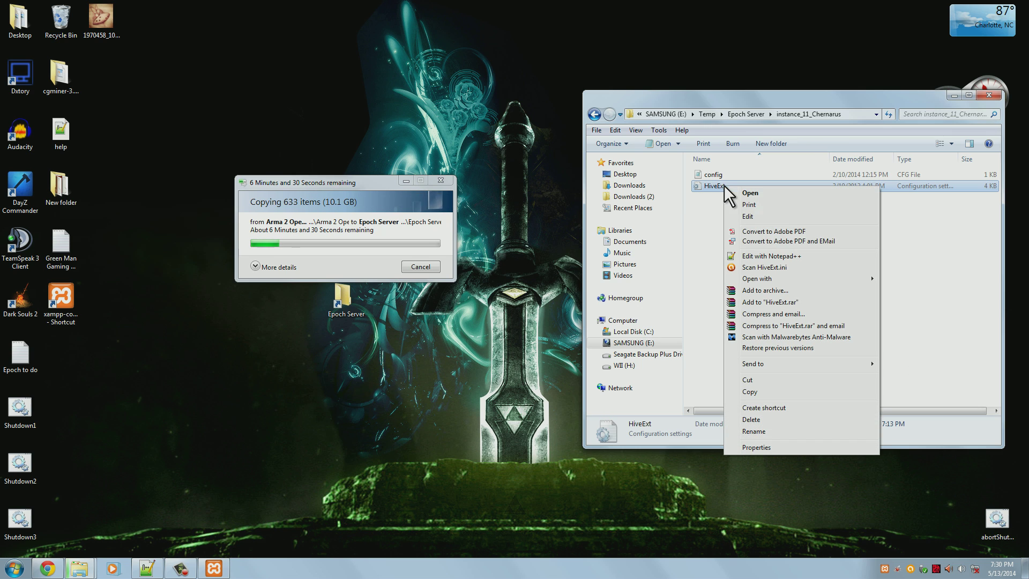
left_click(783, 256)
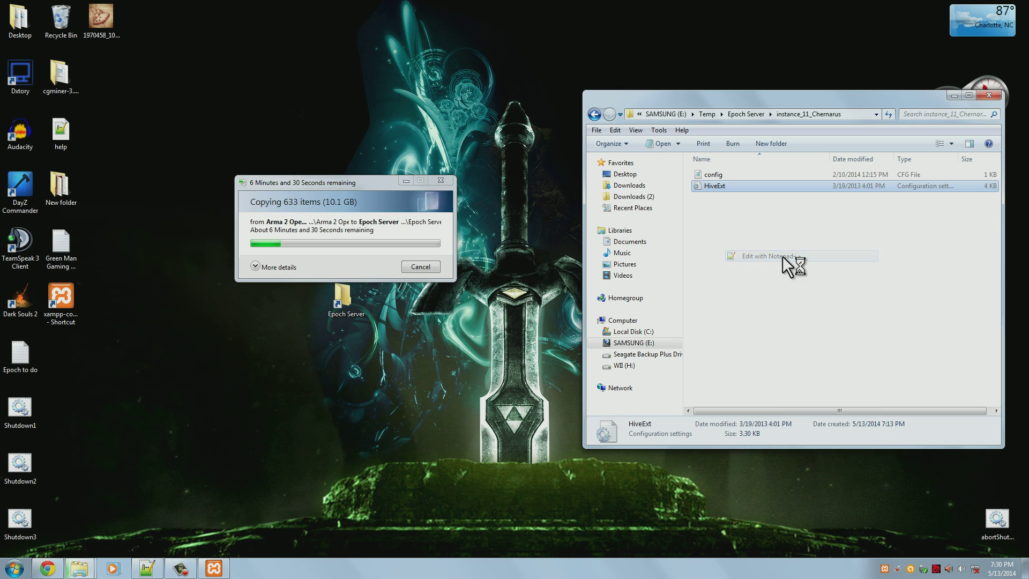
Maximize Notepad++ and review the [Time] section, trying Type values before restoring Static
left_click_drag(580, 160, 401, 96)
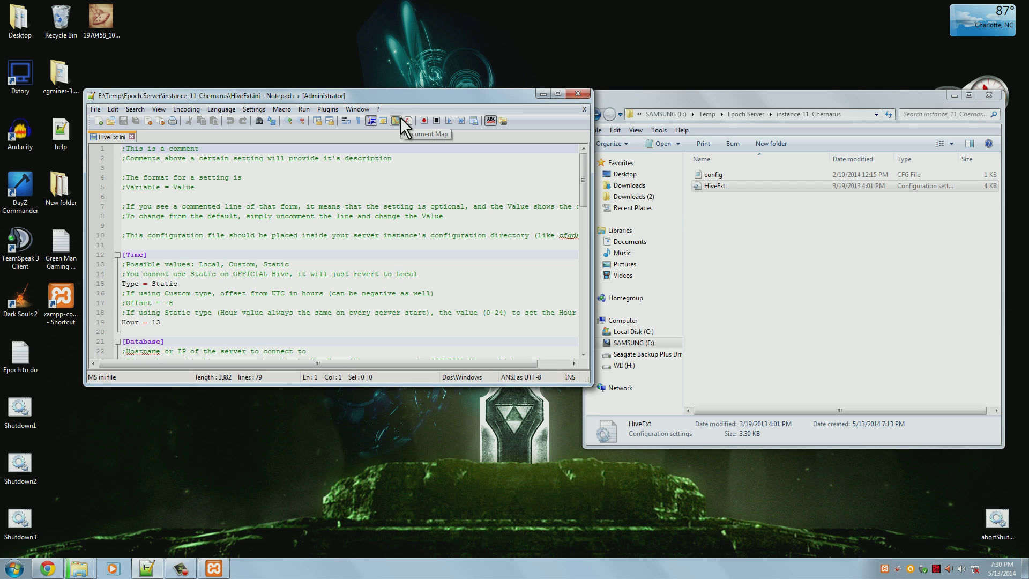
double_click(459, 98)
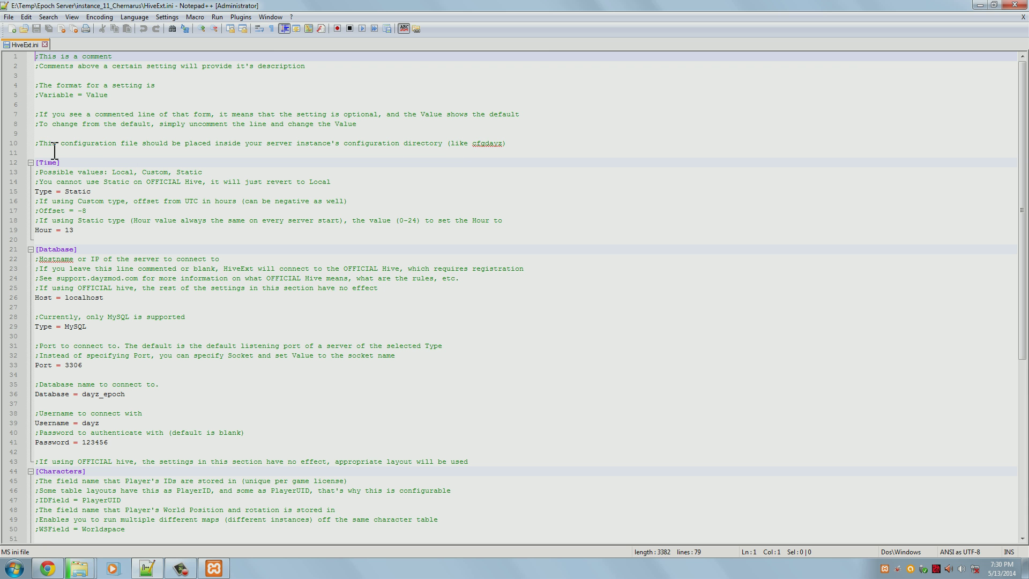
left_click_drag(61, 163, 26, 164)
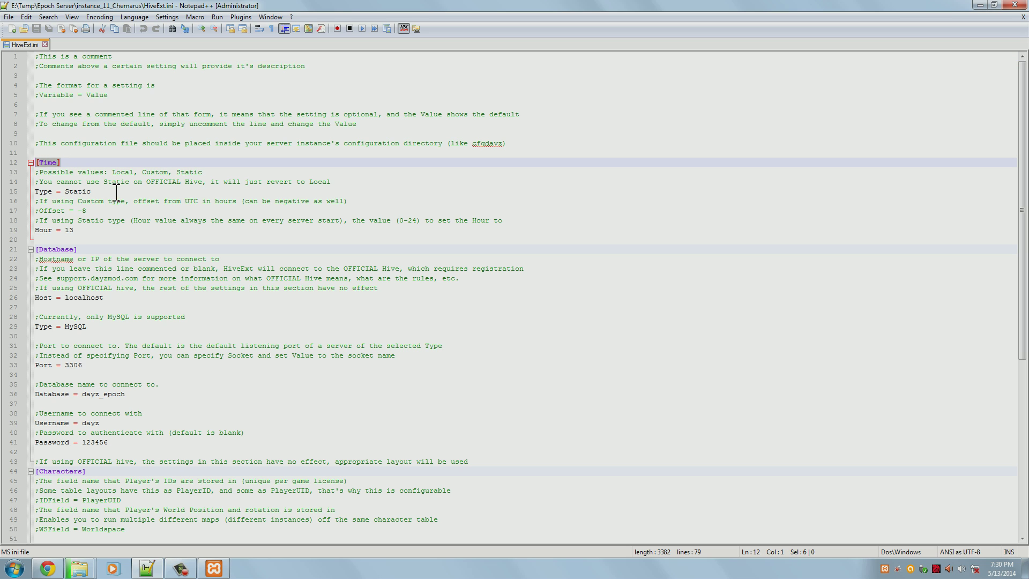
left_click_drag(63, 239, 16, 173)
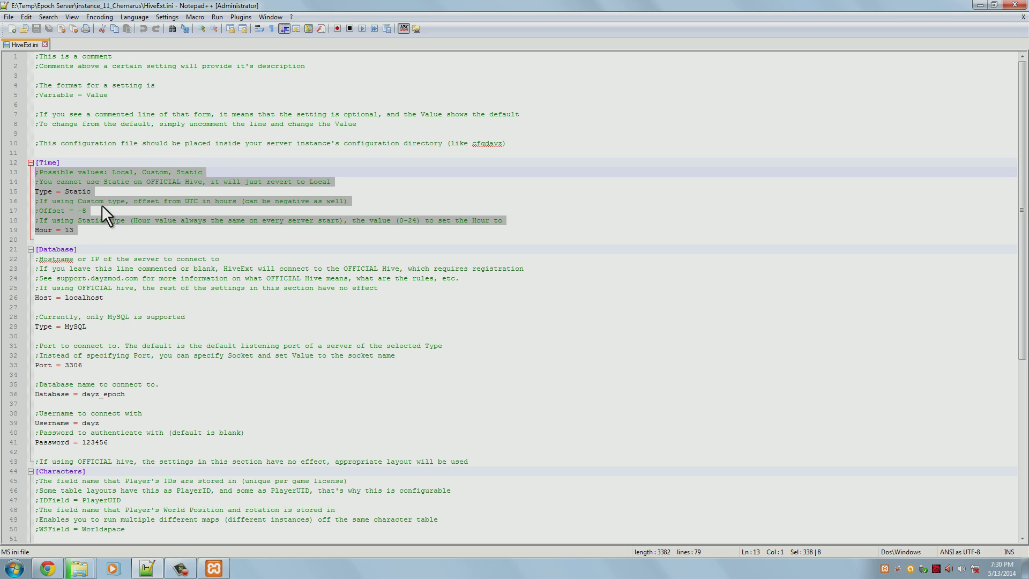
left_click(131, 187)
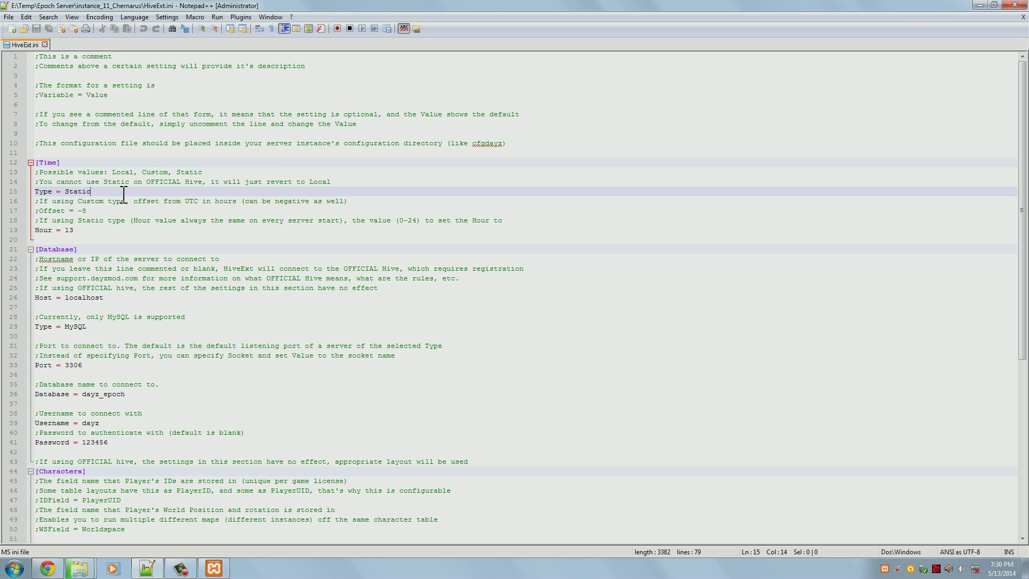
double_click(71, 191)
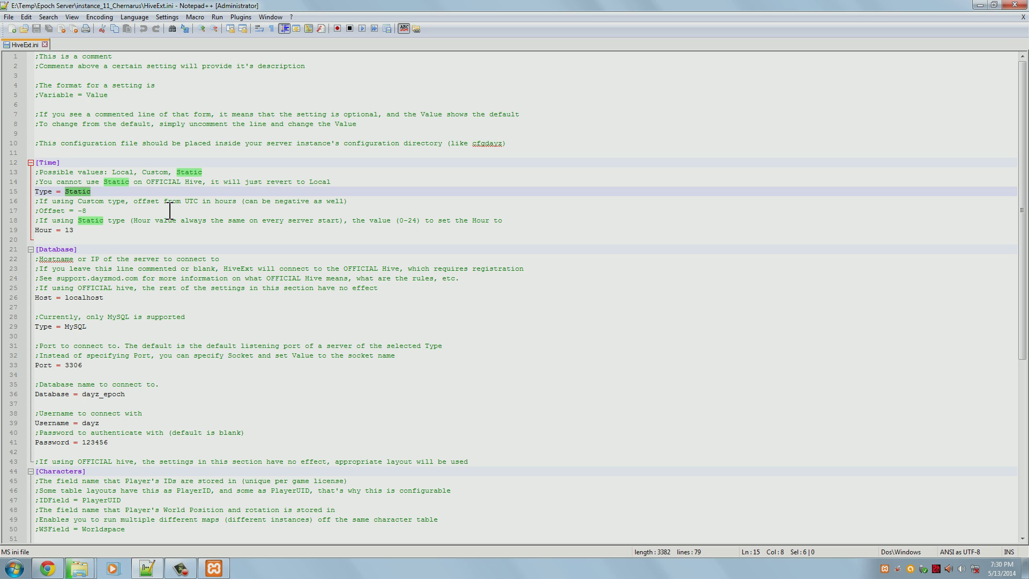
type("Local")
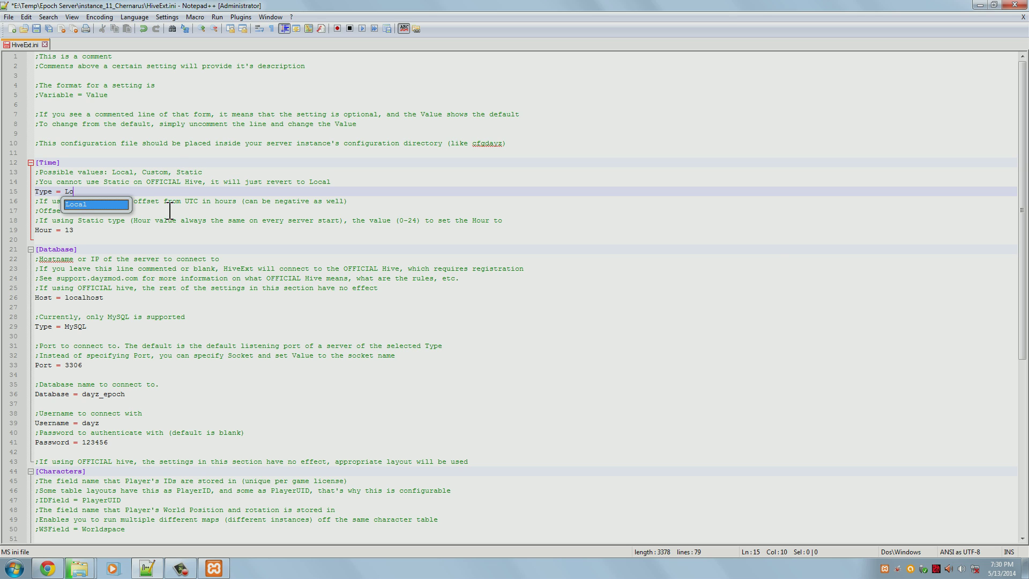
key("BackSpace")
key("BackSpace")
key("BackSpace")
key("BackSpace")
type("CUs")
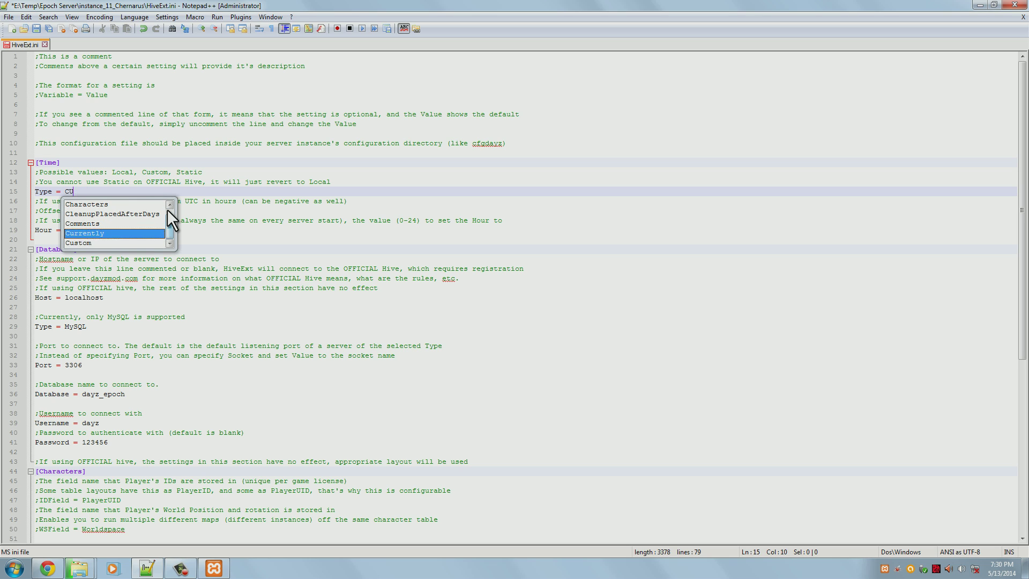
key("BackSpace")
key("BackSpace")
type("ust")
key("BackSpace")
key("BackSpace")
key("BackSpace")
key("BackSpace")
left_click_drag(203, 172, 112, 172)
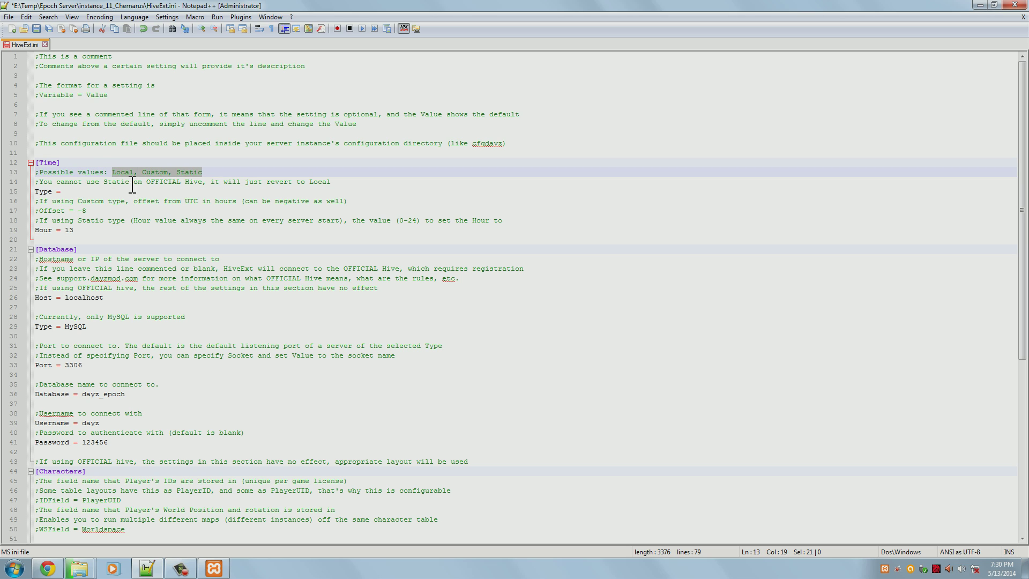
left_click(159, 193)
type("S")
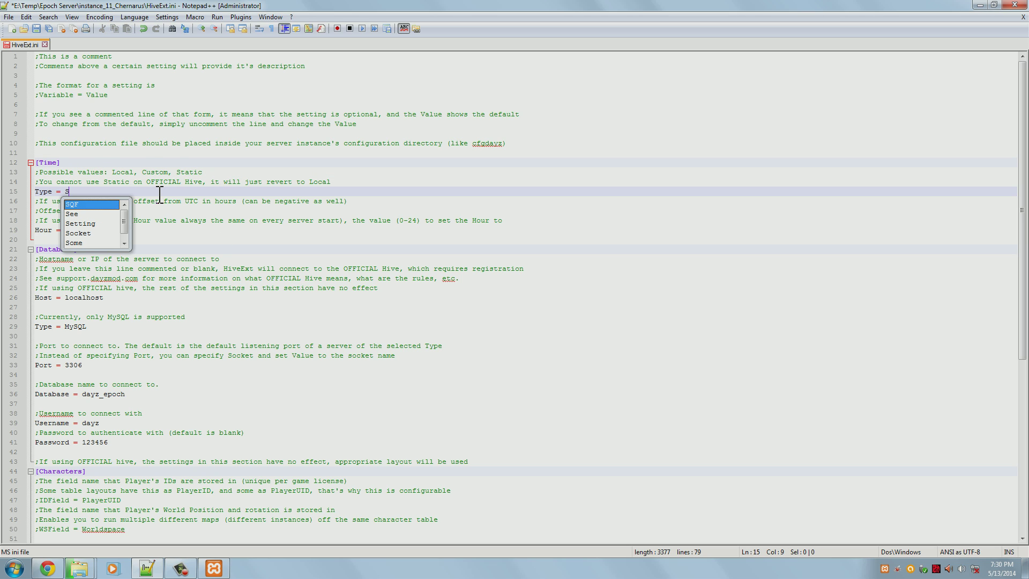
type("tatic")
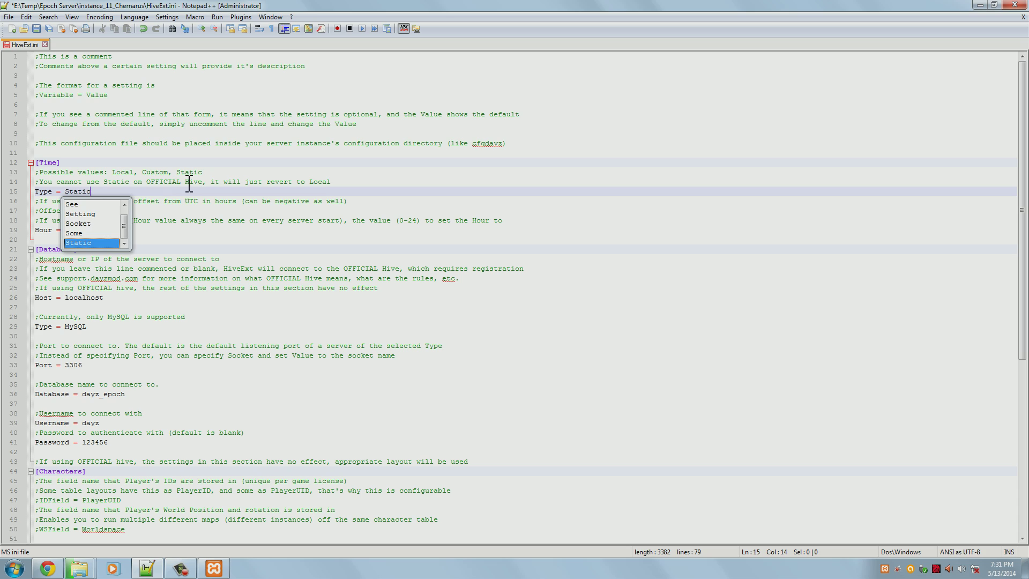
left_click(200, 182)
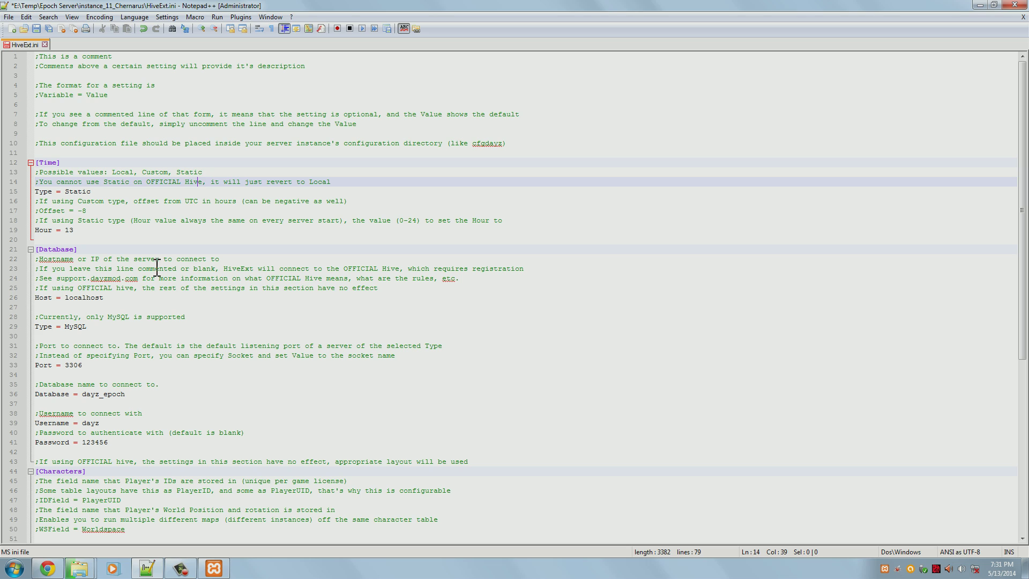
Uncomment the Offset = -8 line and change the Type value to Custom
left_click_drag(82, 232, 32, 230)
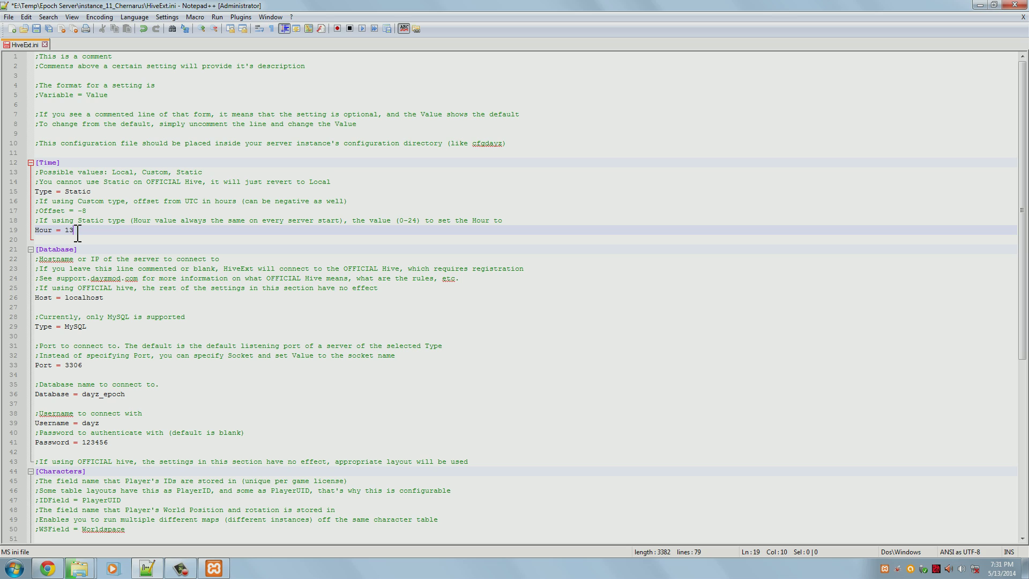
left_click_drag(79, 231, 66, 231)
left_click(78, 231)
left_click(39, 210)
key("BackSpace")
double_click(68, 192)
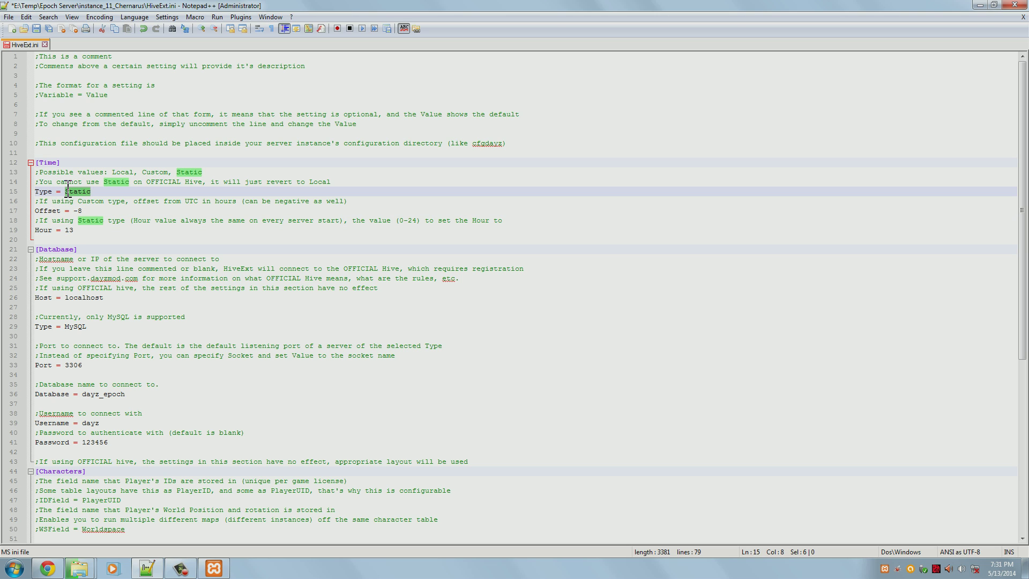
type("Custom")
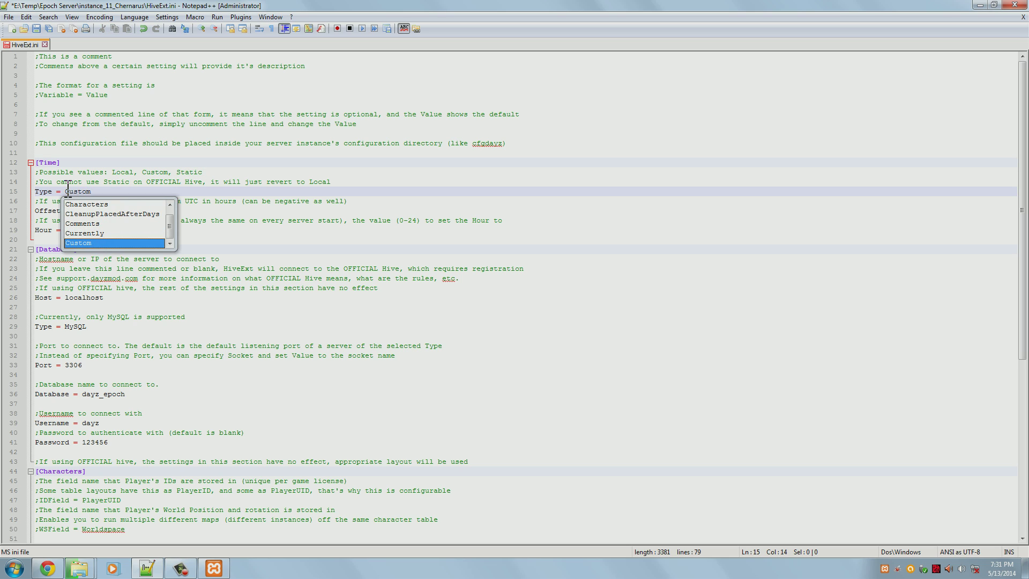
left_click(88, 182)
left_click_drag(92, 212, 77, 217)
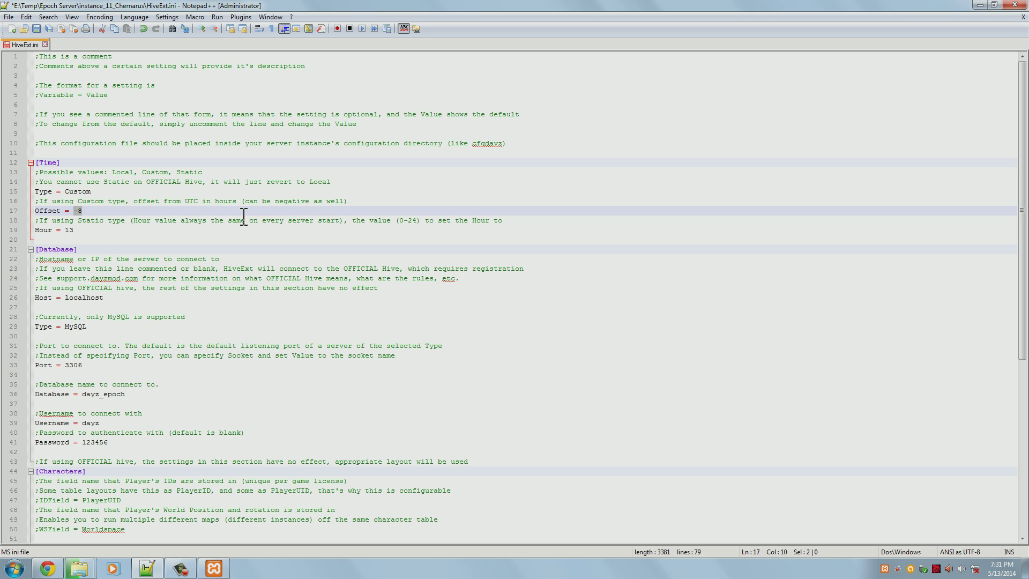
Comment out Hour, set Offset to -2 and comment it out, then set Type to Local
left_click(37, 231)
type(";")
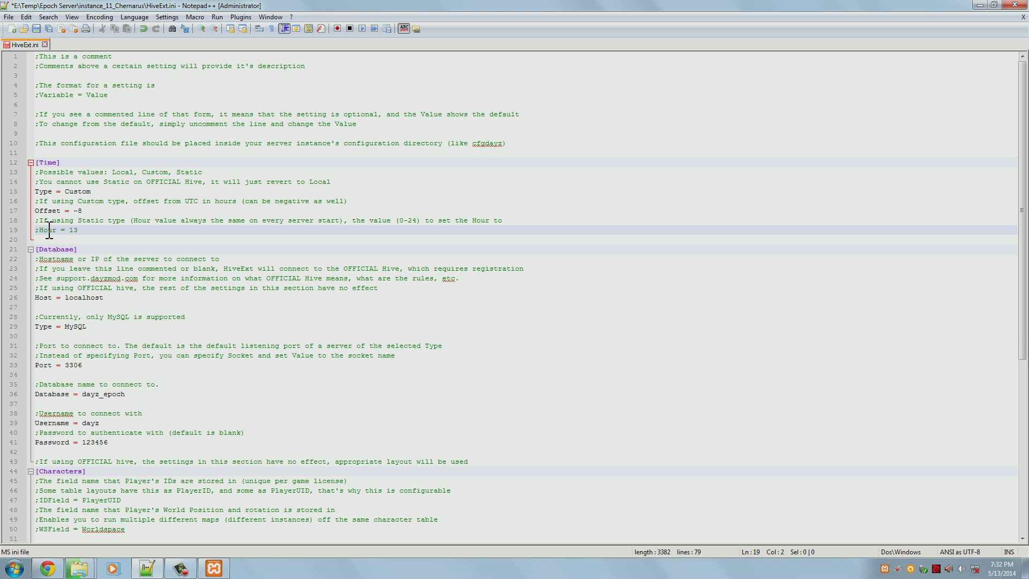
left_click(103, 211)
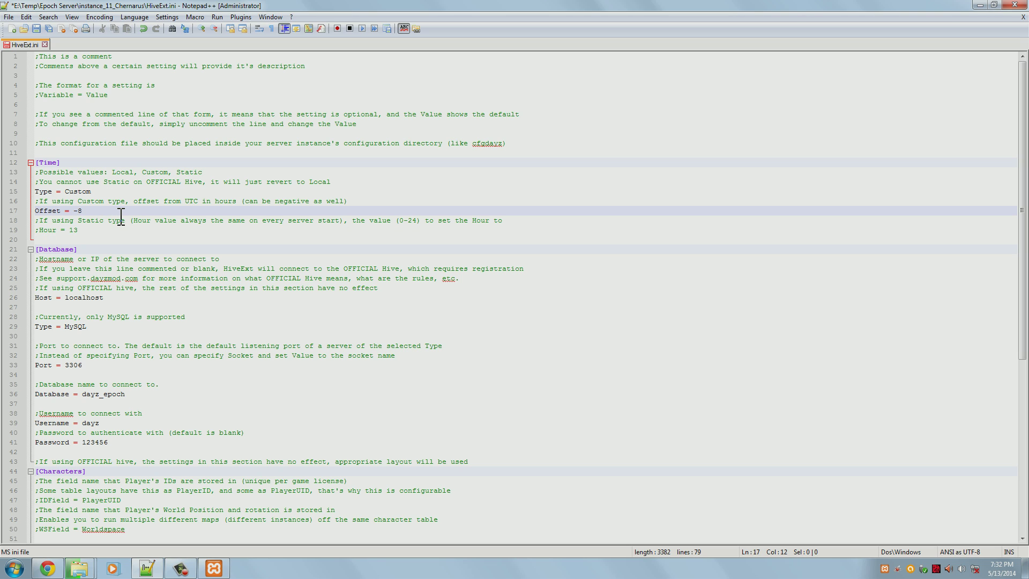
left_click_drag(82, 212, 78, 213)
type("2")
left_click(143, 191)
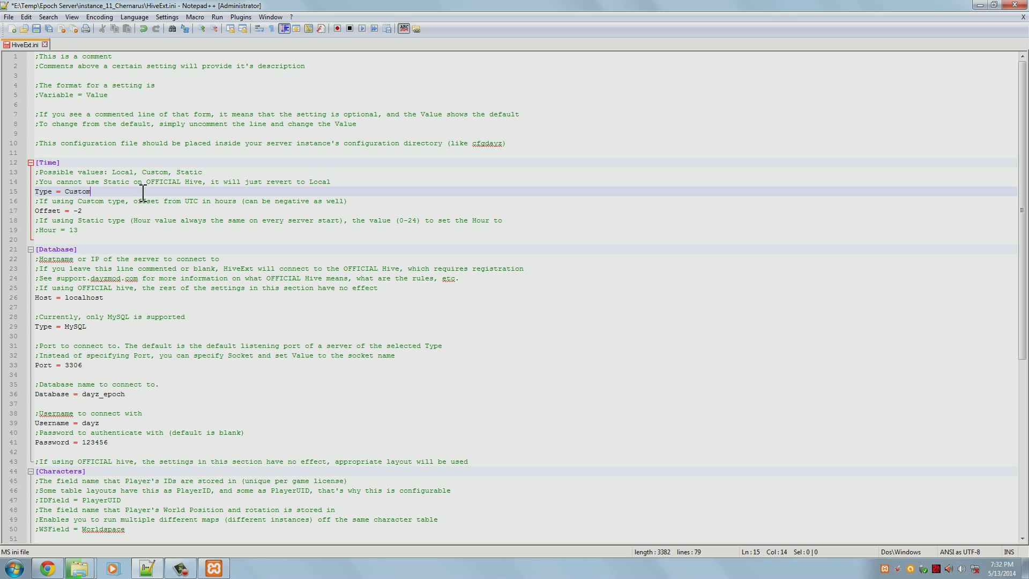
left_click_drag(84, 210, 76, 211)
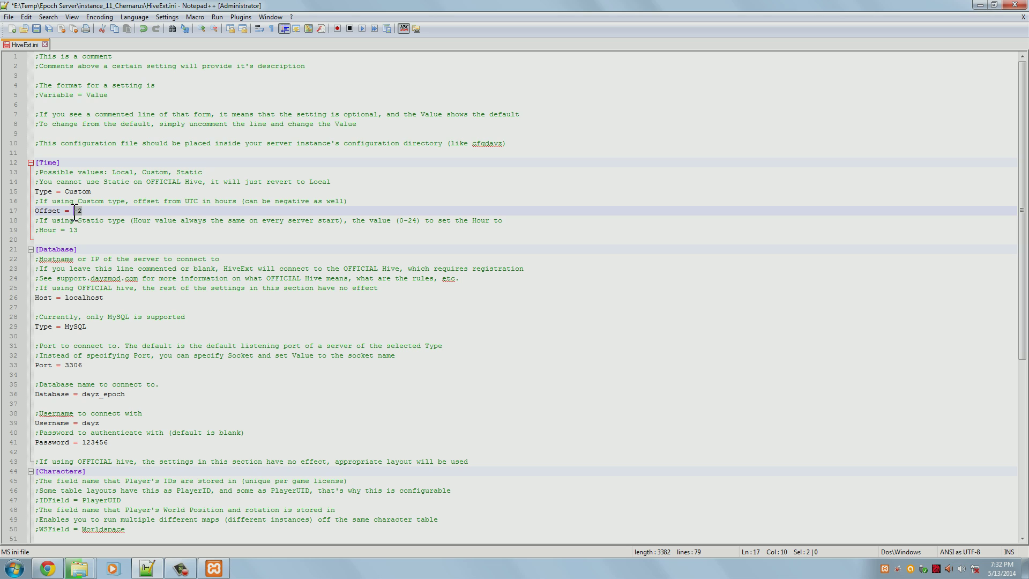
left_click(35, 210)
type(";")
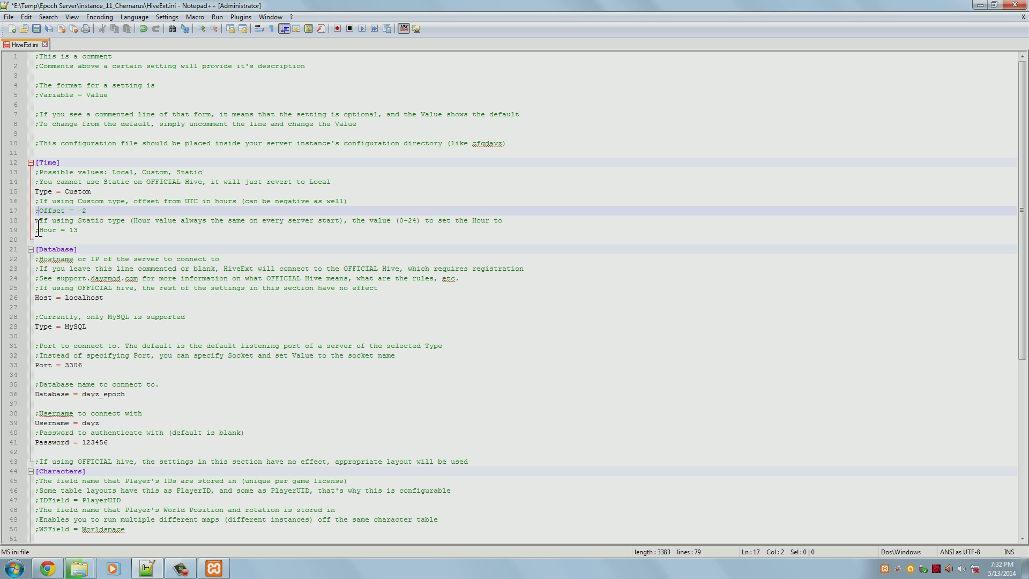
left_click(39, 230)
left_click_drag(92, 192, 66, 192)
type("Local")
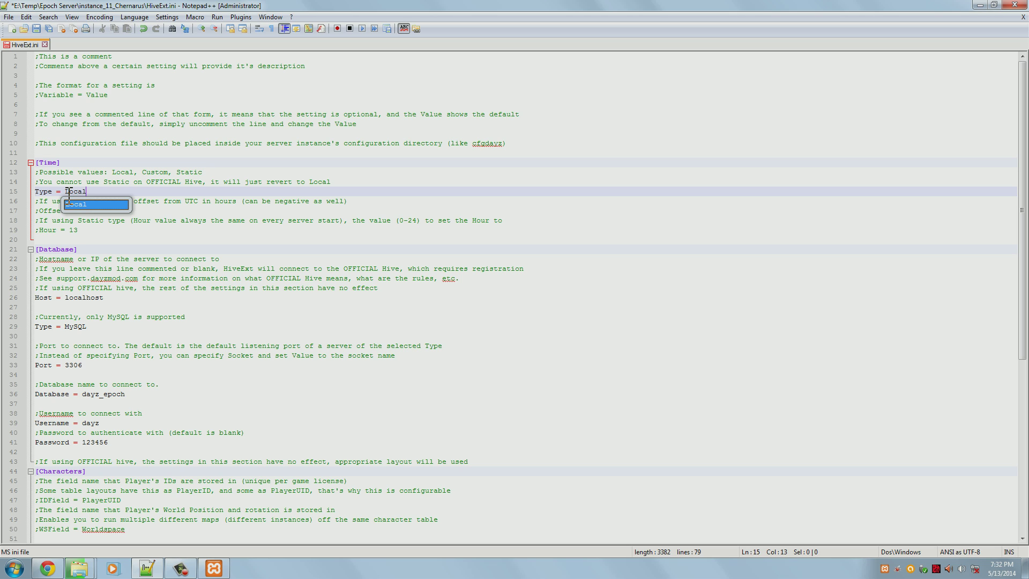
left_click(60, 217)
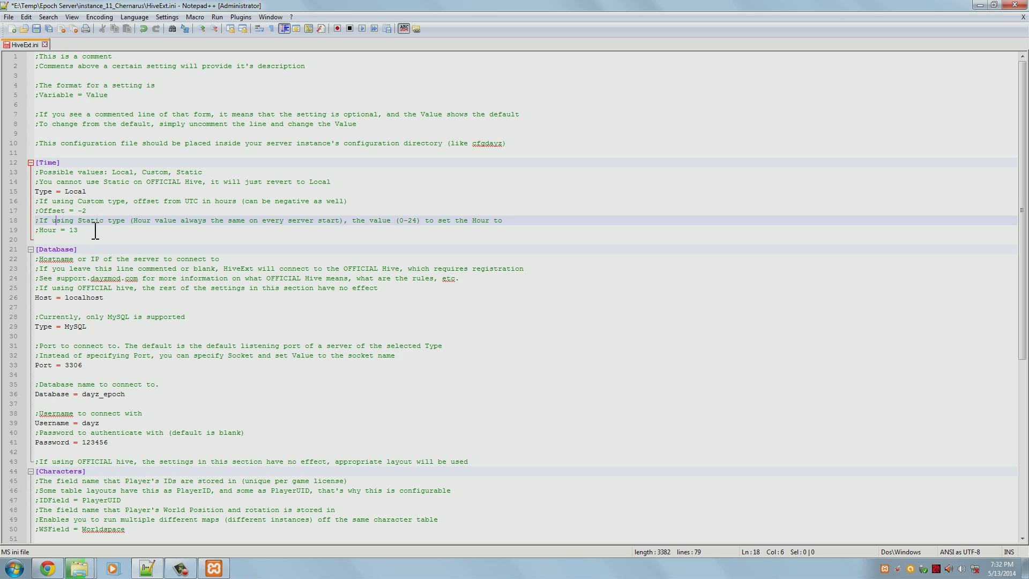
left_click_drag(92, 230, 19, 198)
left_click_drag(89, 193, 17, 196)
left_click(107, 196)
key("Home")
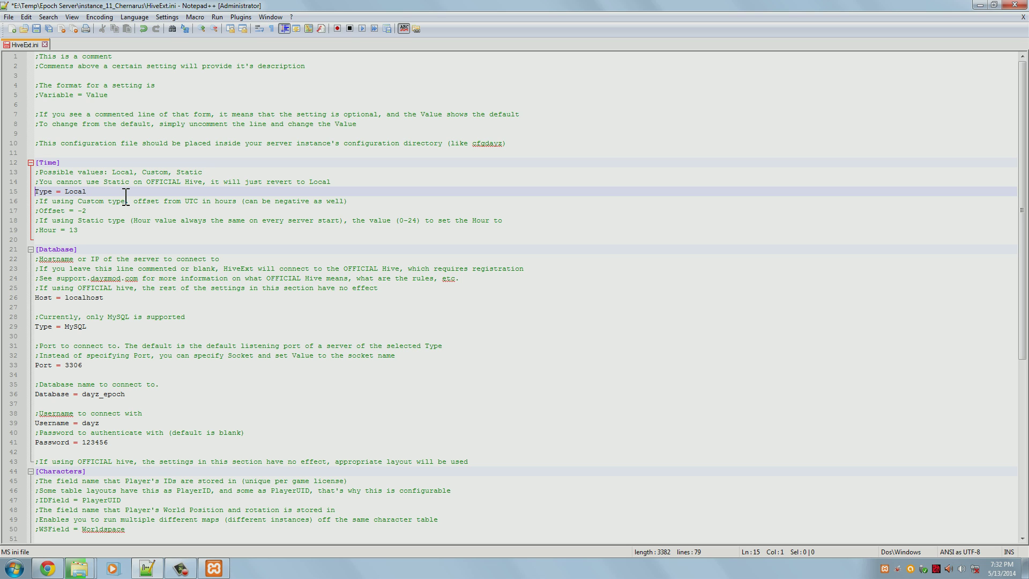
key("End")
double_click(65, 197)
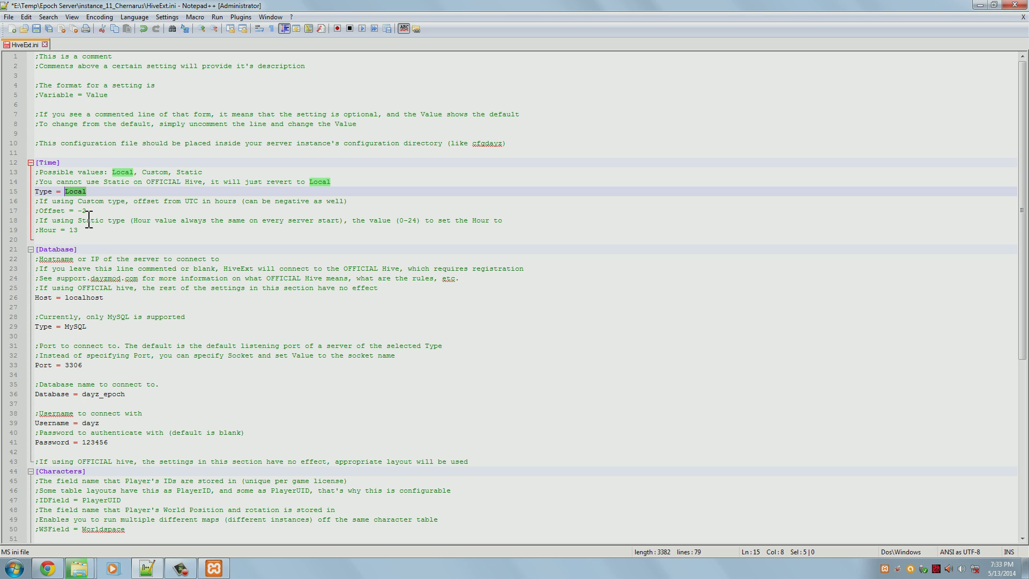
left_click_drag(80, 231, 66, 234)
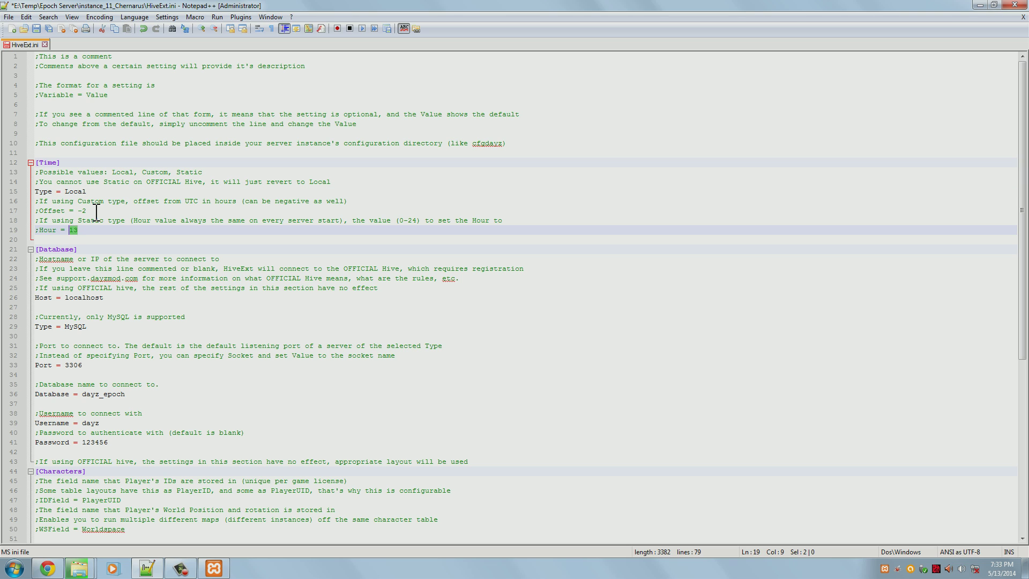
left_click(97, 212)
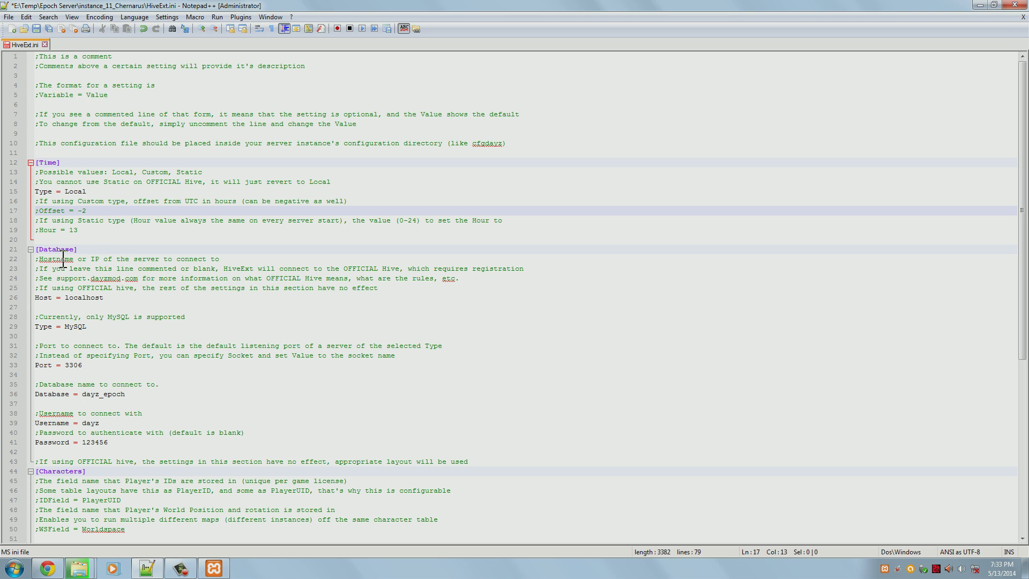
Change the [Database] Username from dayz to root and delete the Password value
left_click(137, 300)
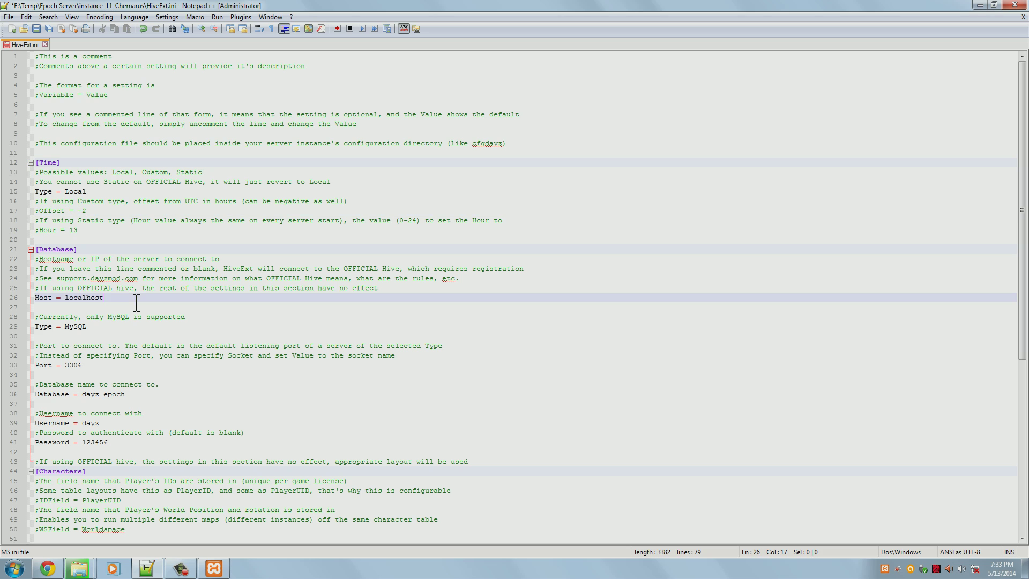
left_click(115, 327)
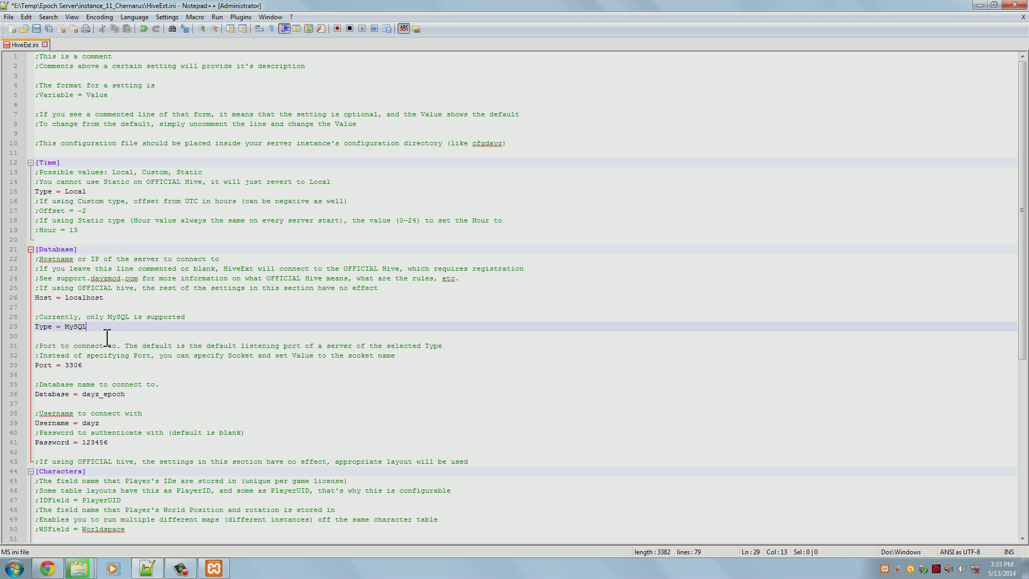
left_click(95, 366)
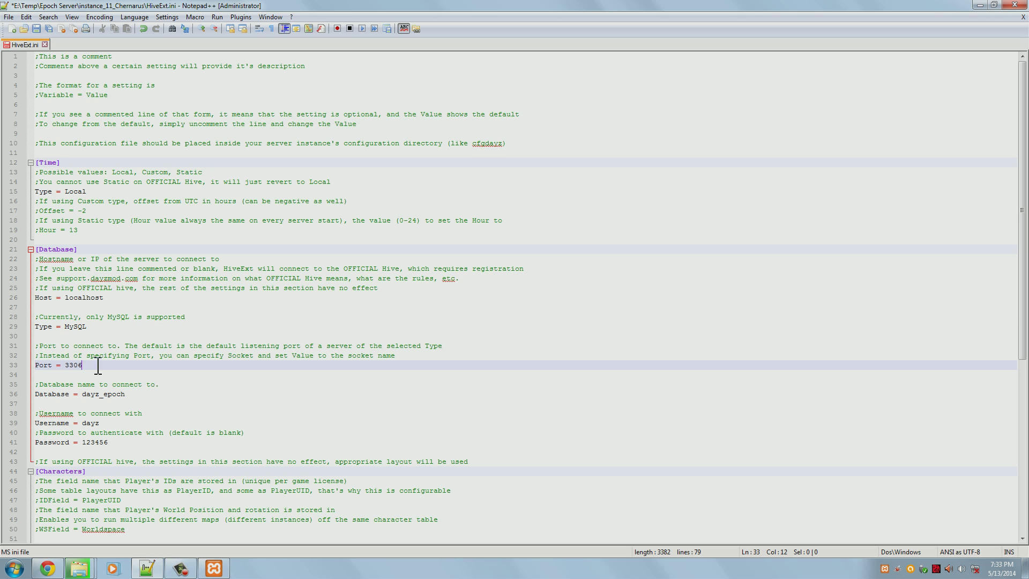
left_click(169, 386)
left_click(165, 394)
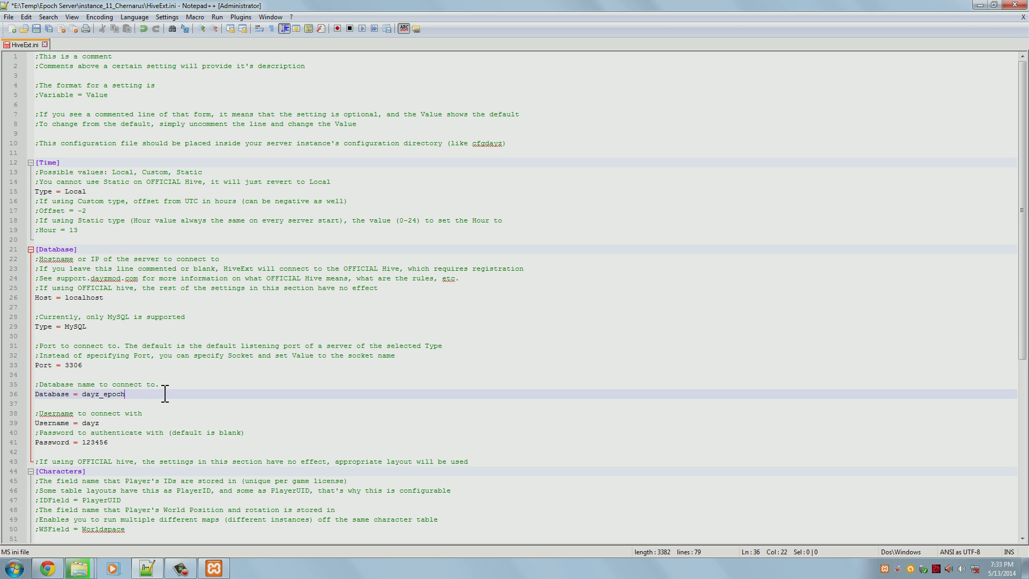
left_click(136, 426)
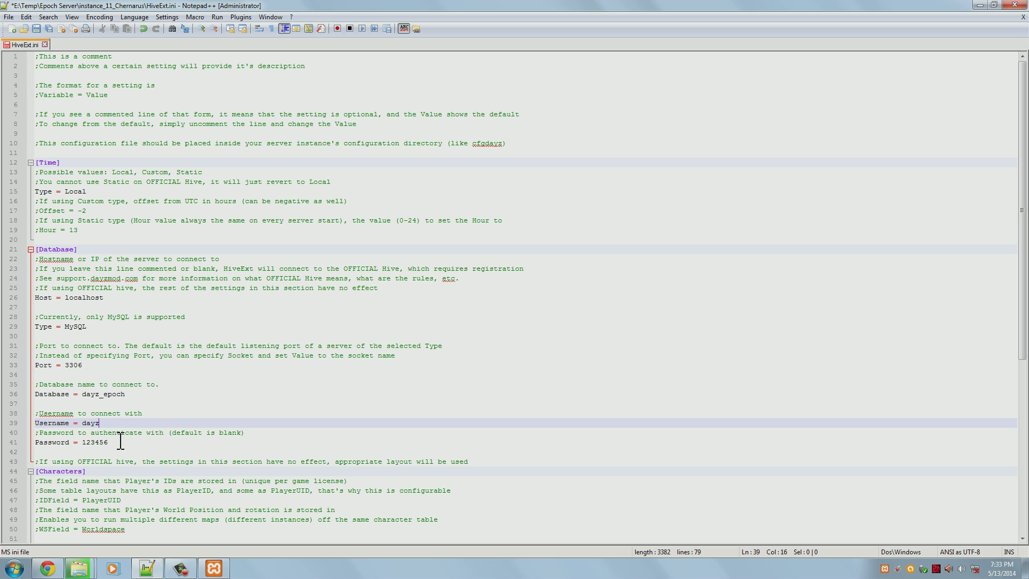
left_click_drag(104, 424, 86, 427)
type("root")
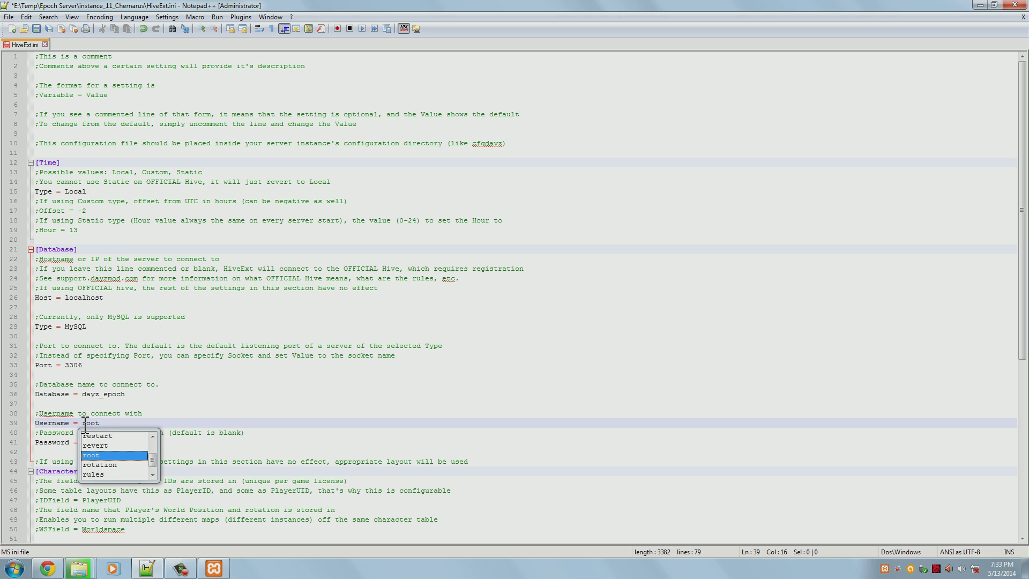
left_click(140, 416)
left_click_drag(109, 444, 83, 445)
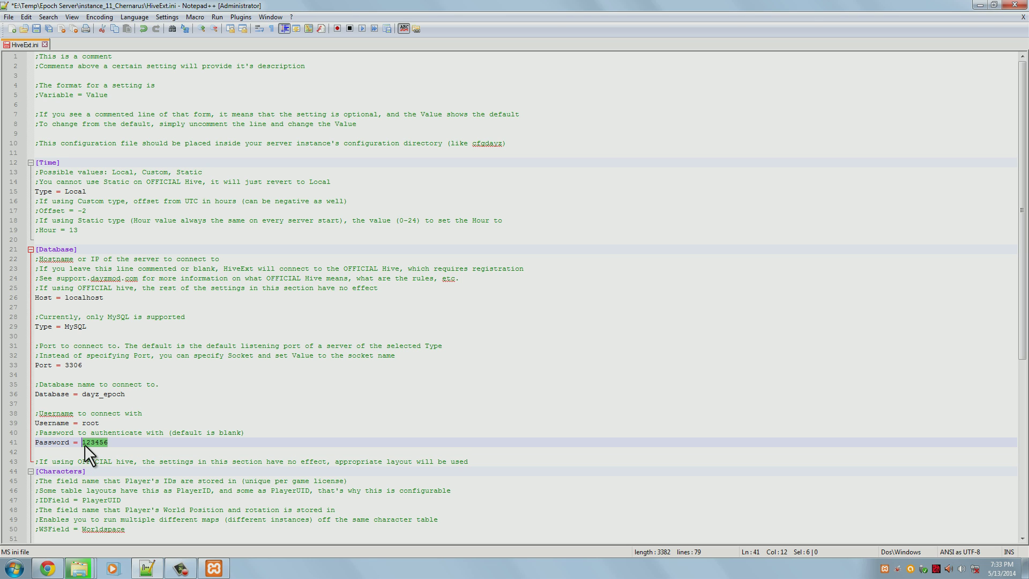
key("Delete")
Select the commented-out [Objects] settings on lines 54–67 of HiveExt.ini
scroll(112, 445, "down", 3)
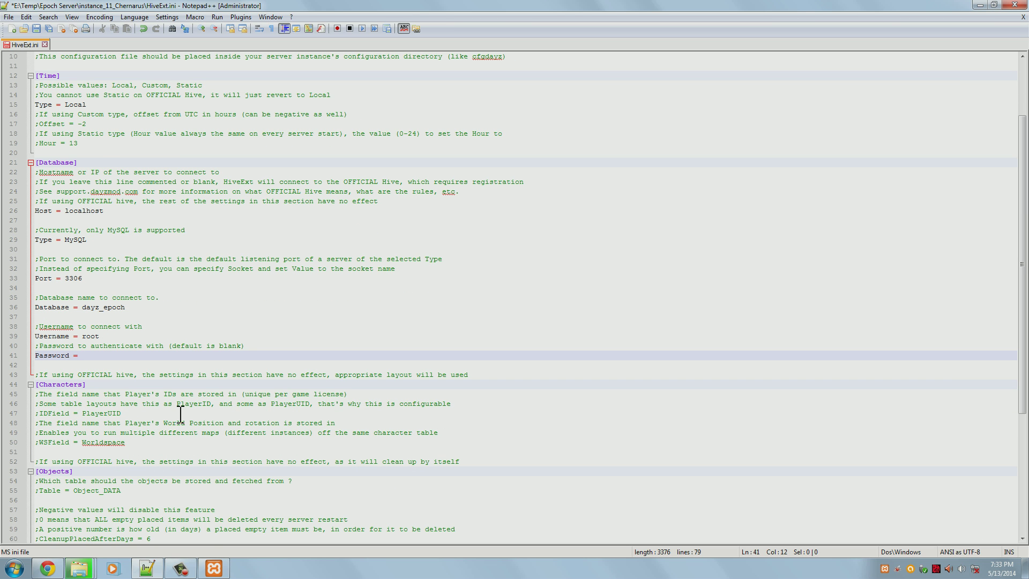
scroll(220, 427, "down", 7)
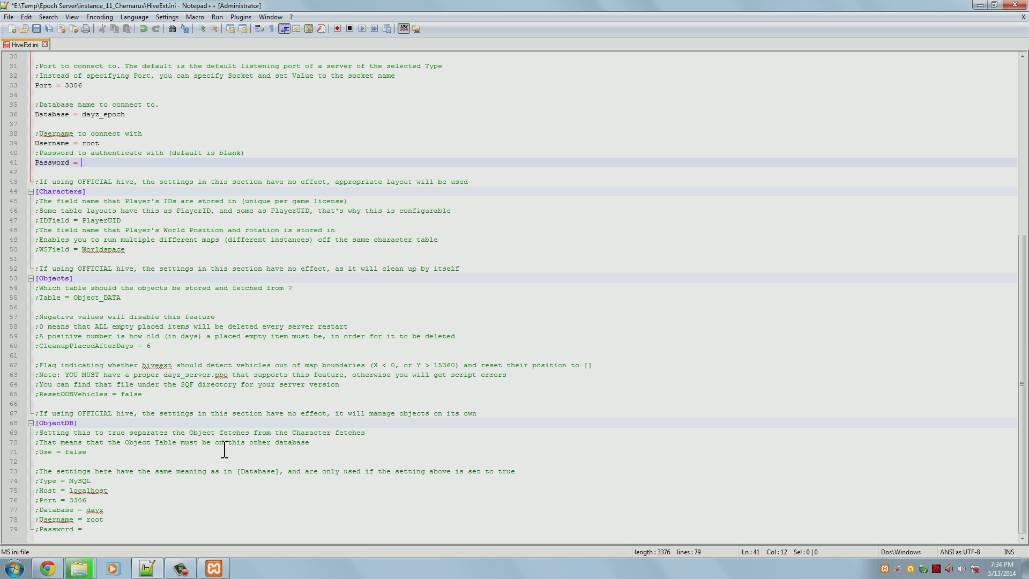
left_click_drag(68, 403, 15, 294)
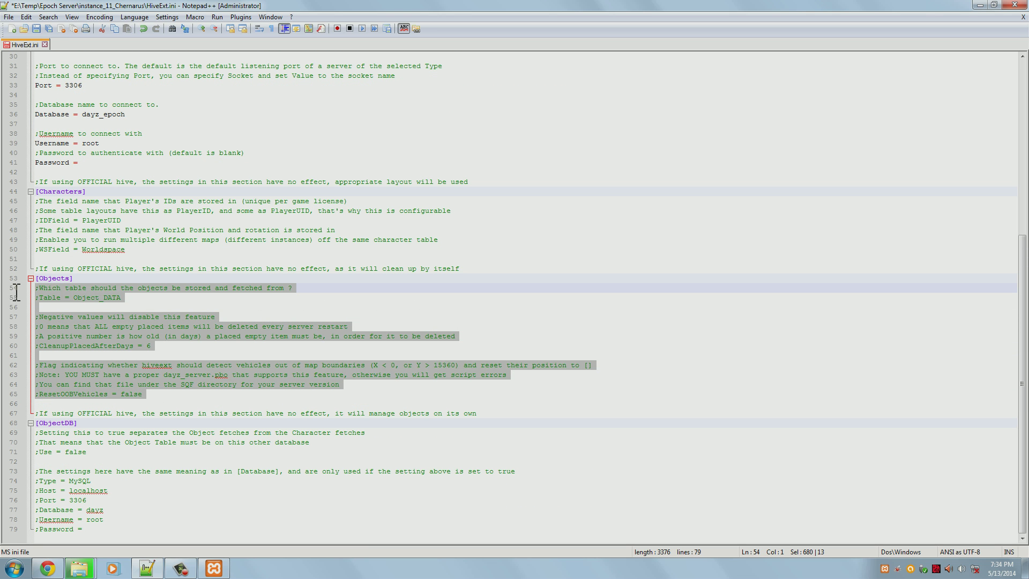
left_click_drag(504, 413, 35, 288)
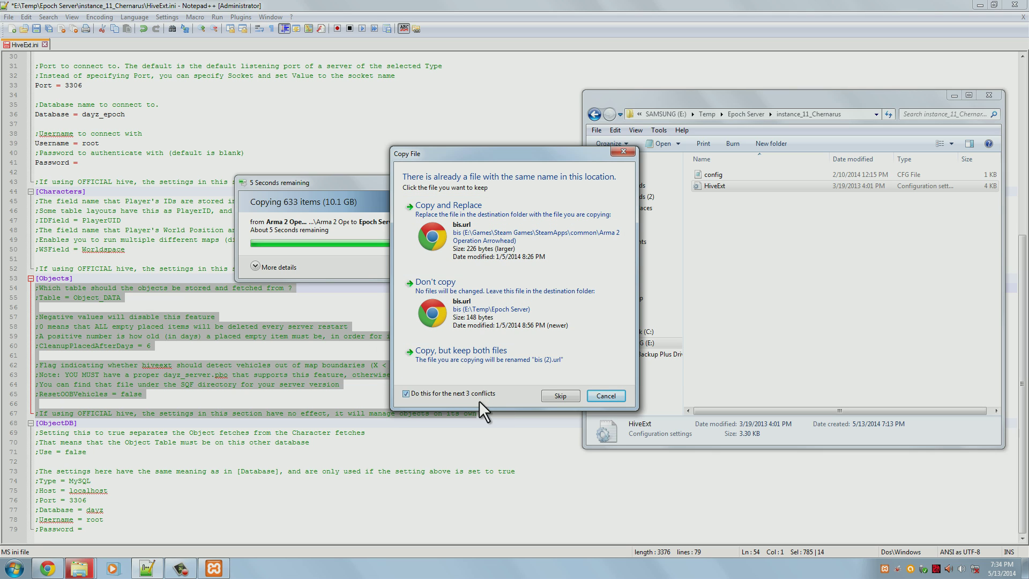
Overwrite the existing bis.url and merge into the existing BEsetup folder, then return to HiveExt.ini
left_click(493, 223)
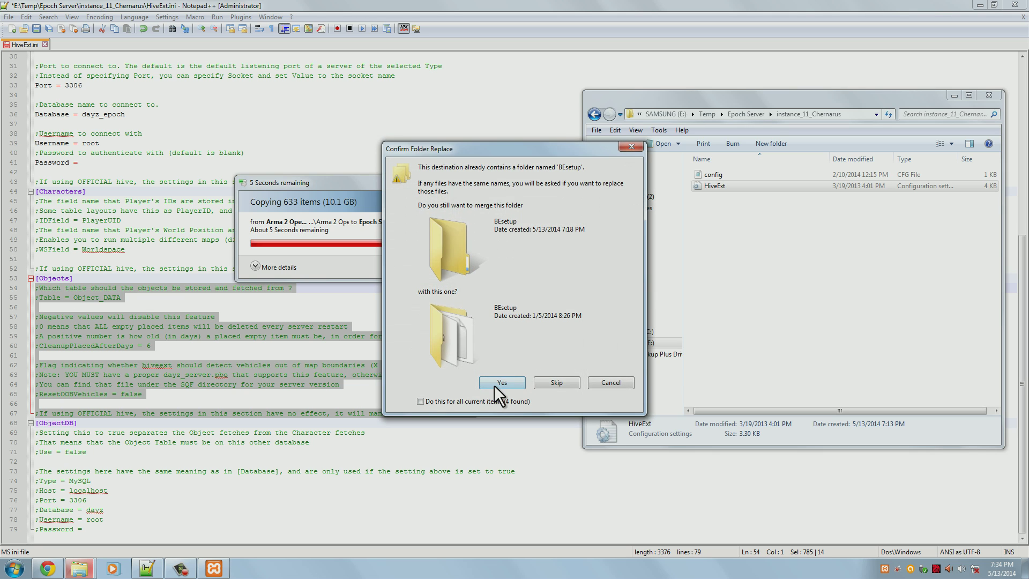
left_click(502, 384)
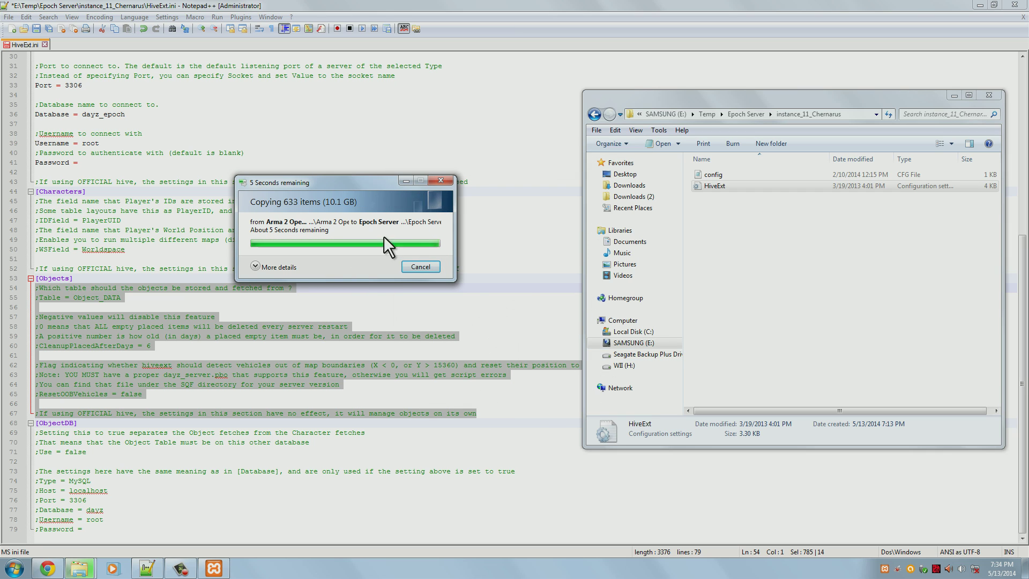
left_click(543, 6)
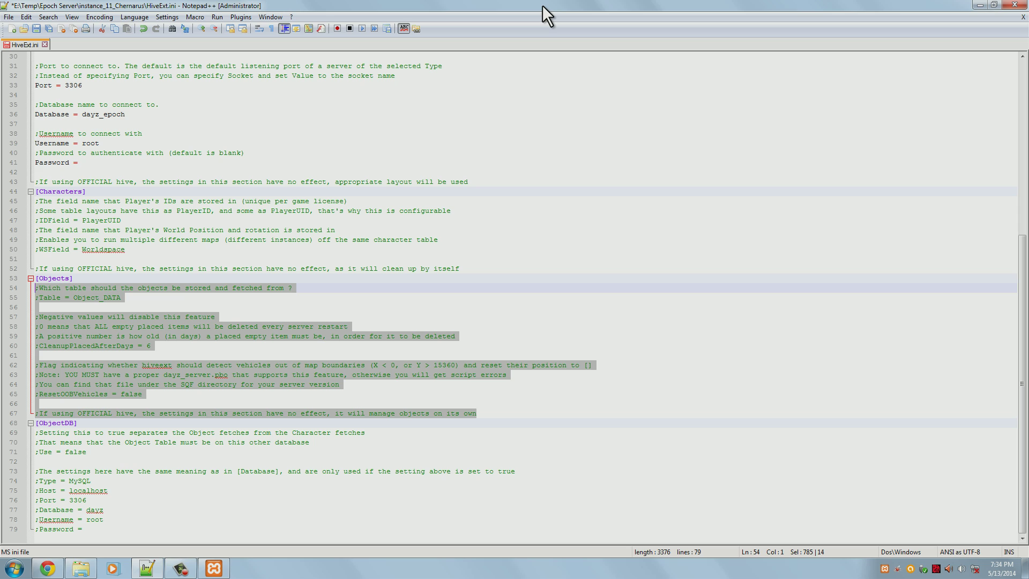
Keep CleanupPlacedAfterDays = 6 on line 60 commented out and save HiveExt.ini
left_click(291, 319)
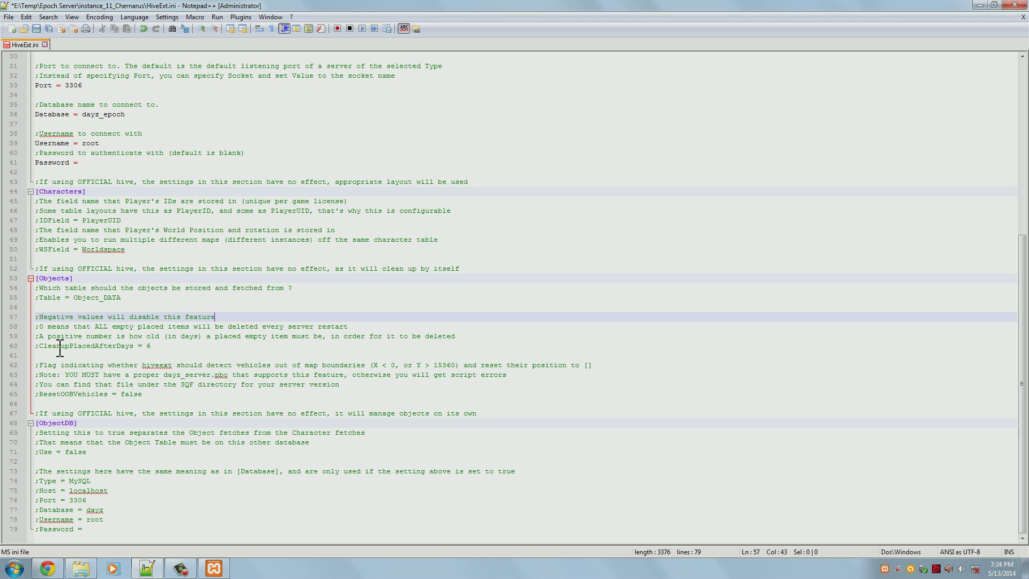
left_click(38, 347)
key("BackSpace")
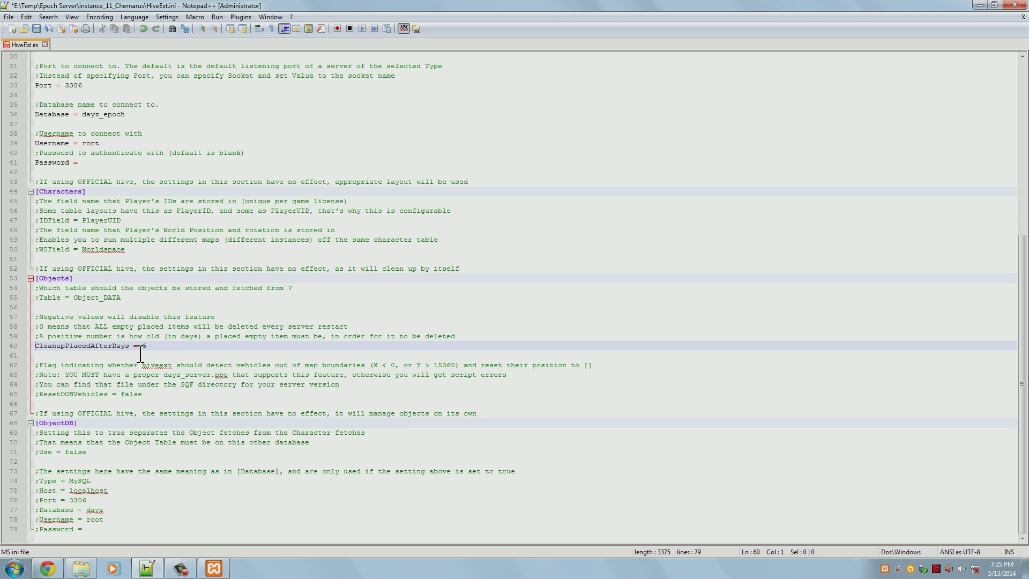
type(";")
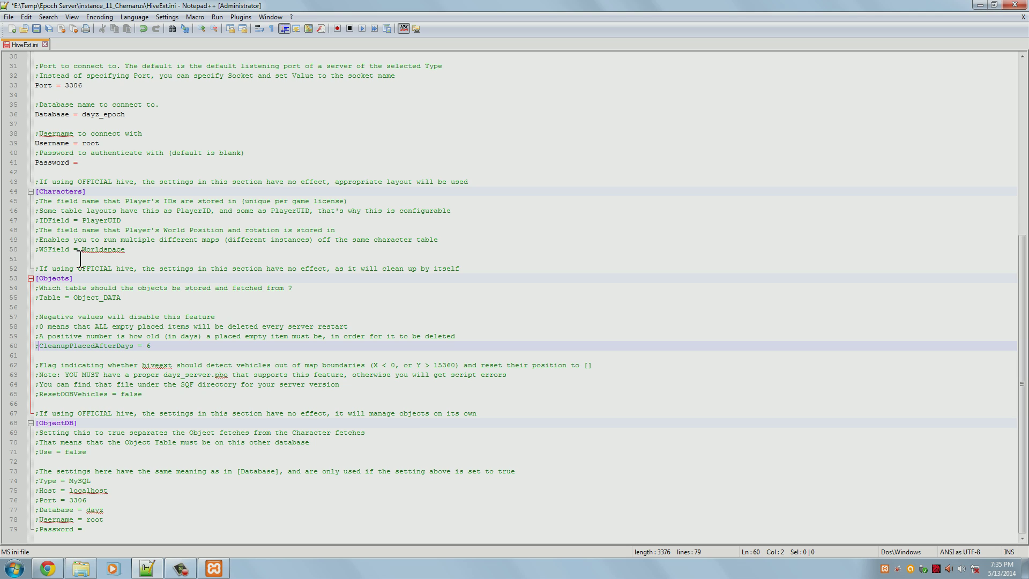
left_click(38, 29)
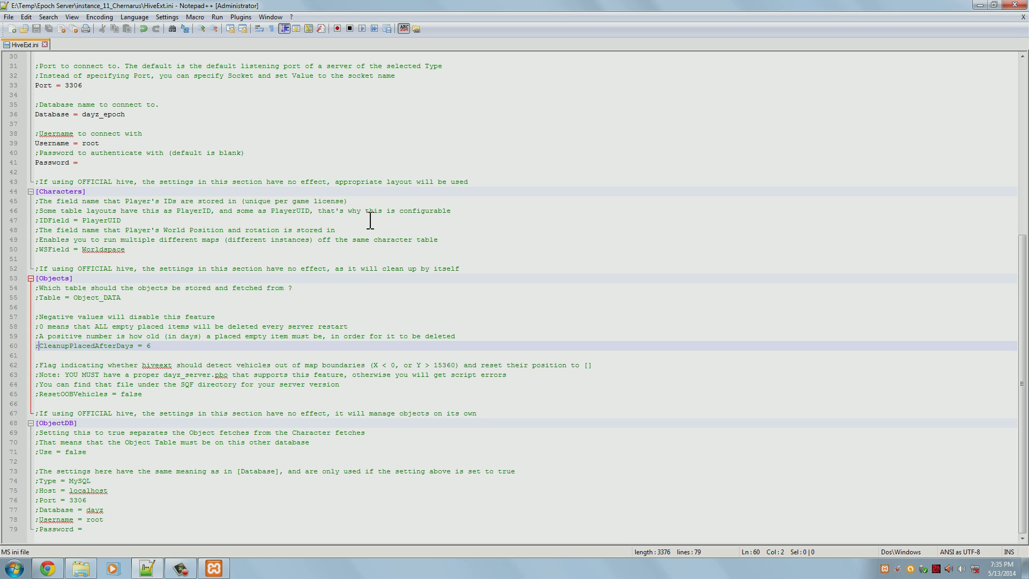
Open config.cfg from instance_11_Chernarus in Notepad++
left_click(81, 569)
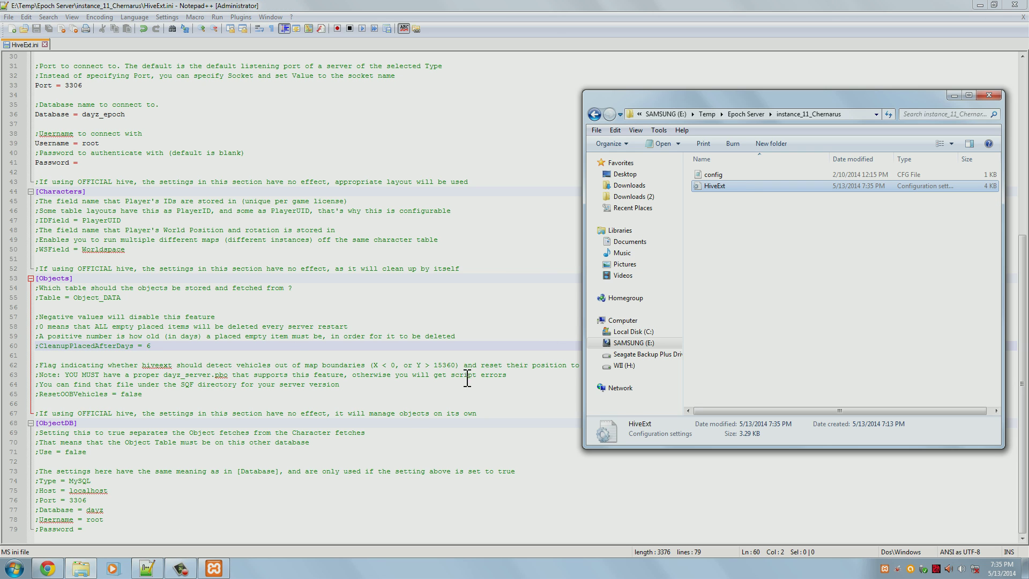
left_click(744, 174)
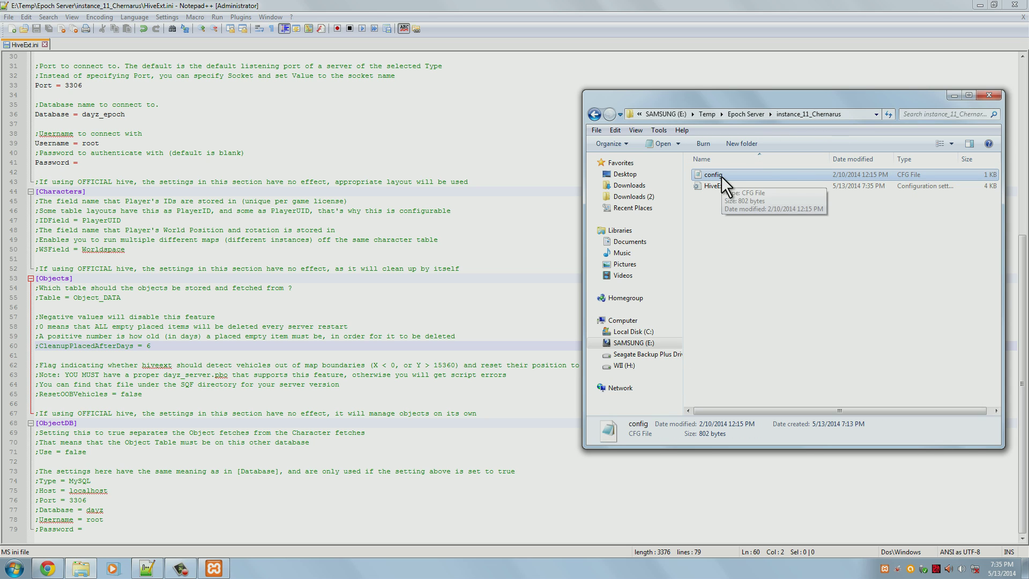
key("Return")
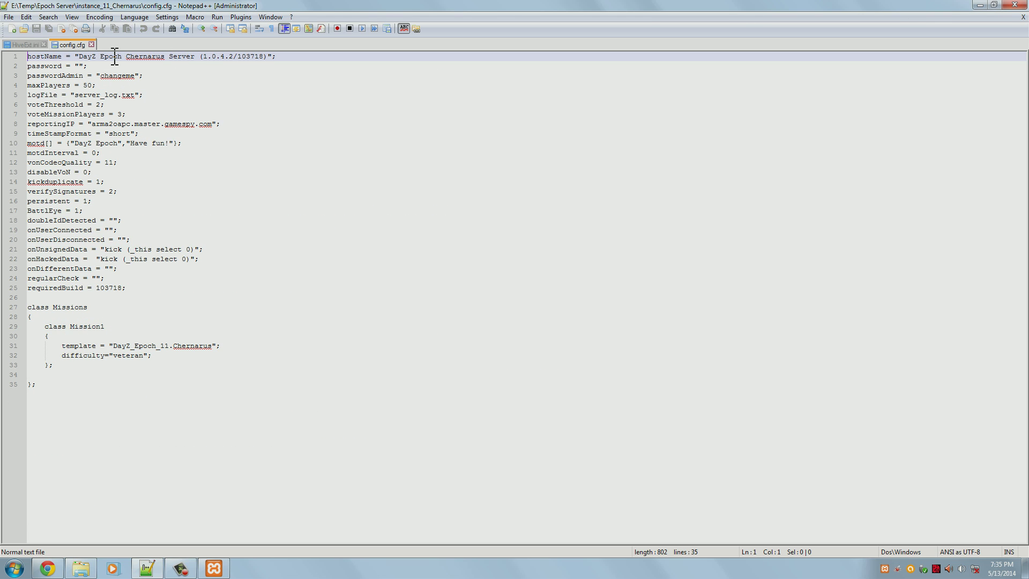
Replace 'DayZ Epoch Chernarus Server' in hostName with the owner's chernarus test server name
left_click_drag(79, 56, 191, 58)
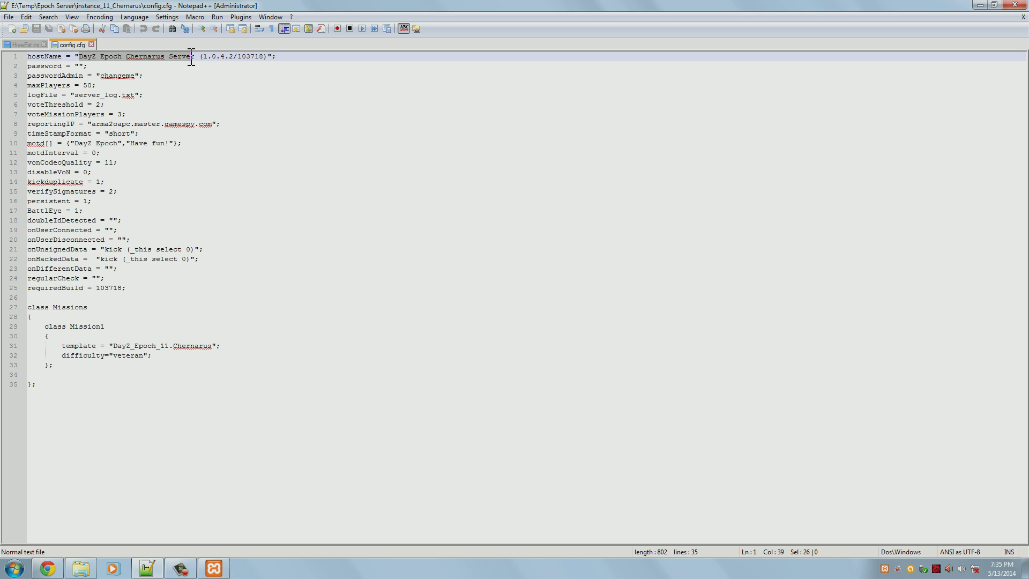
left_click_drag(269, 56, 201, 60)
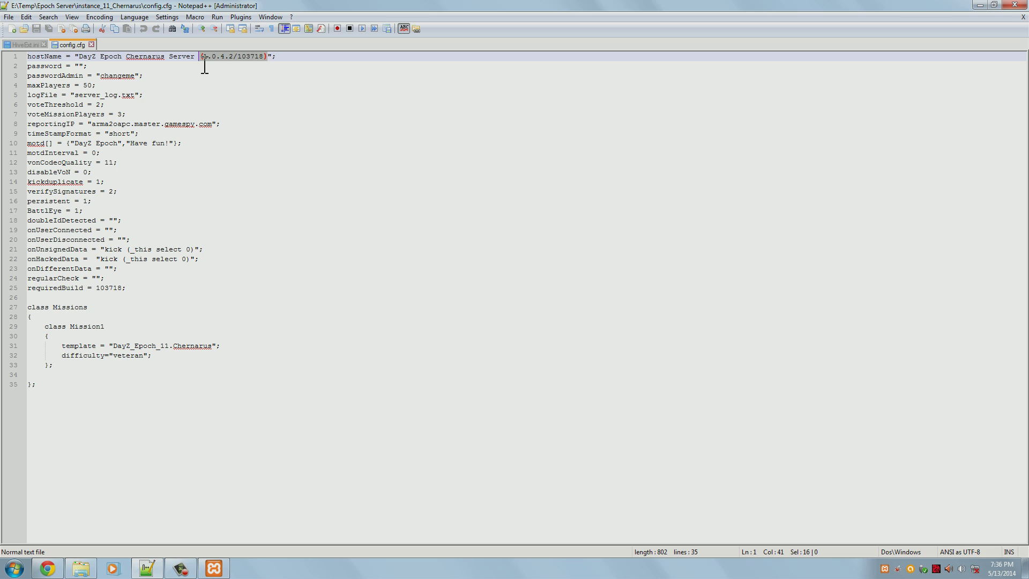
left_click(205, 66)
key("Right")
key("shift+Left")
key("shift+Left")
key("shift+Left")
key("shift+Left")
key("shift+Left")
key("shift+Left")
key("shift+Left")
key("shift+Left")
key("shift+Left")
key("shift+Left")
key("shift+Left")
key("shift+Left")
key("shift+Left")
key("shift+Left")
key("shift+Left")
key("shift+Left")
key("shift+Left")
key("shift+Left")
key("shift+Left")
key("shift+Left")
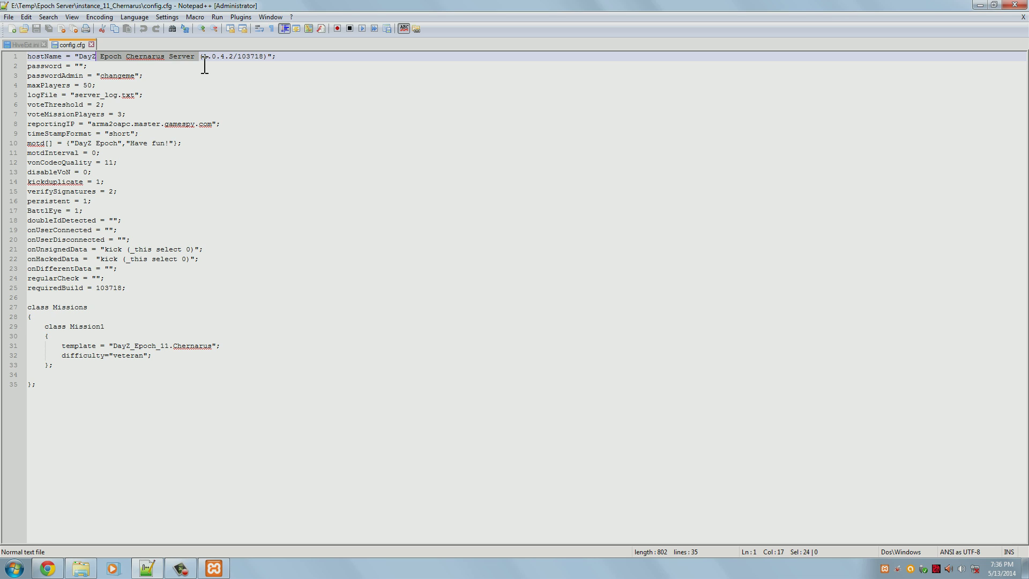
key("shift+Left")
type("Nox'")
type("s ")
type("cherna")
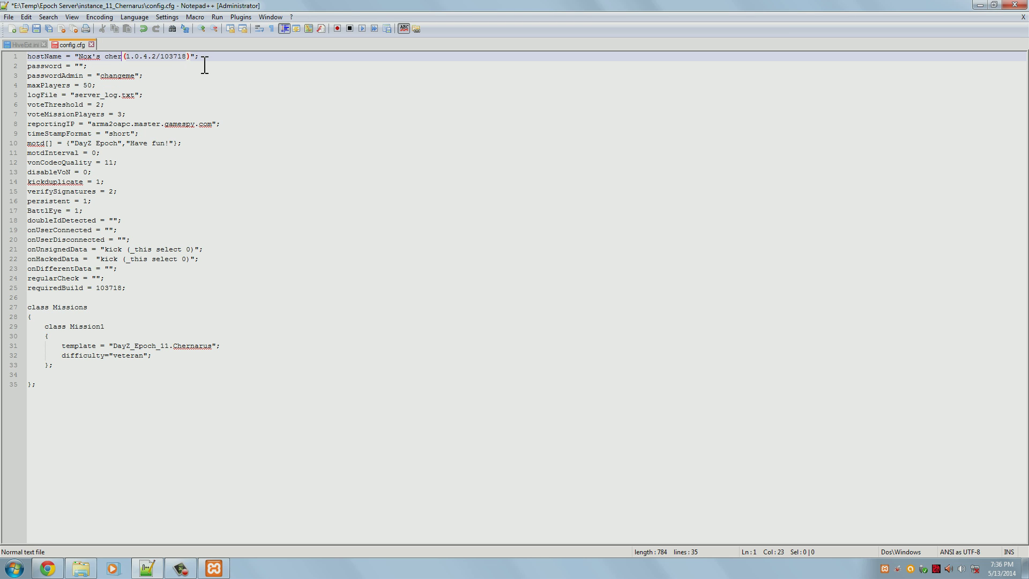
type("rous test server.")
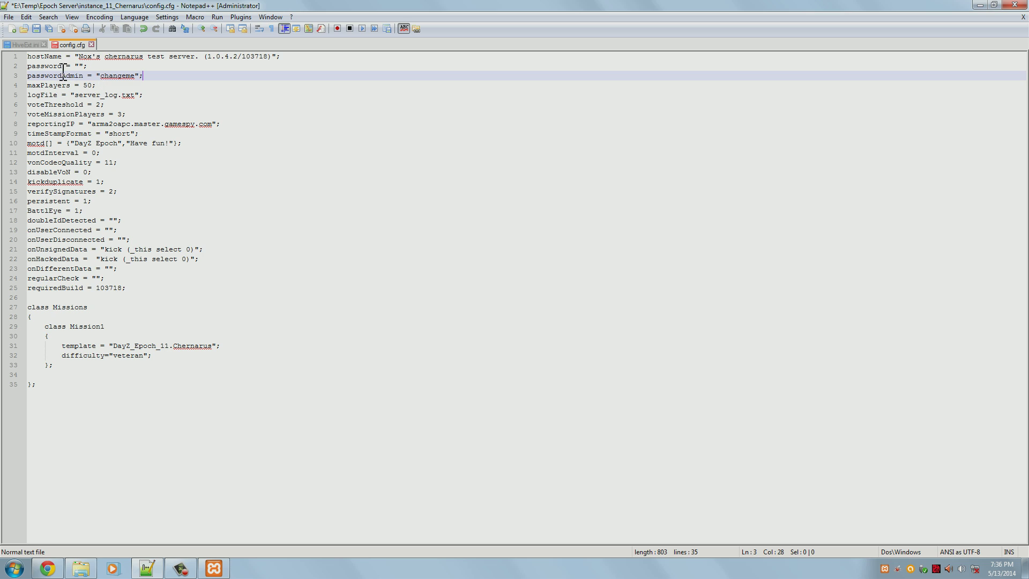
left_click(81, 66)
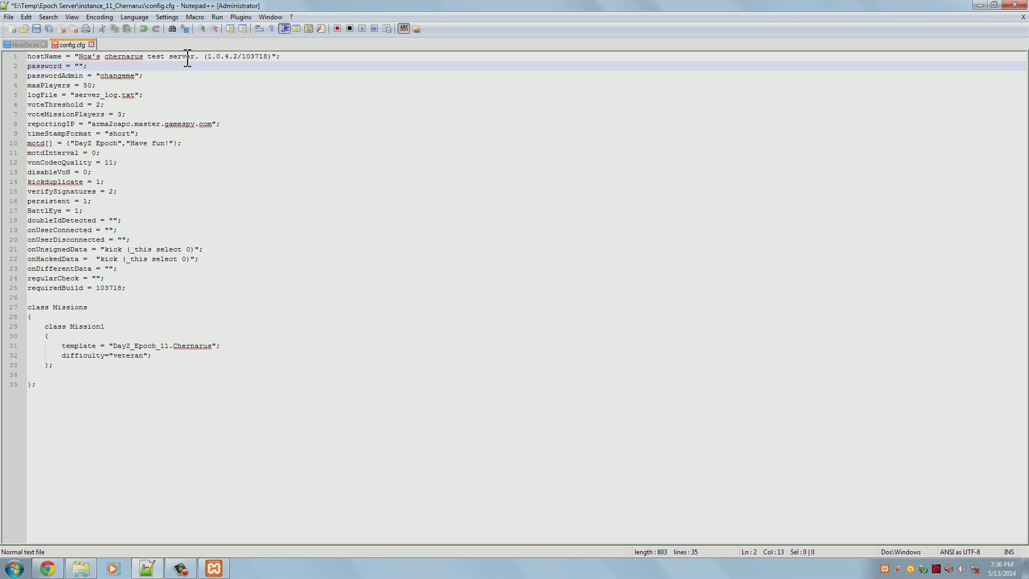
key("Down")
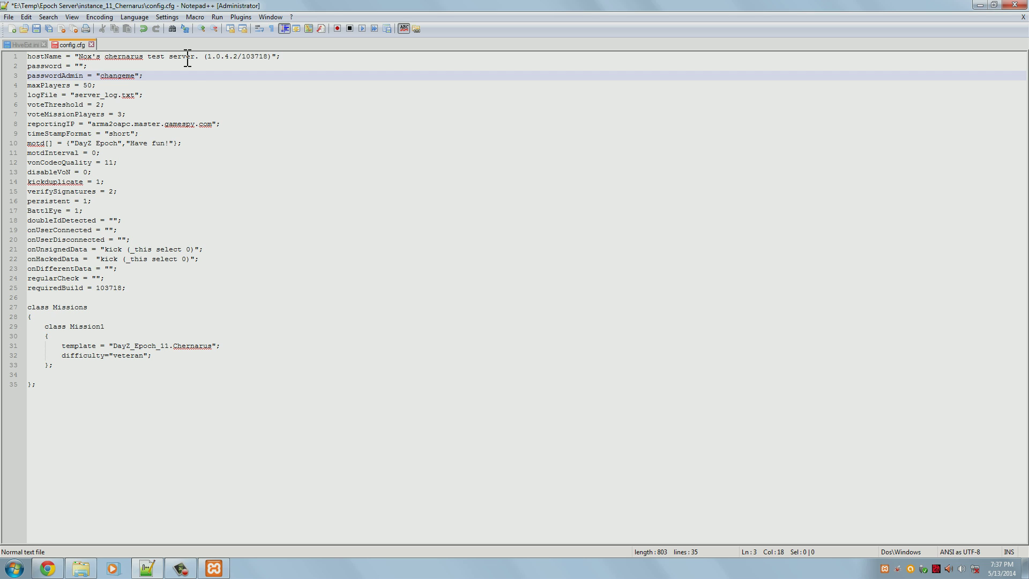
left_click_drag(101, 76, 135, 75)
key("Delete")
type("asdfasdf")
left_click(71, 85)
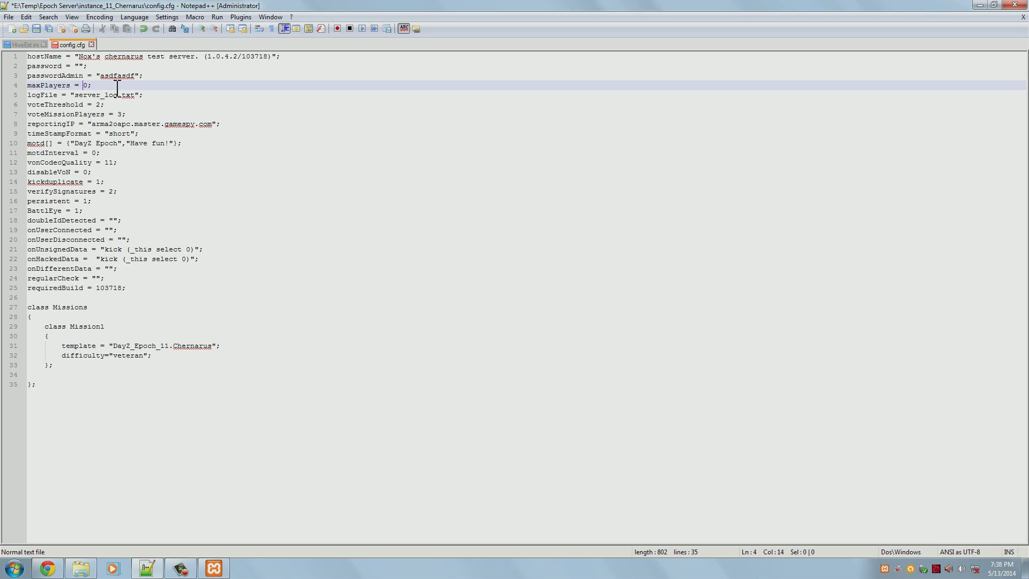
Set maxPlayers to 20 and replace the first motd message with 'Welcome to my test server.'
type("2")
left_click(117, 89)
left_click_drag(76, 144, 119, 144)
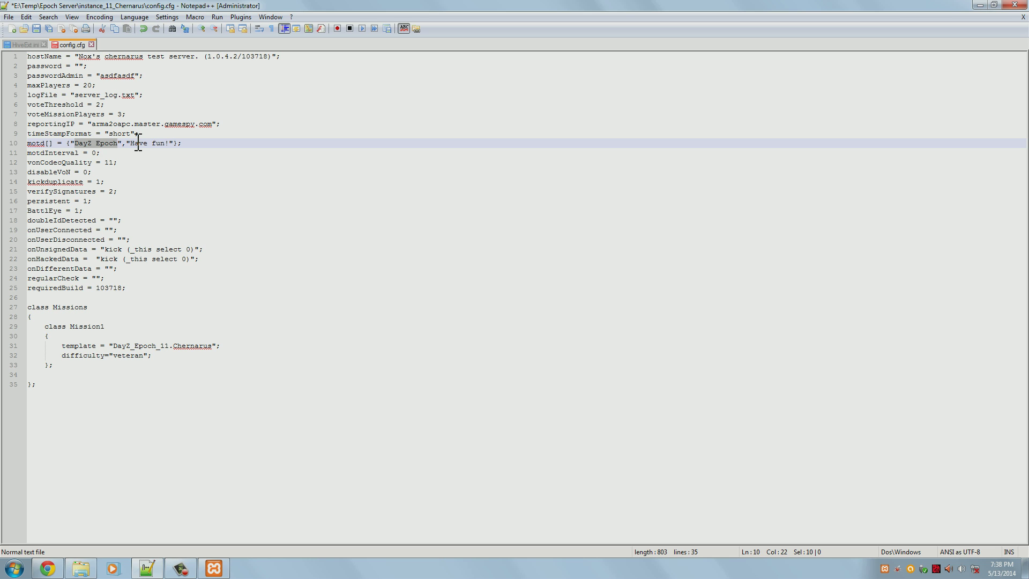
type("Welcome to")
type(" my ")
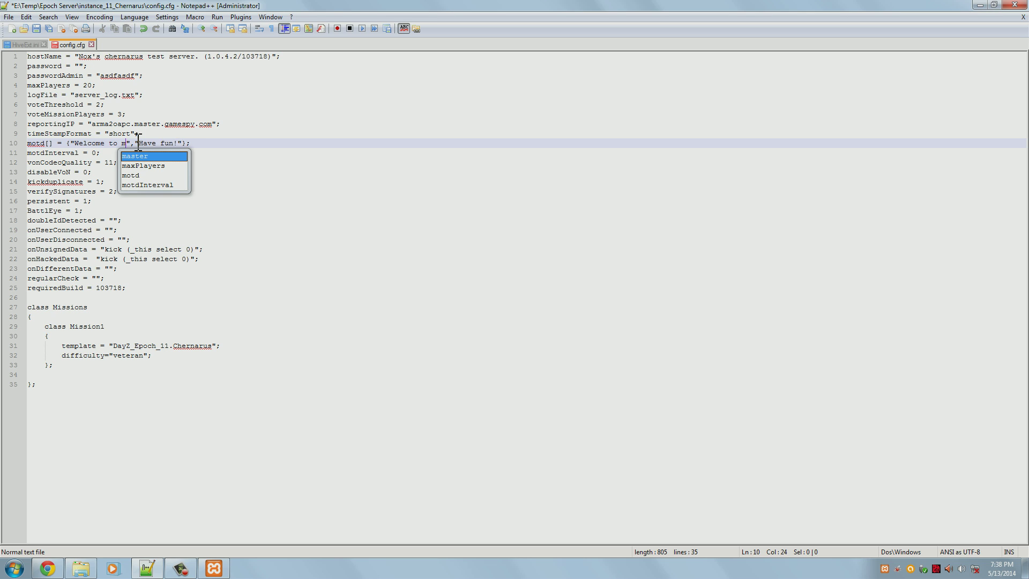
type("test server.")
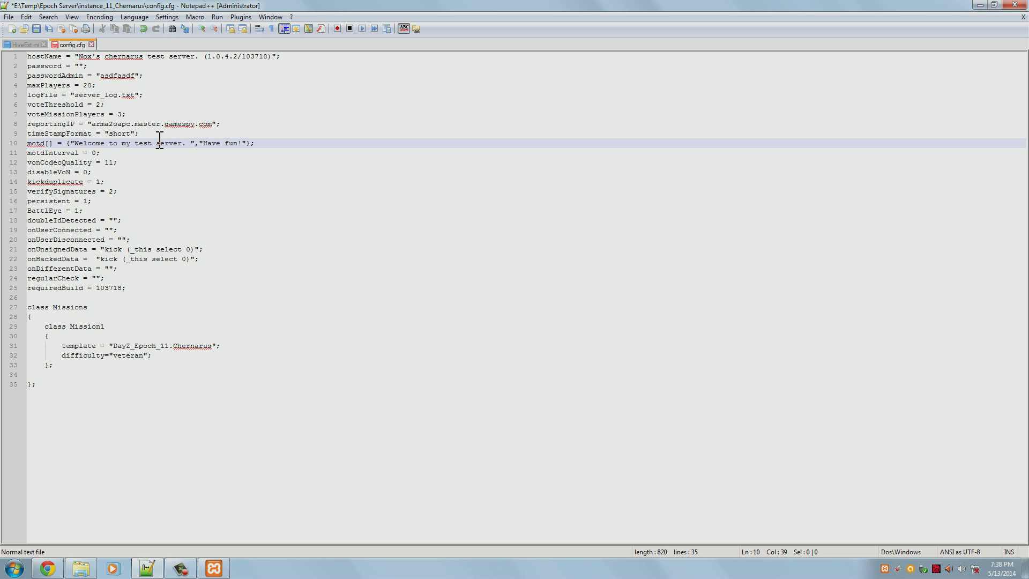
key("BackSpace")
Replace the 'Have fun' motd message with 'Please follow all server rules'
left_click_drag(198, 144, 237, 143)
type("Please follow all server rules")
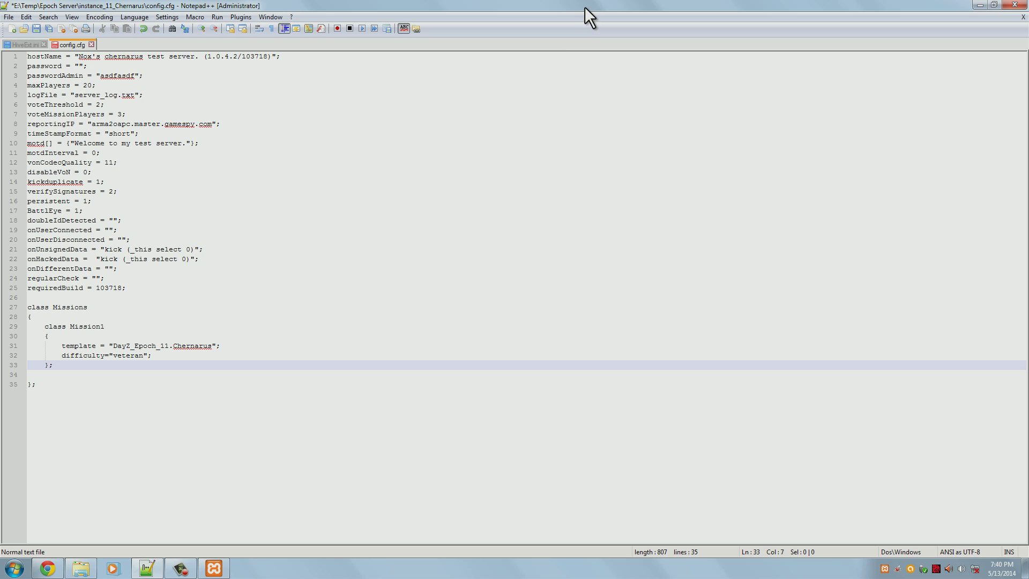
left_click(168, 355)
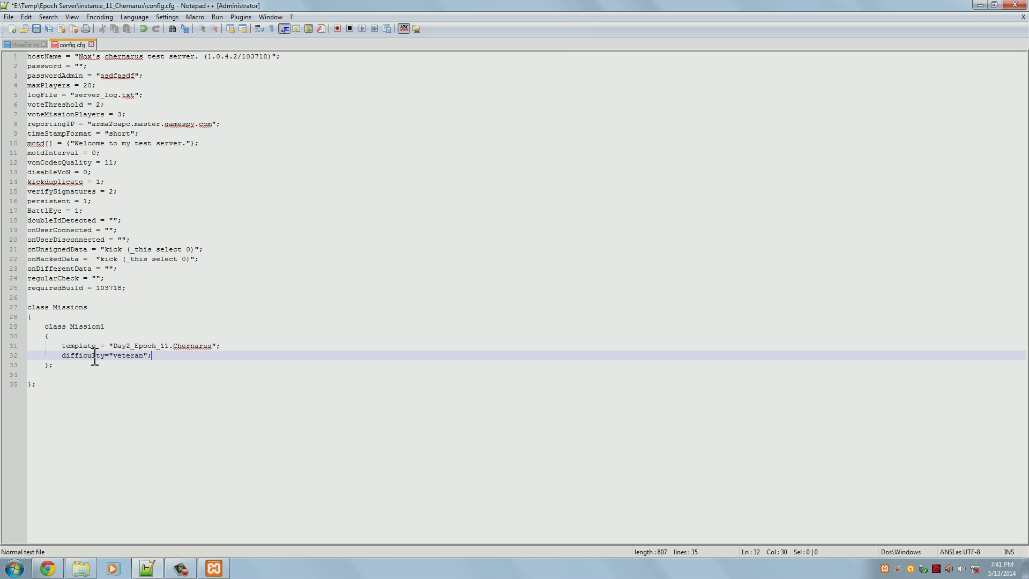
Dock the editor beside the guide and change the difficulty from veteran to regular
left_click_drag(143, 359, 116, 357)
left_click_drag(487, 2, 1, 81)
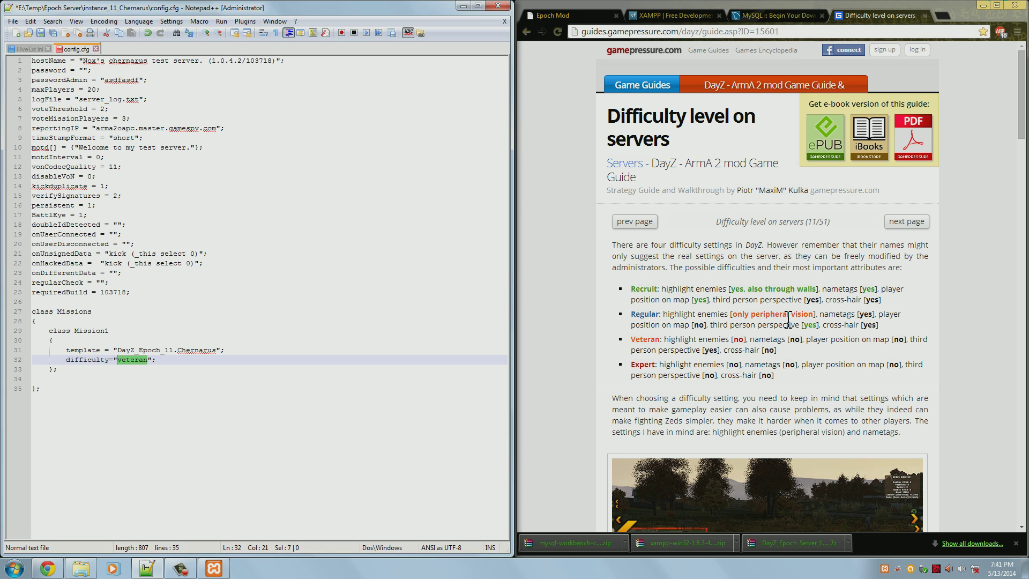
scroll(753, 294, "down", 2)
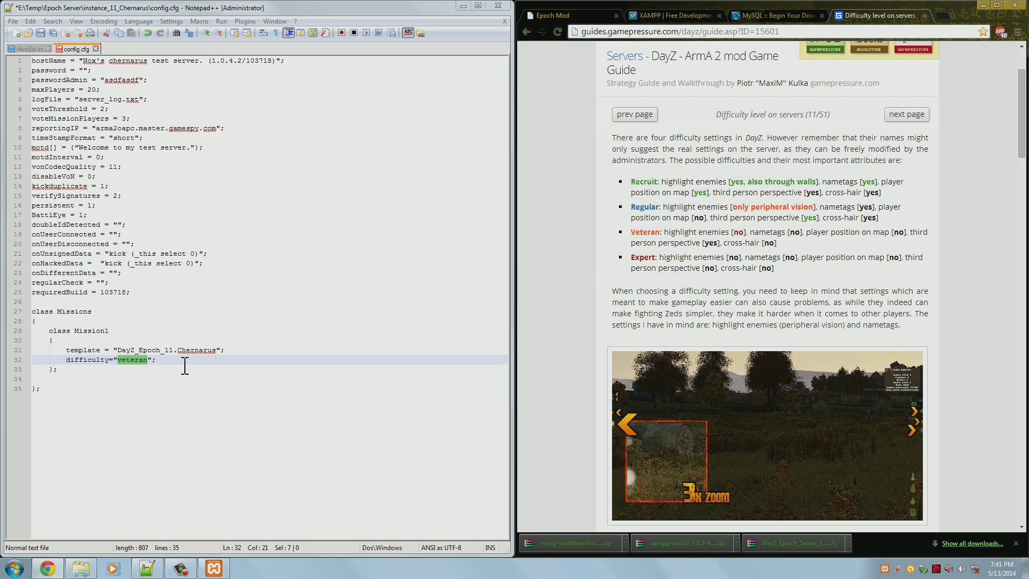
left_click(149, 361)
left_click_drag(149, 360, 119, 365)
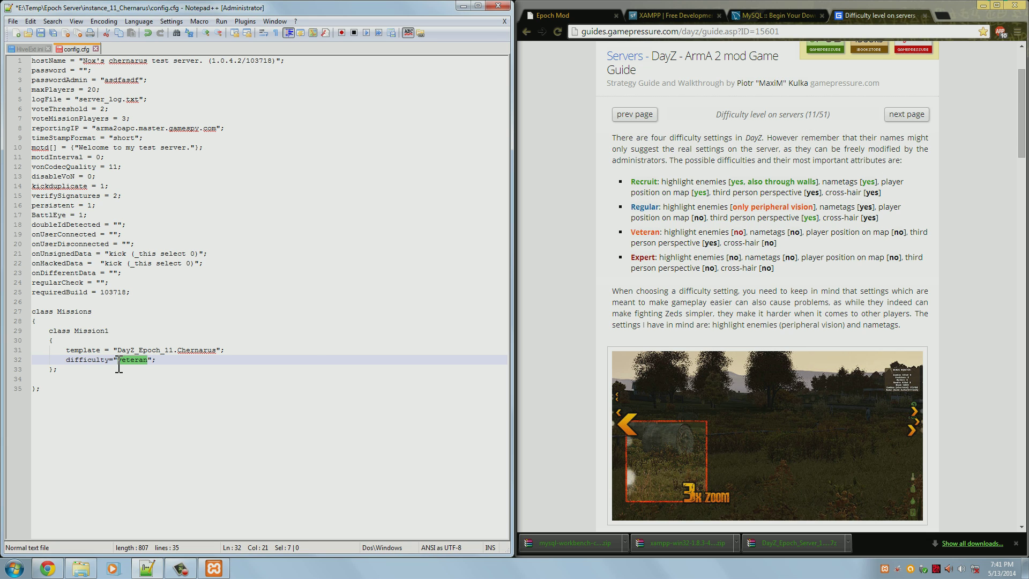
type("regular")
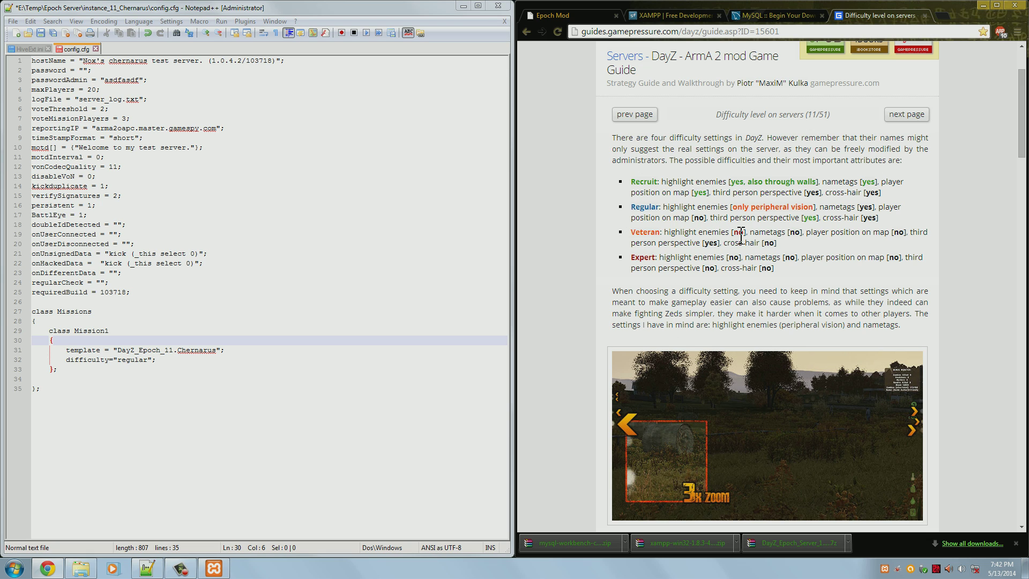
Save config.cfg, check the HiveExt.ini tab, and close Notepad++
left_click(399, 254)
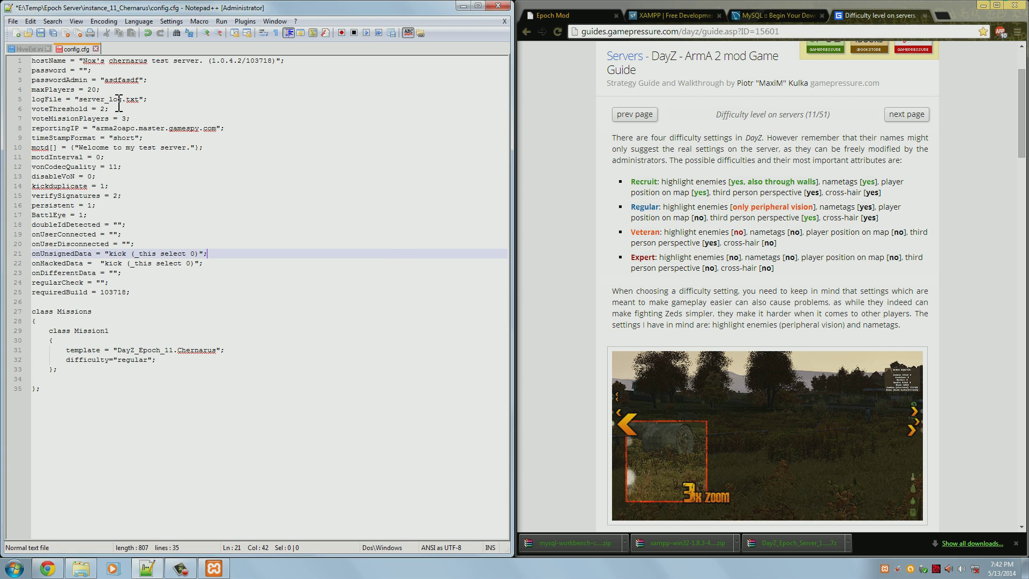
key("ctrl+s")
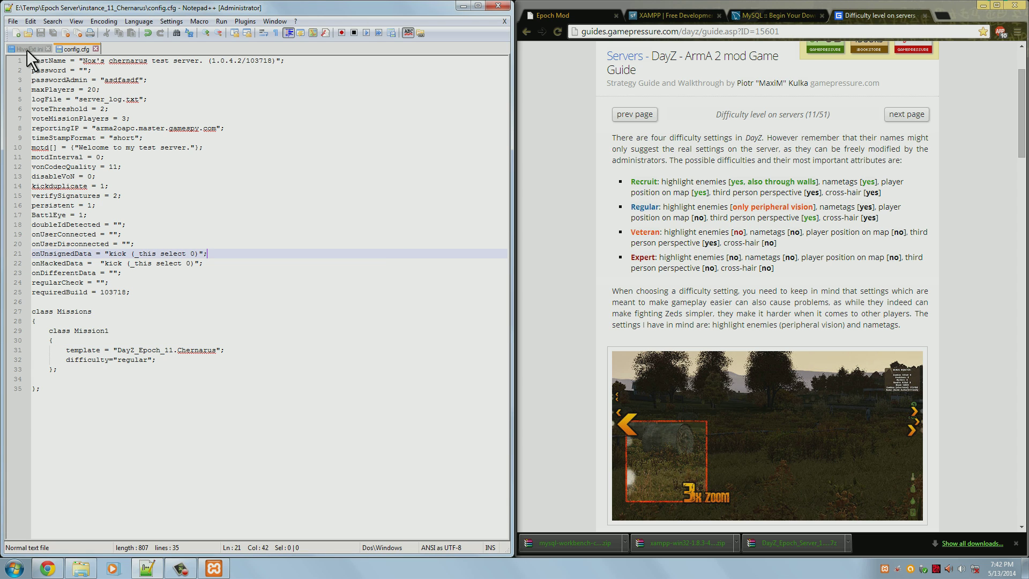
left_click(27, 49)
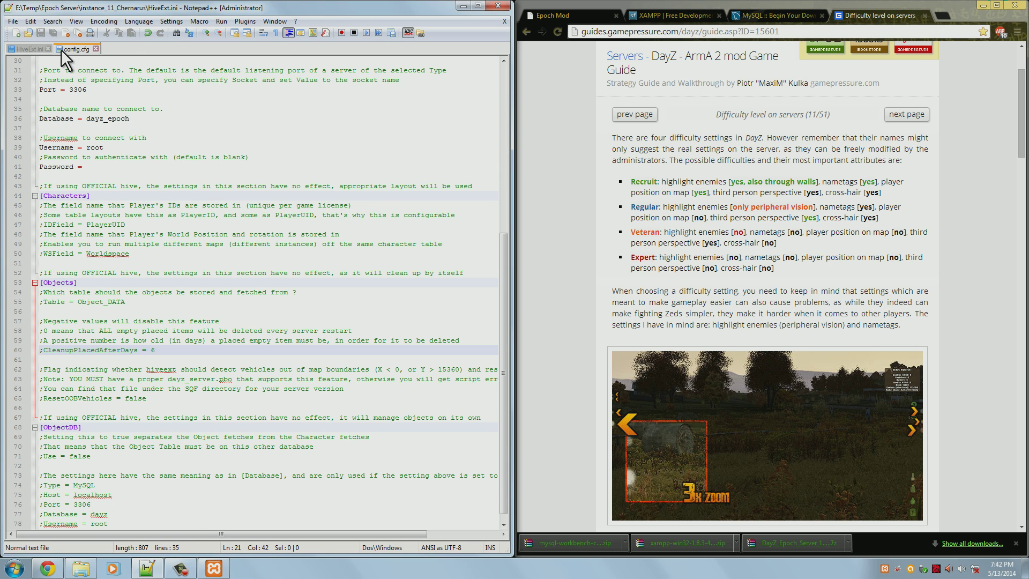
left_click(70, 48)
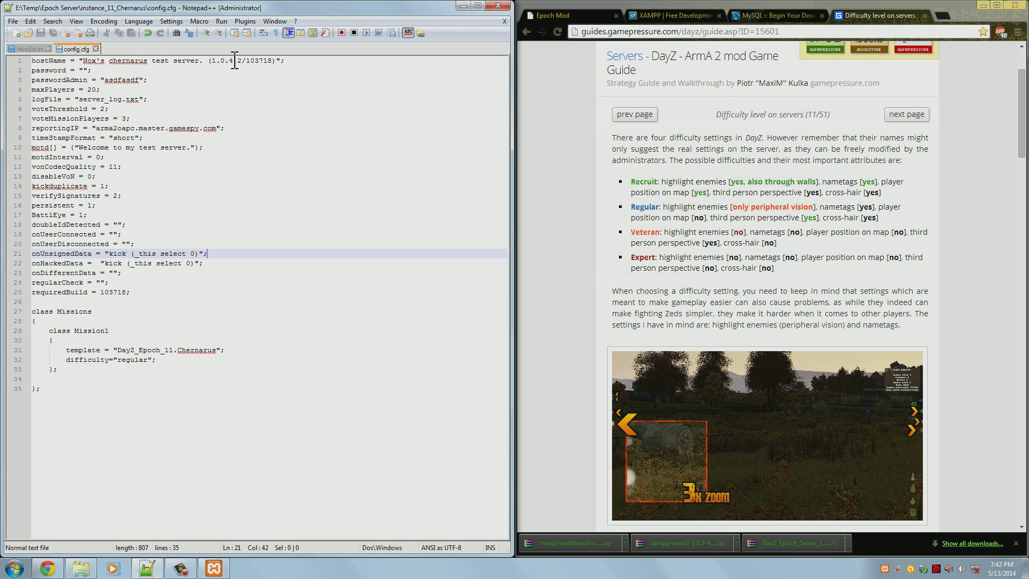
left_click(503, 6)
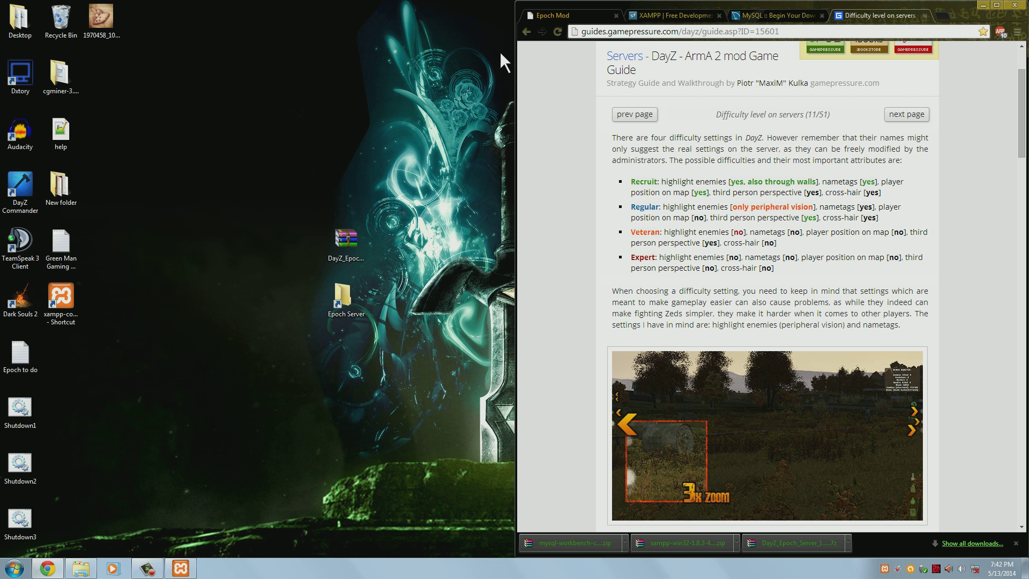
Send DayZ_Epoch_instance_11_Chernarus.bat to the desktop as a shortcut from the Epoch Server folder
double_click(343, 296)
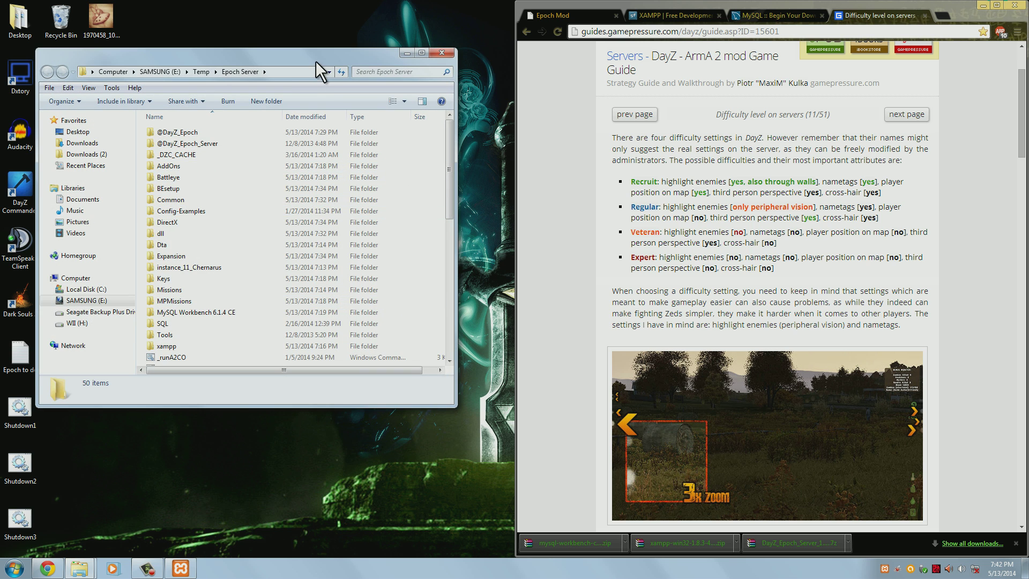
left_click_drag(315, 62, 371, 47)
scroll(362, 230, "down", 5)
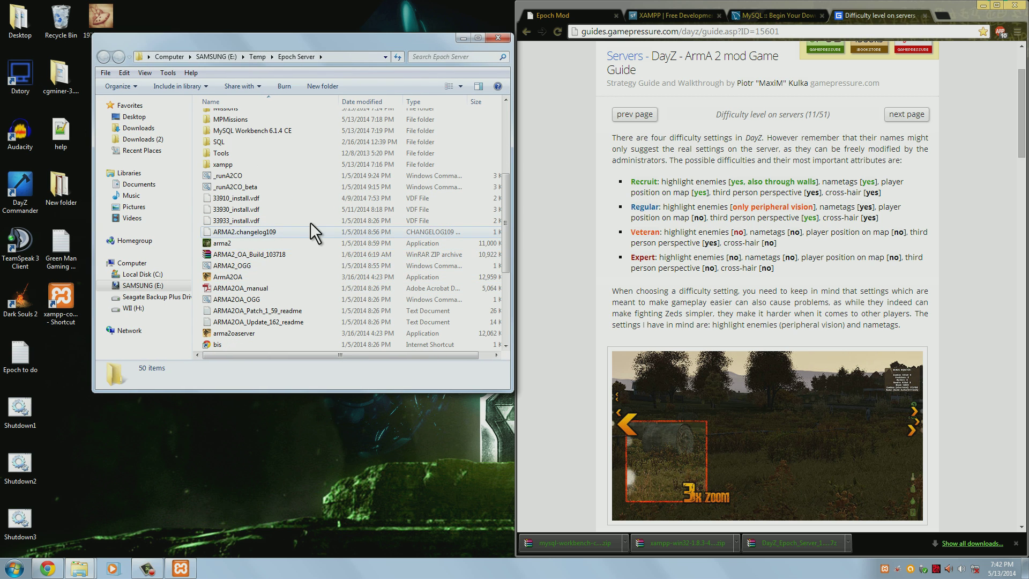
scroll(321, 307, "down", 3)
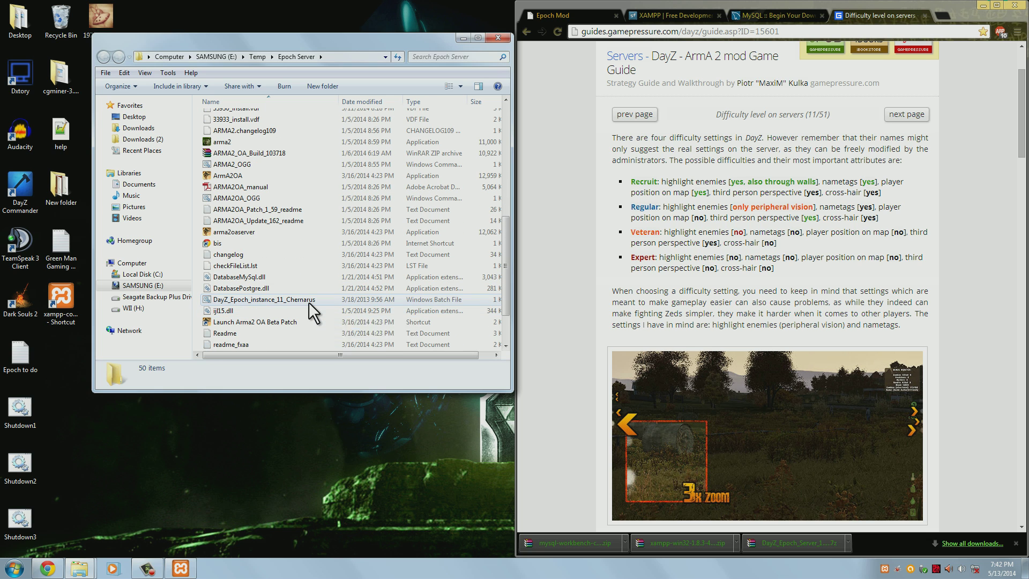
left_click(295, 300)
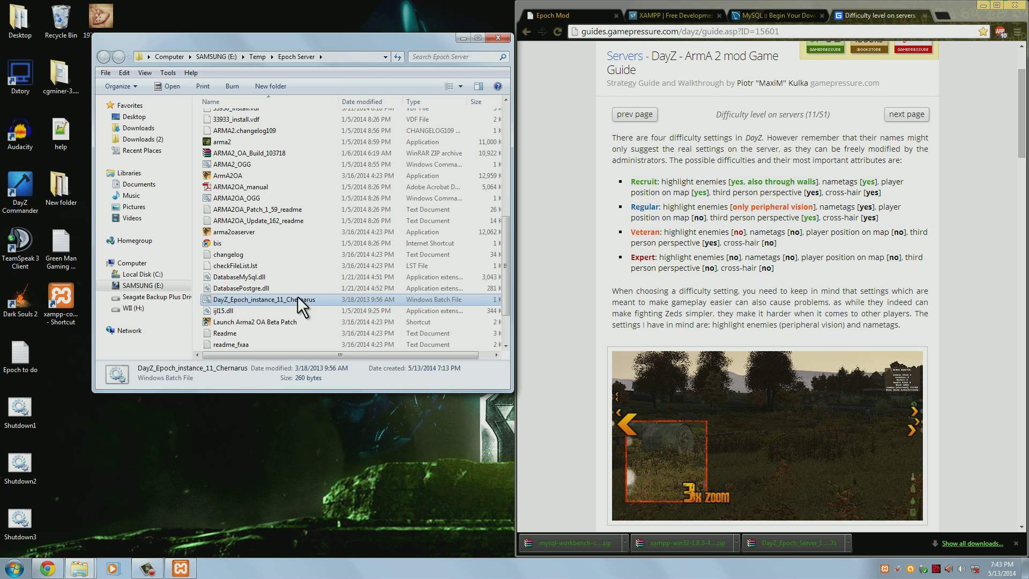
right_click(239, 297)
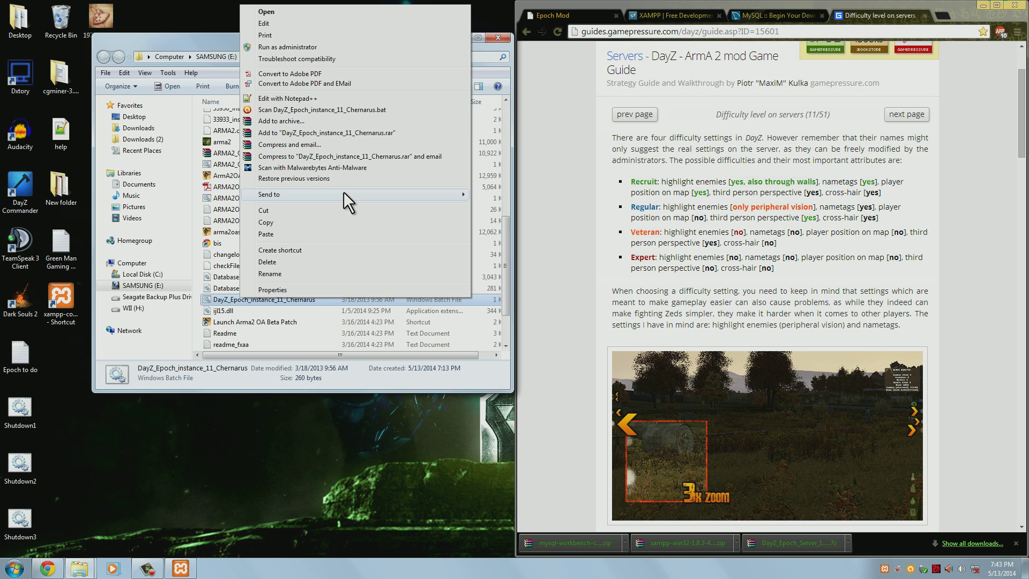
mouse_move(343, 195)
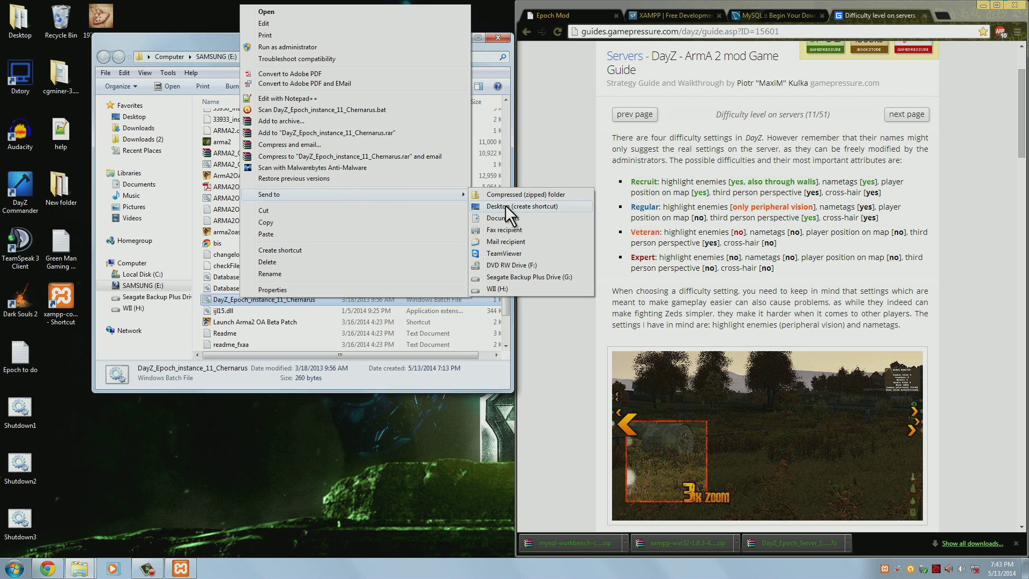
left_click(506, 206)
Confirm the new desktop shortcut exists, then close the Epoch Server folder
left_click(49, 365)
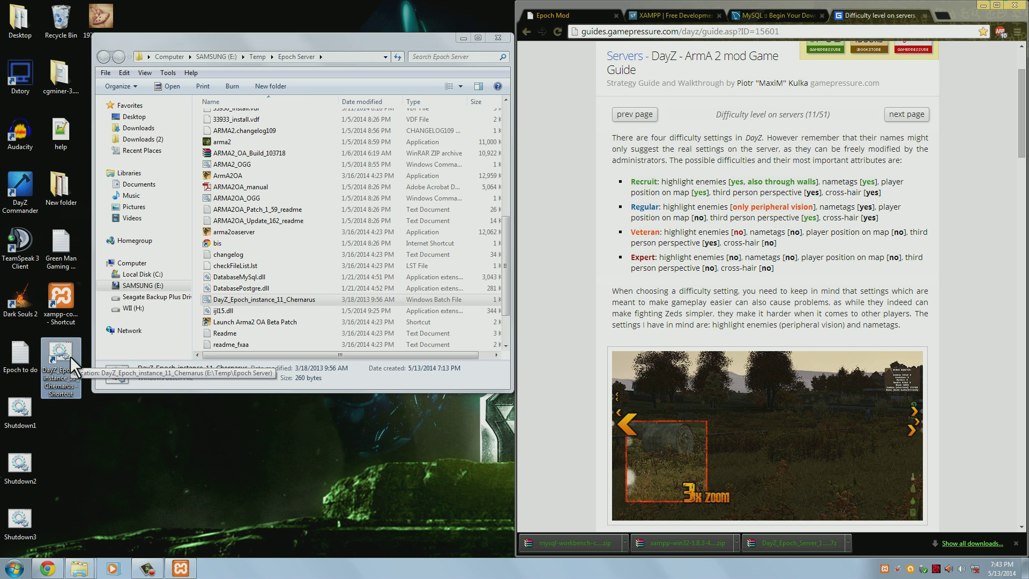
left_click(347, 222)
scroll(343, 241, "up", 1)
scroll(342, 252, "up", 7)
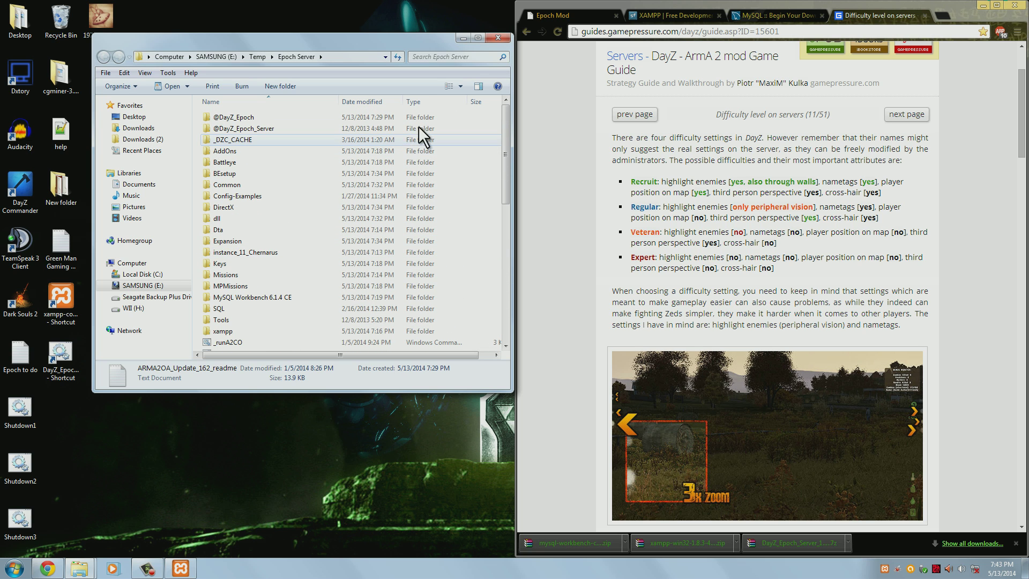
left_click(498, 38)
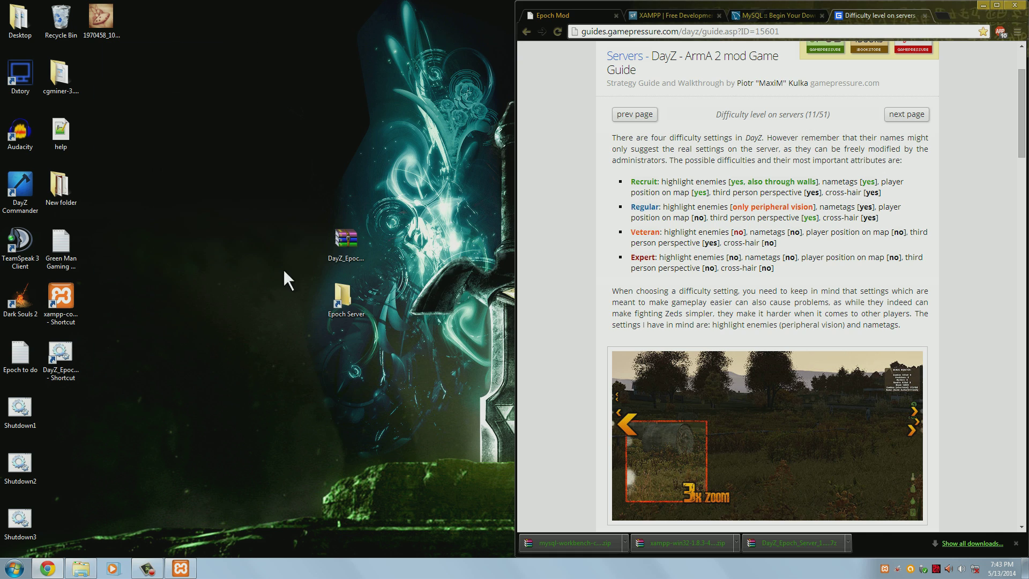
Launch the server from the DayZ_Epoch_instance_11_Chernarus desktop shortcut and reposition the firewall alert
left_click(74, 359)
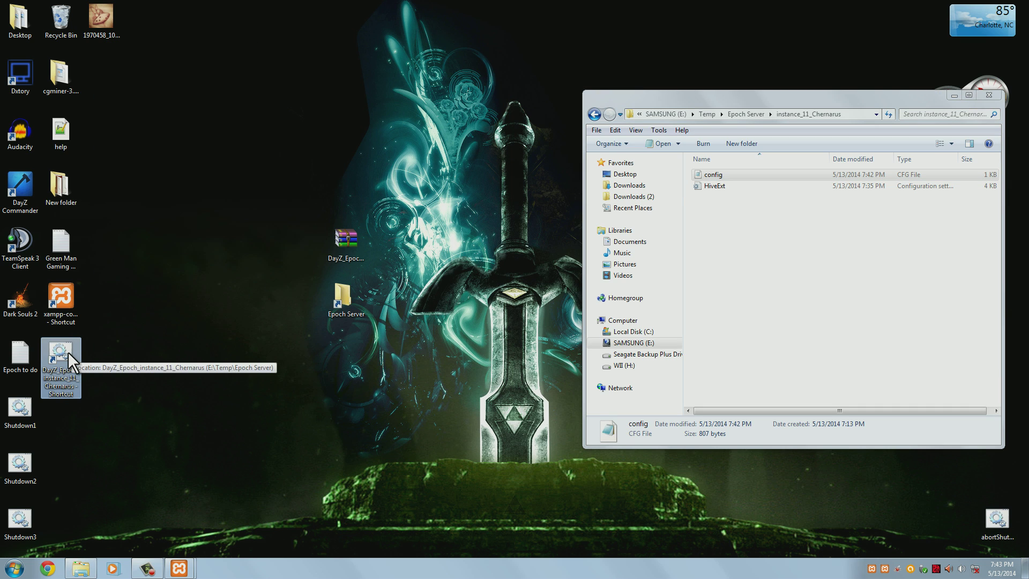
double_click(69, 352)
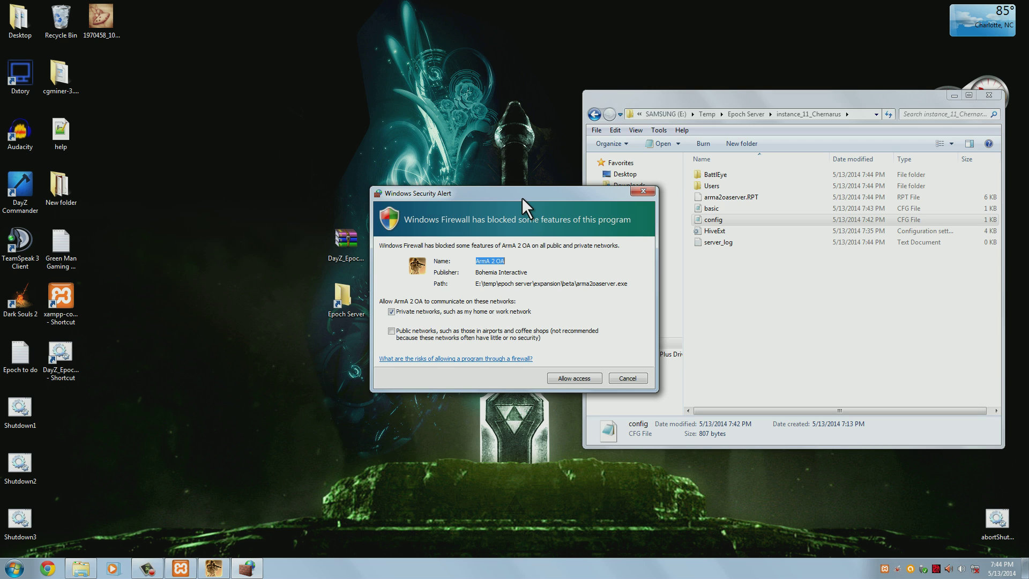
left_click_drag(523, 196, 507, 182)
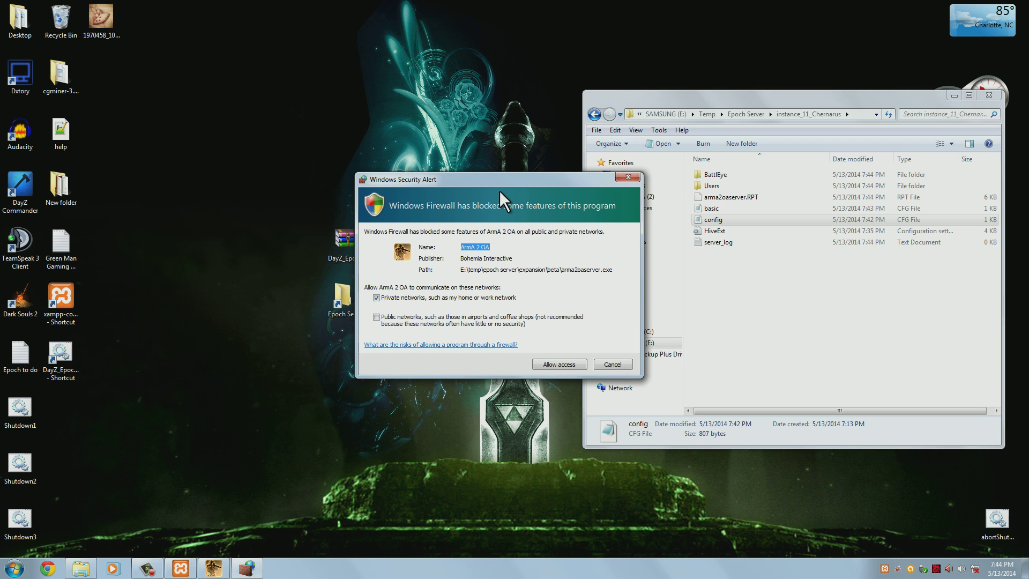
Allow ArmA 2 OA through the firewall, check then minimize its console, and close the folder
left_click(558, 364)
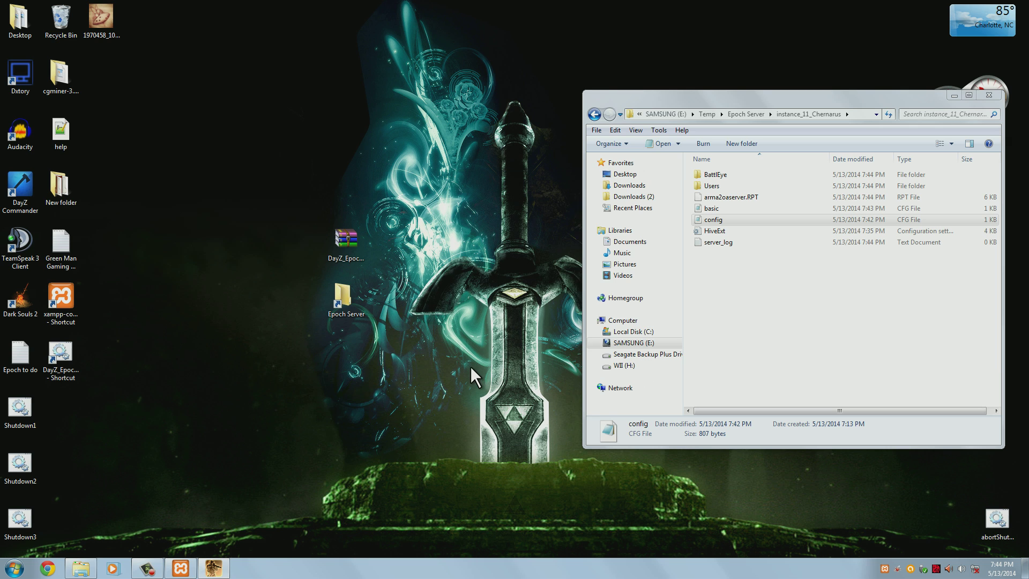
mouse_move(217, 566)
left_click(217, 570)
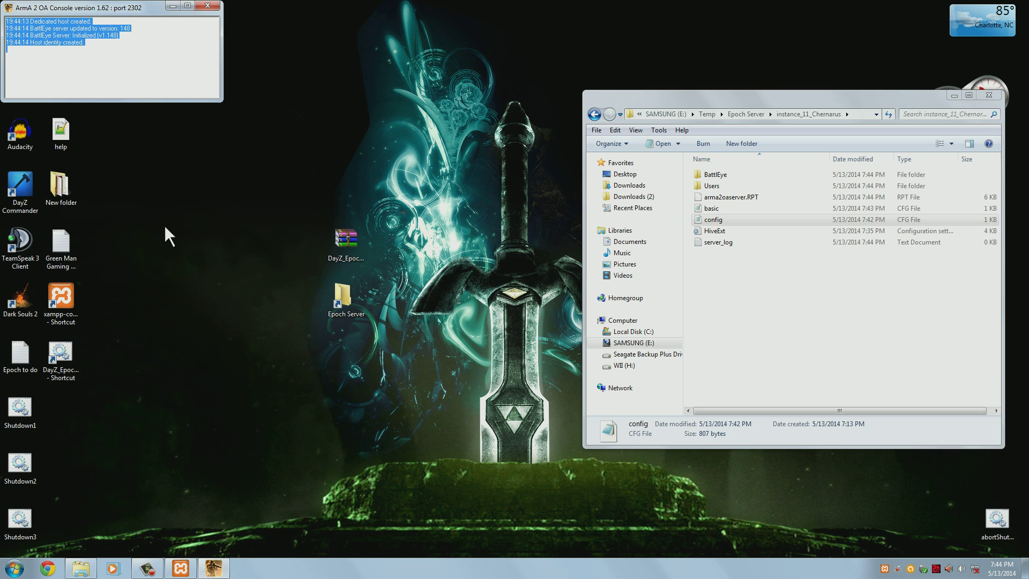
mouse_move(104, 9)
left_mouse_down()
mouse_move(231, 70)
mouse_move(256, 68)
mouse_move(146, 57)
mouse_move(111, 19)
left_mouse_up()
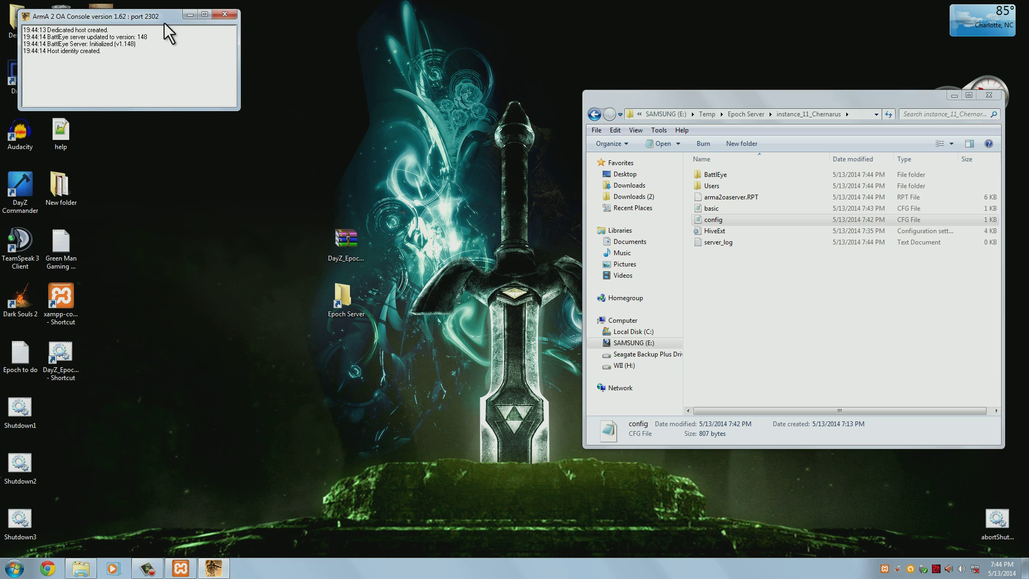
left_click(190, 15)
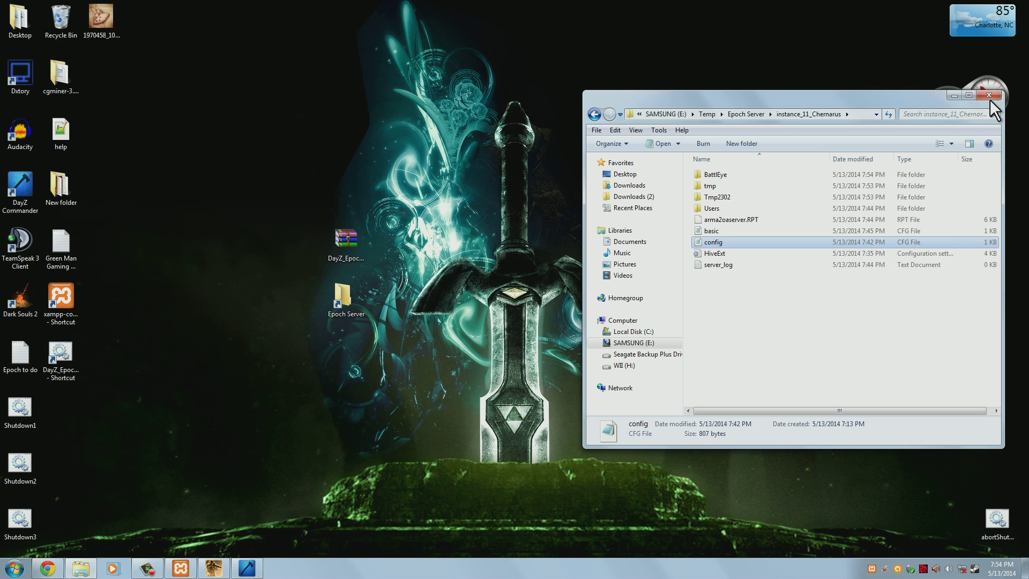
left_click(989, 96)
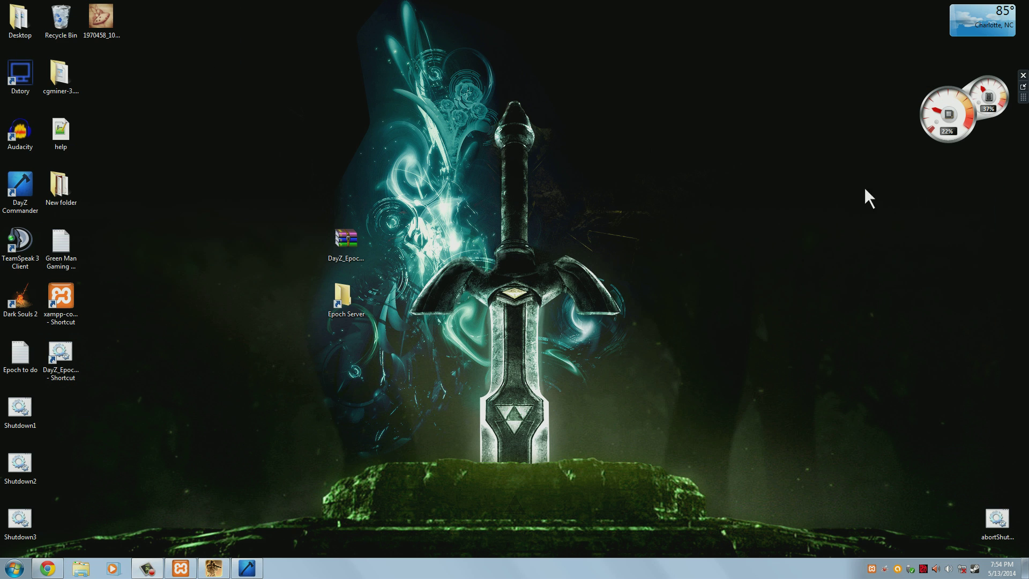
Launch DayZ Commander, refresh all servers, and return to the seven favorites beside Chrome
double_click(19, 192)
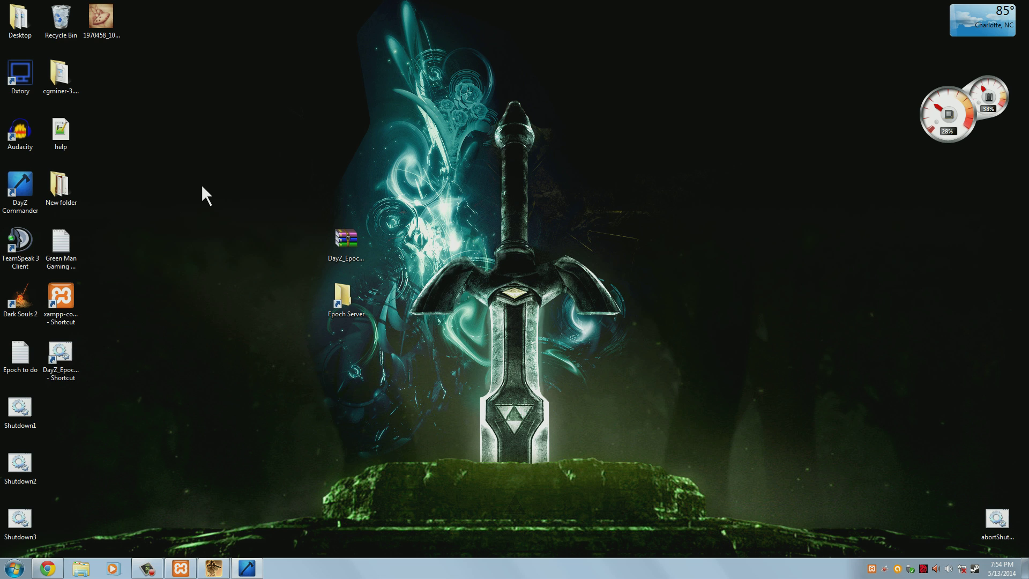
left_click(247, 569)
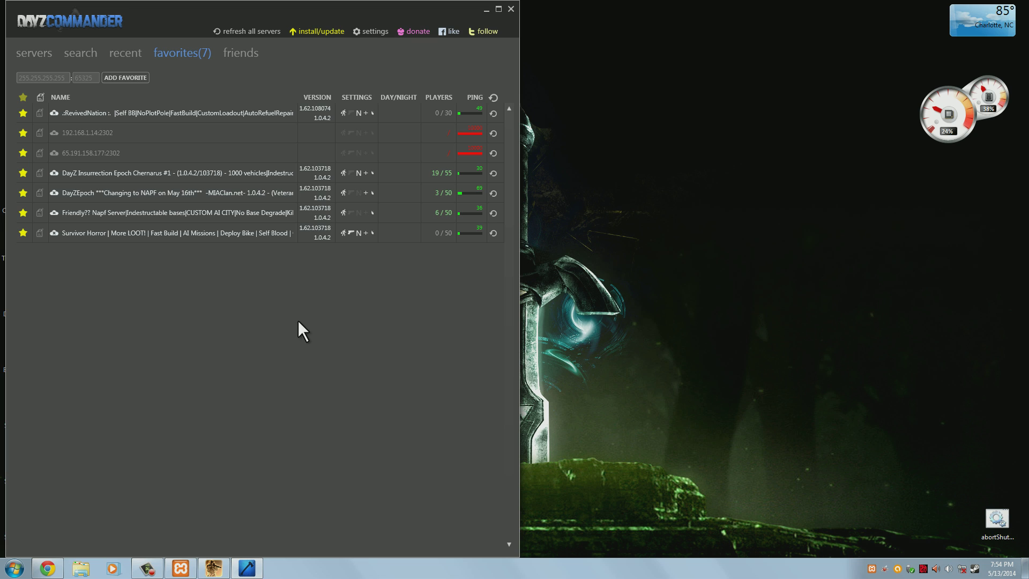
left_click(31, 50)
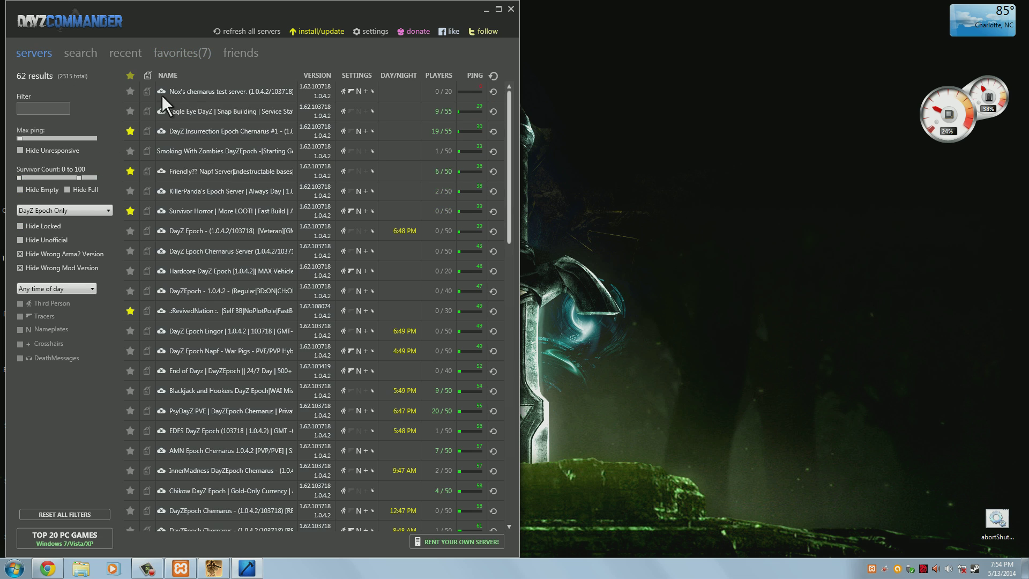
scroll(244, 134, "down", 4)
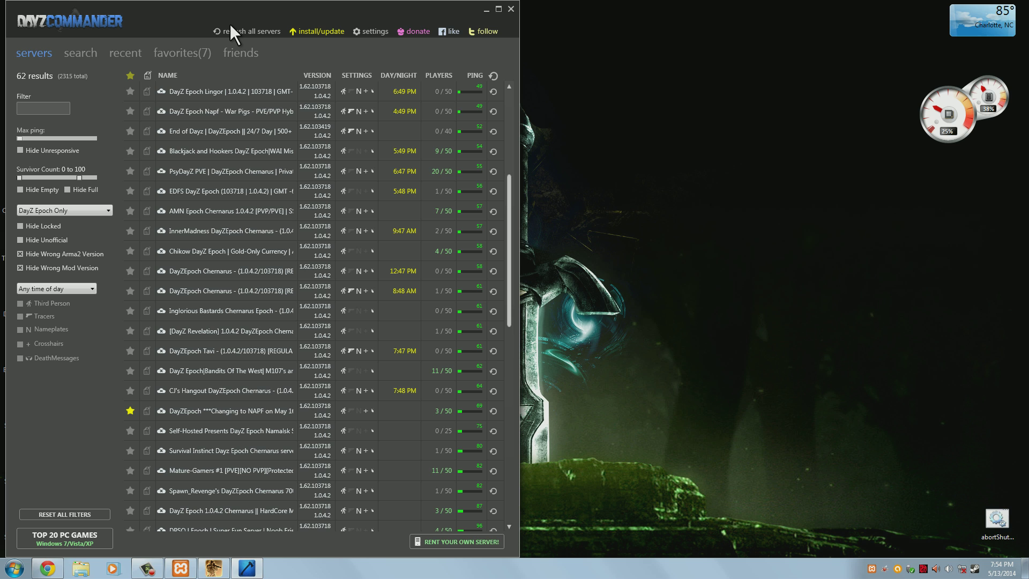
left_click(230, 23)
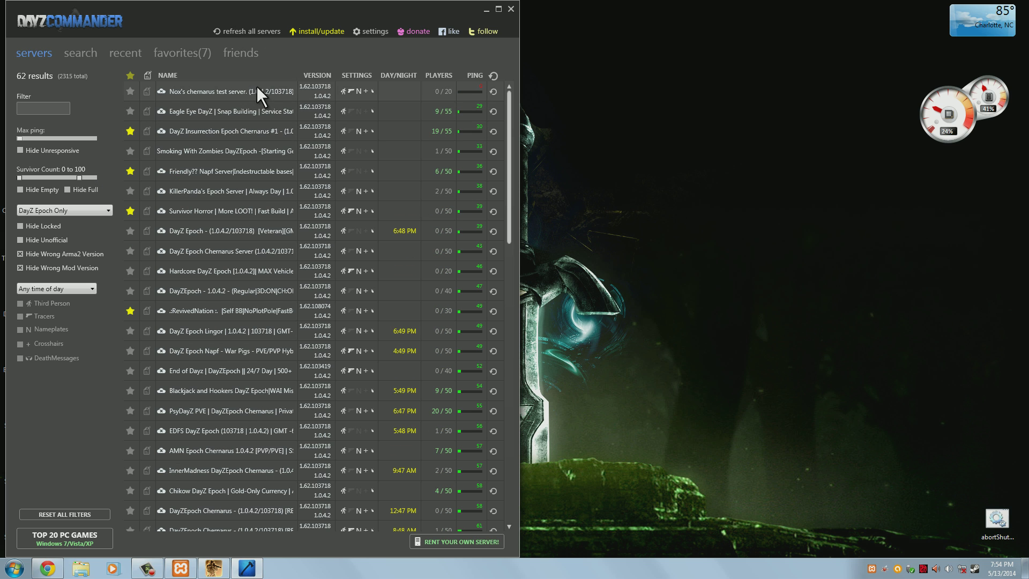
left_click(257, 88)
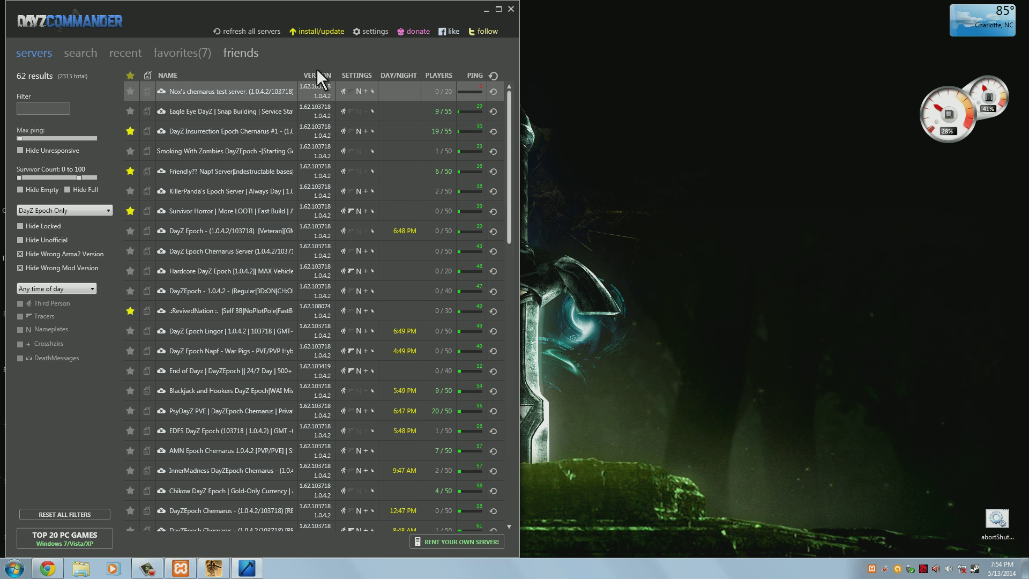
left_click(183, 53)
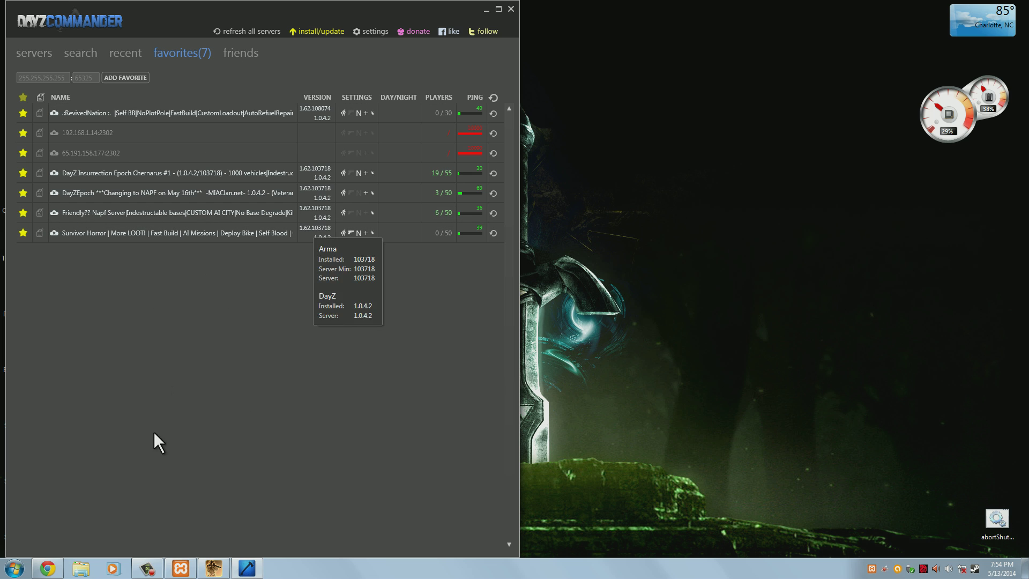
left_click(47, 568)
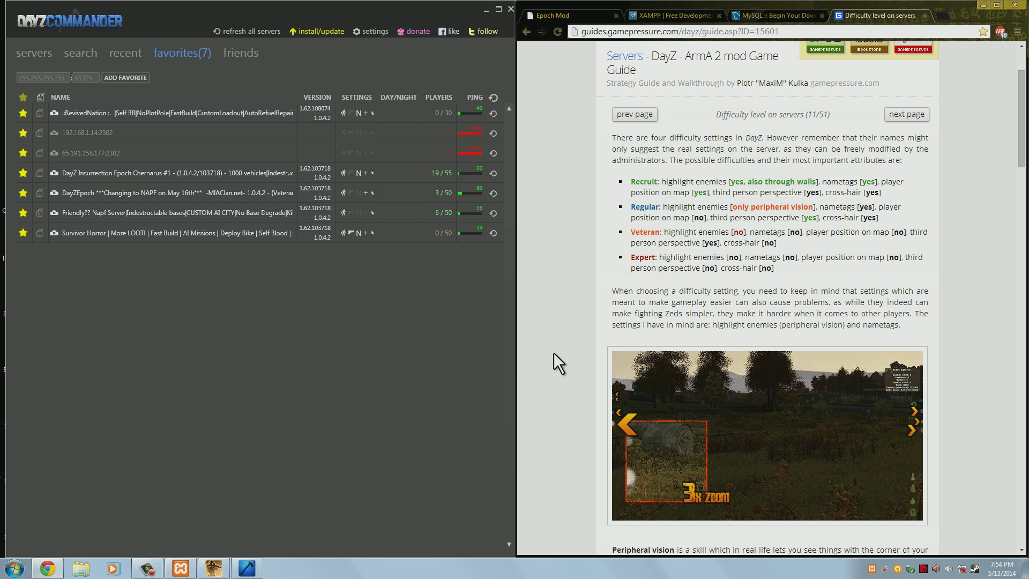
left_click(942, 15)
type("google.com")
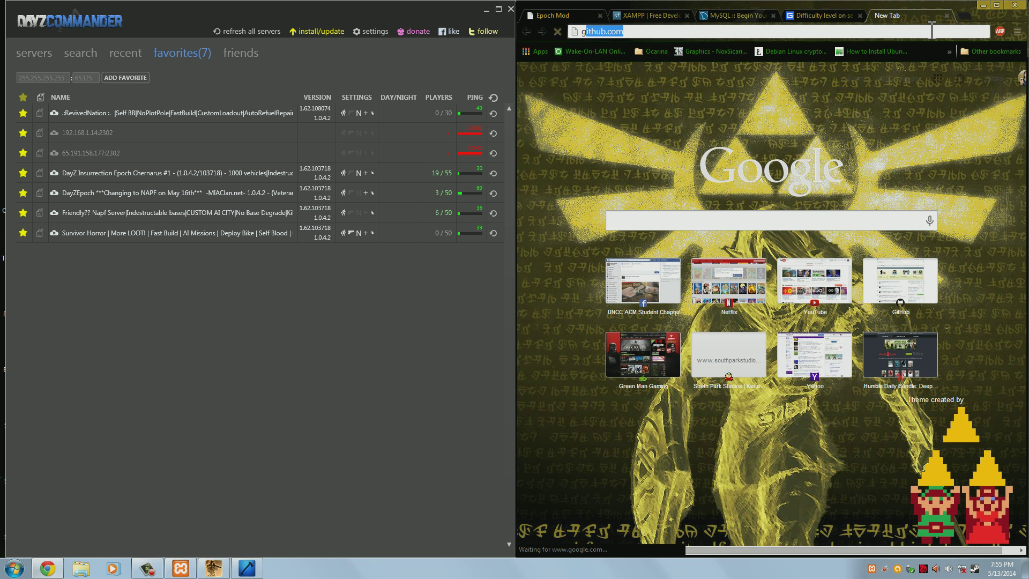
key("Return")
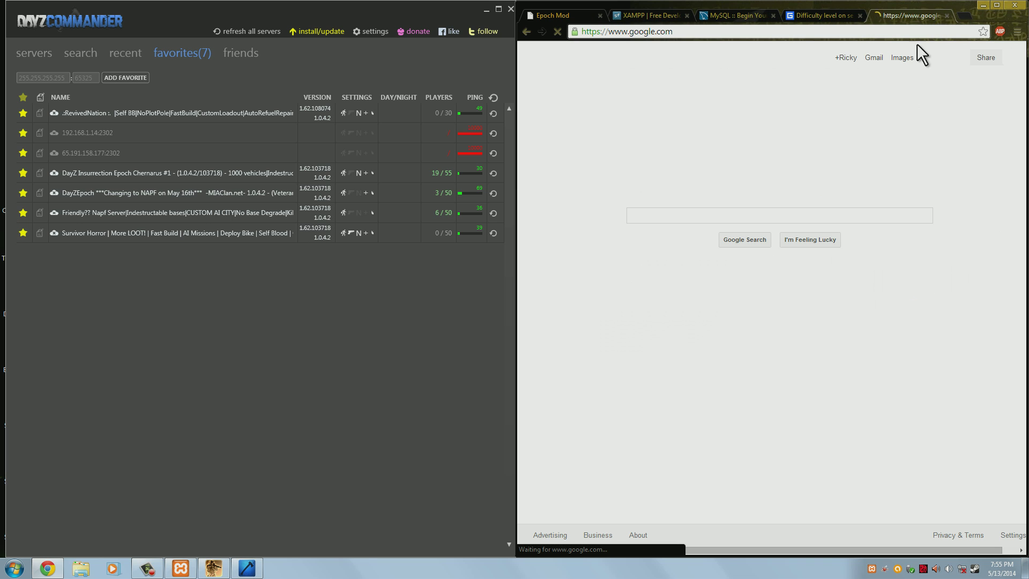
type("w")
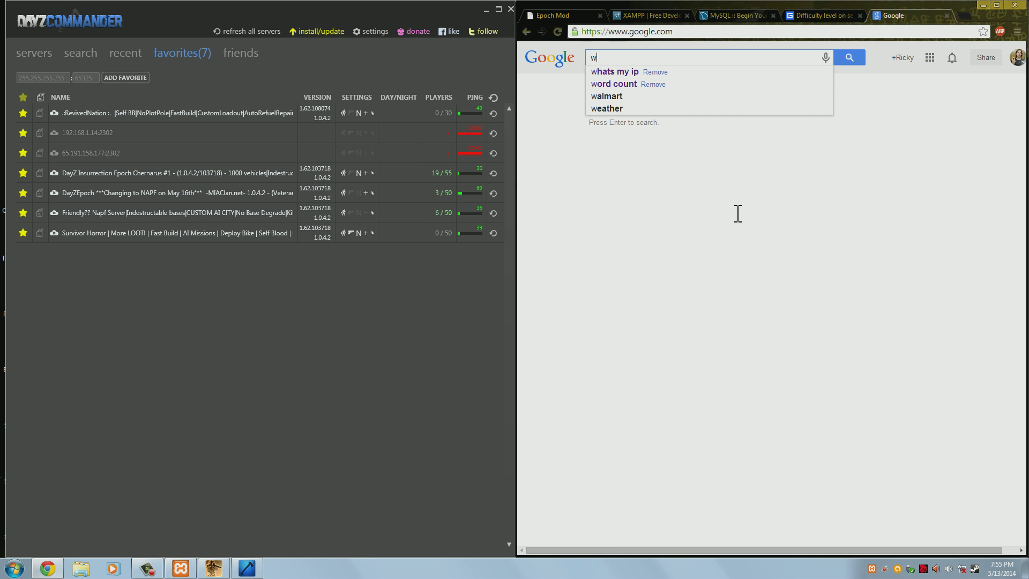
type("hats my ip")
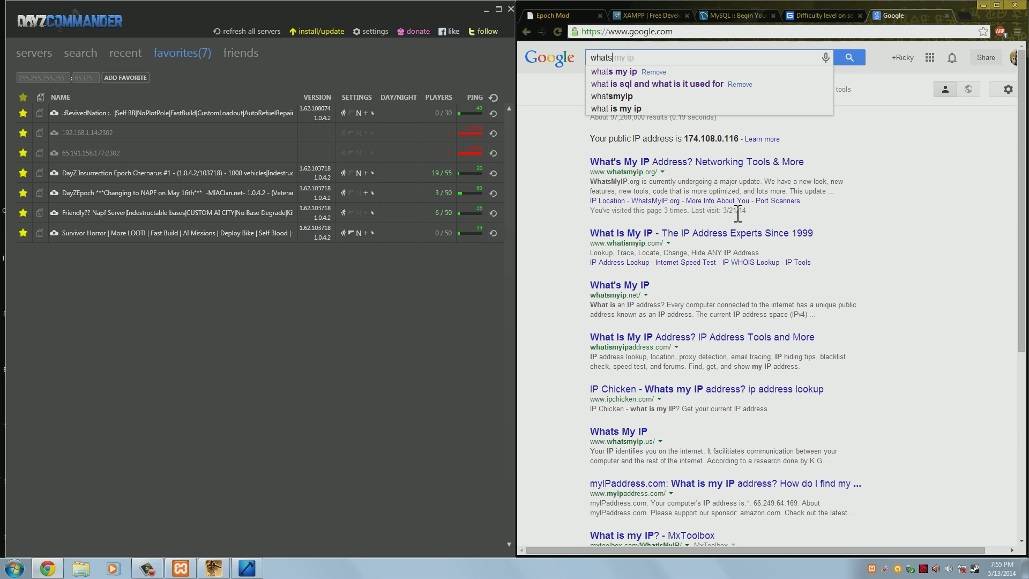
key("Return")
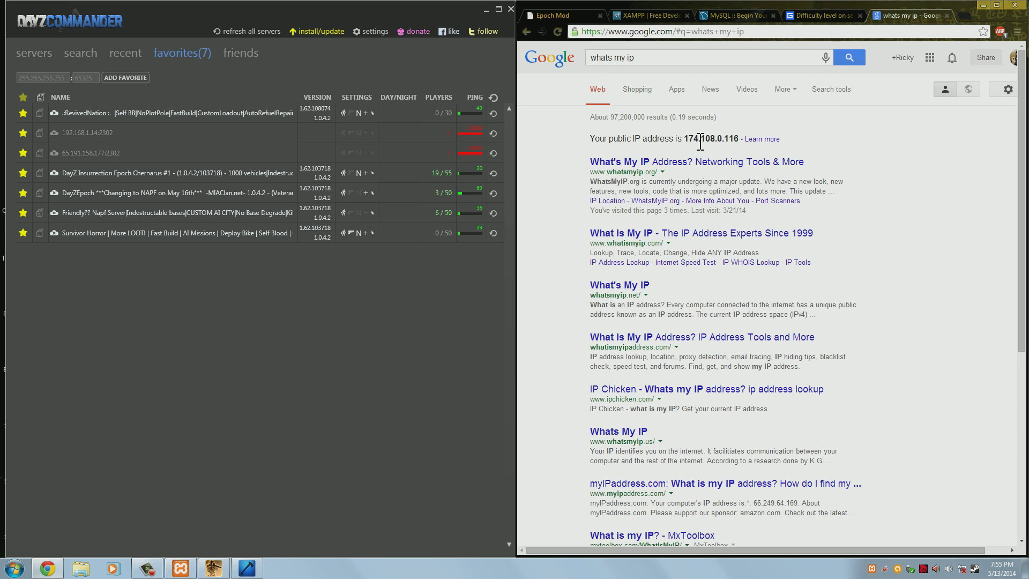
left_click_drag(684, 141, 742, 142)
right_click(705, 139)
left_click(722, 150)
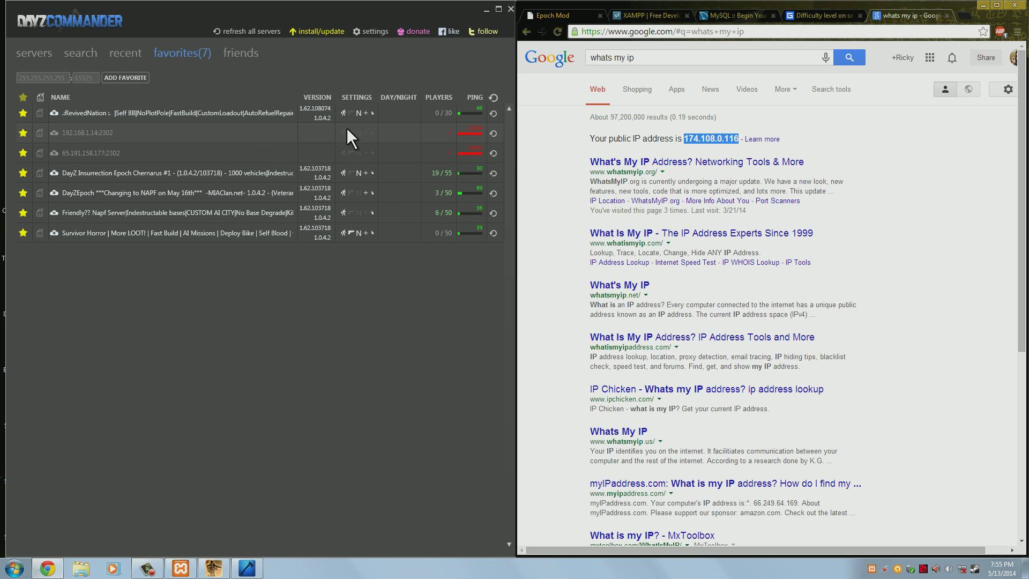
right_click(47, 78)
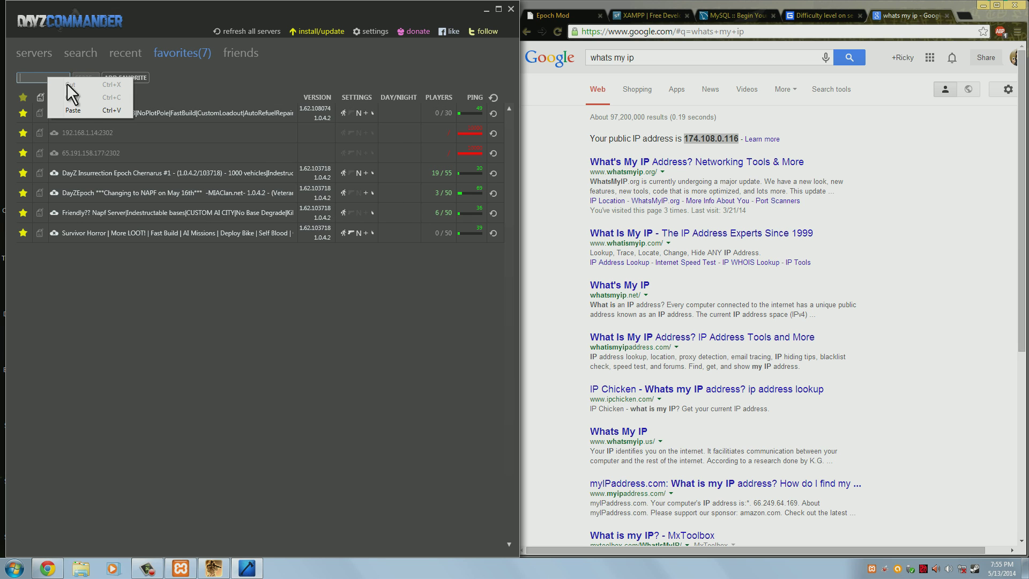
left_click(86, 110)
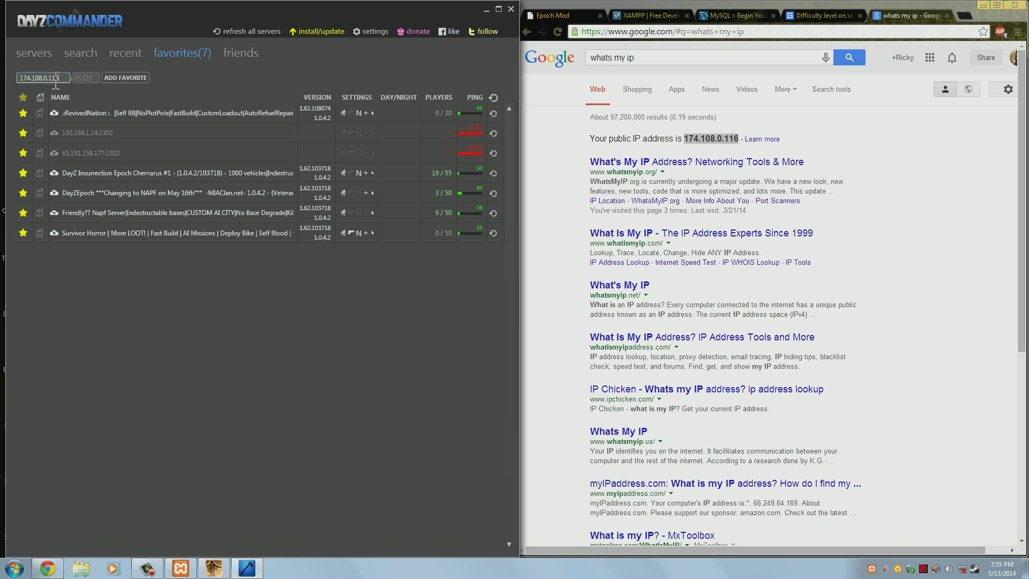
left_click(83, 78)
type("2302")
left_click(134, 75)
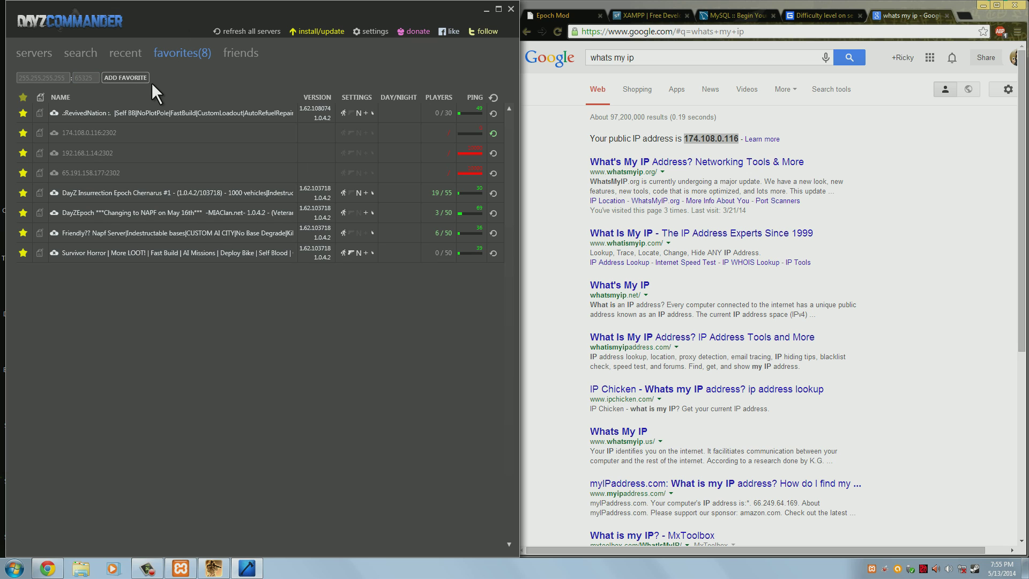
left_click(494, 133)
left_click(220, 129)
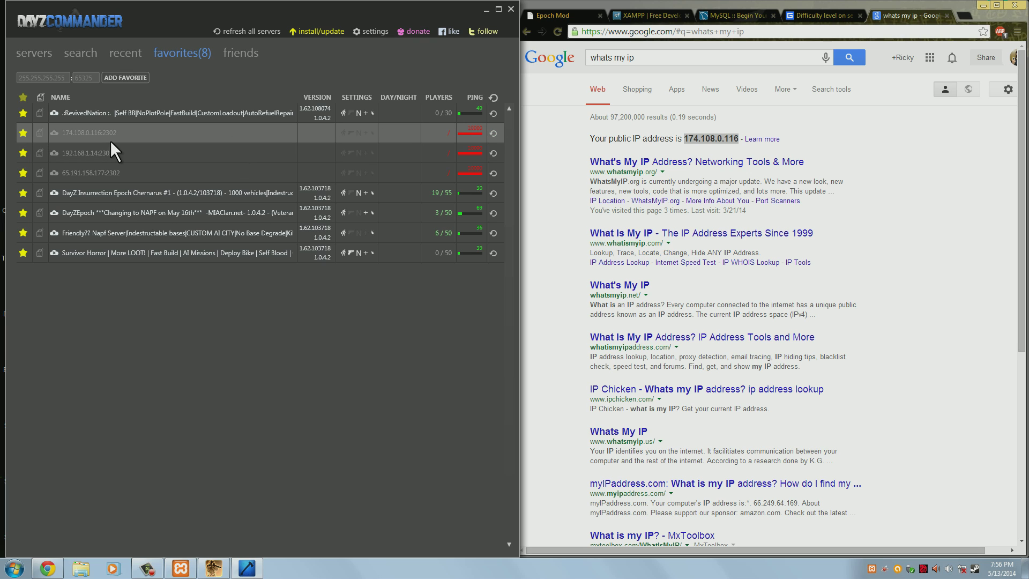
Add the local server 127.0.0.1:2302 as a favorite and check both new entries
left_click(41, 78)
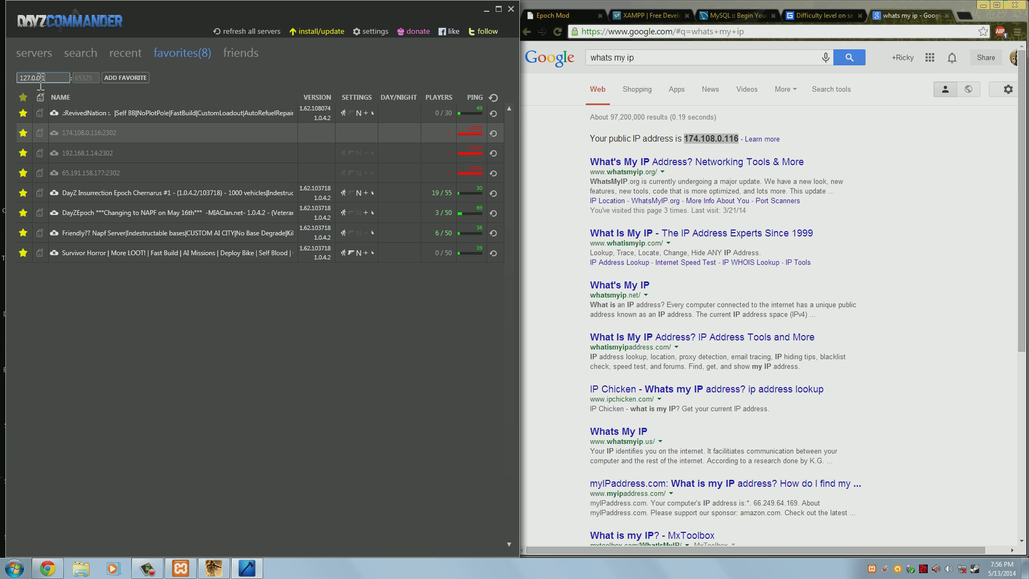
left_click(85, 78)
type("2302")
left_click(136, 80)
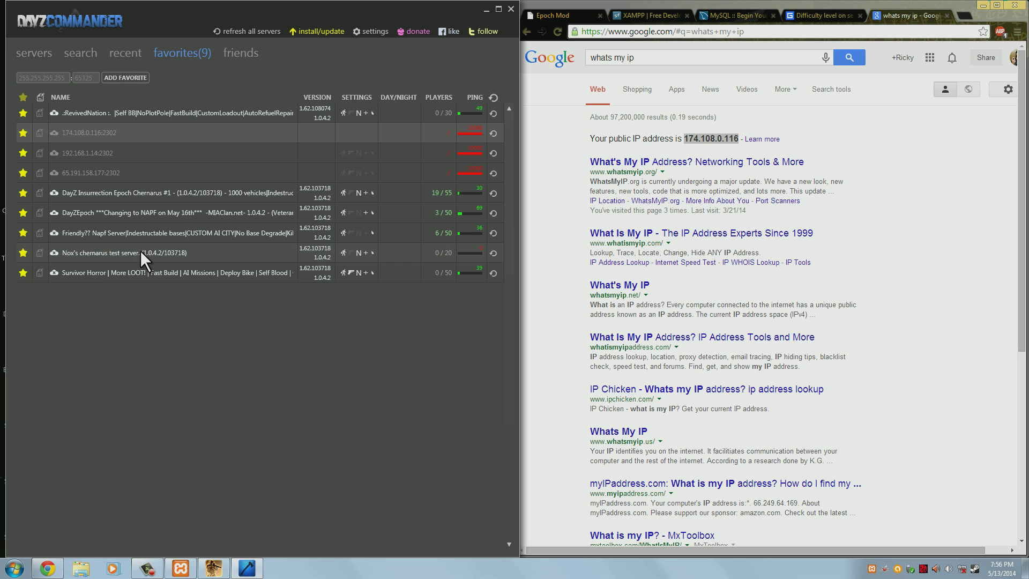
left_click(140, 252)
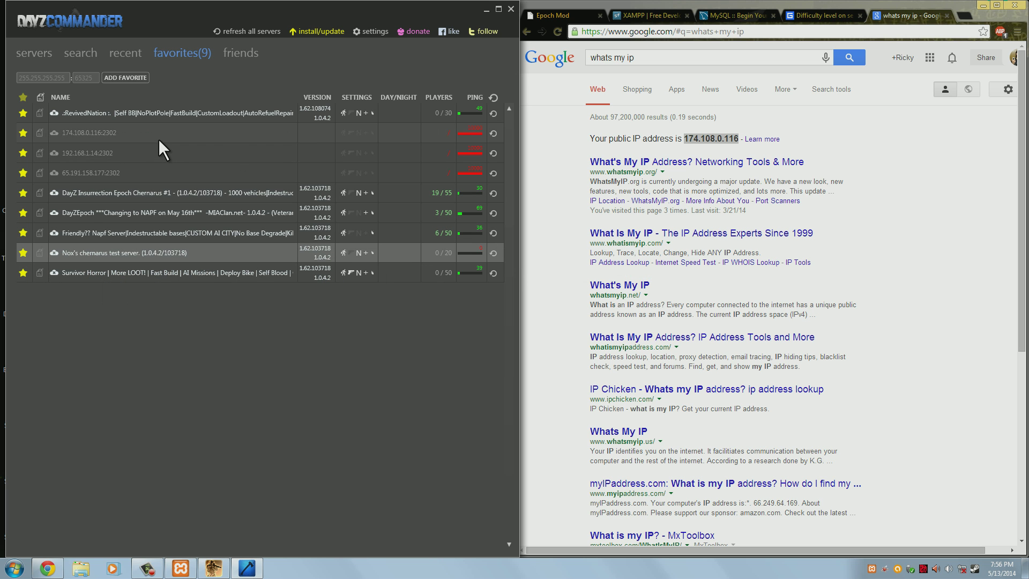
left_click(46, 130)
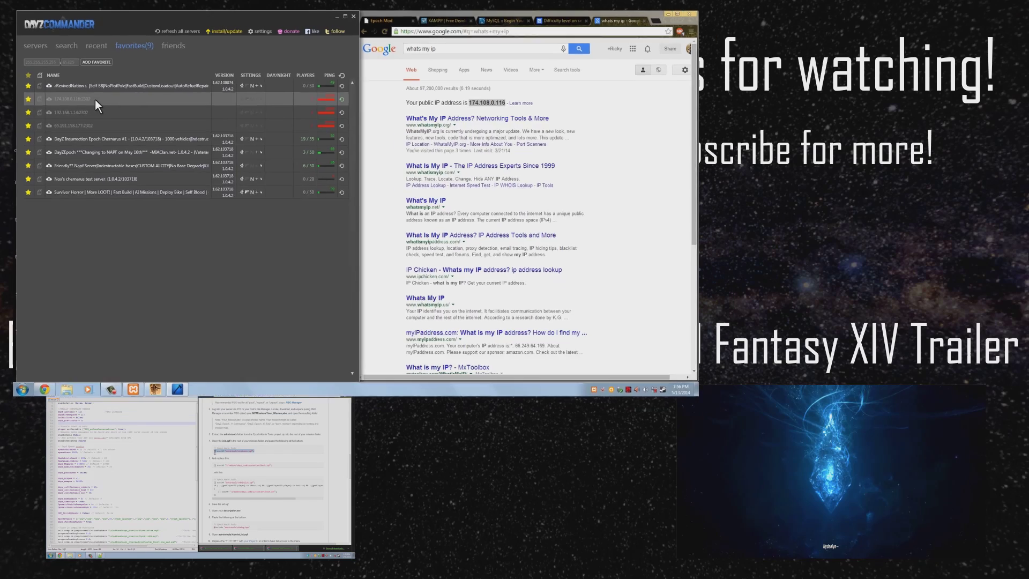